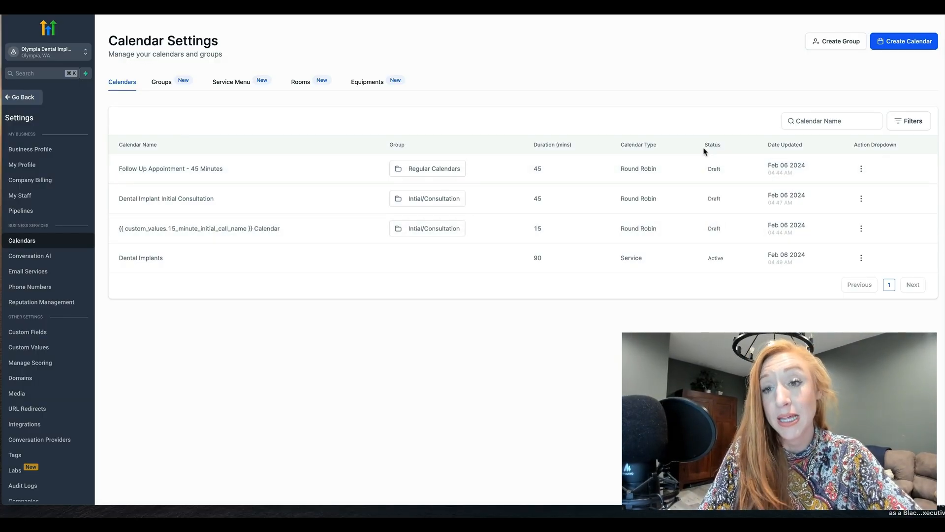
# Step: Examine the calendar list: each calendar's status, the actions available for the 45-minute follow-up calendar, and the custom-value calendar name
pyautogui.doubleClick(724, 145)
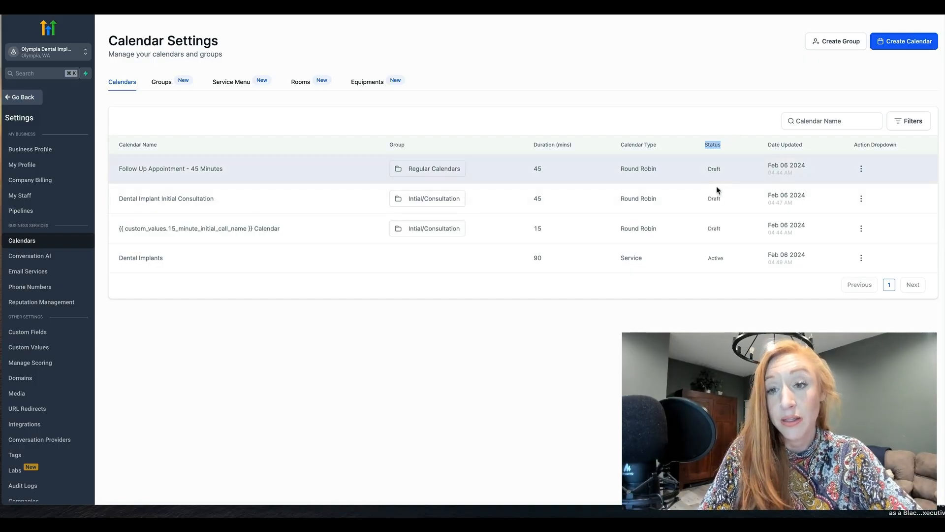
pyautogui.doubleClick(715, 258)
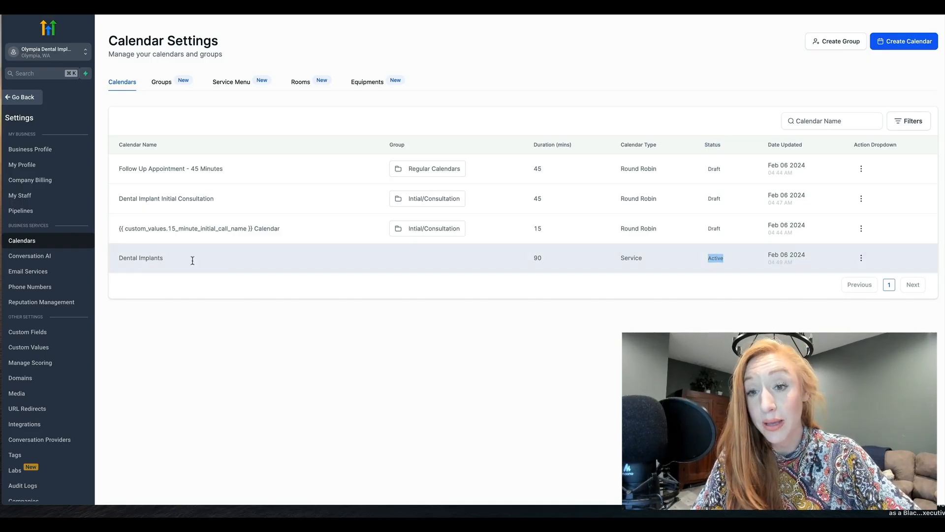
pyautogui.click(717, 280)
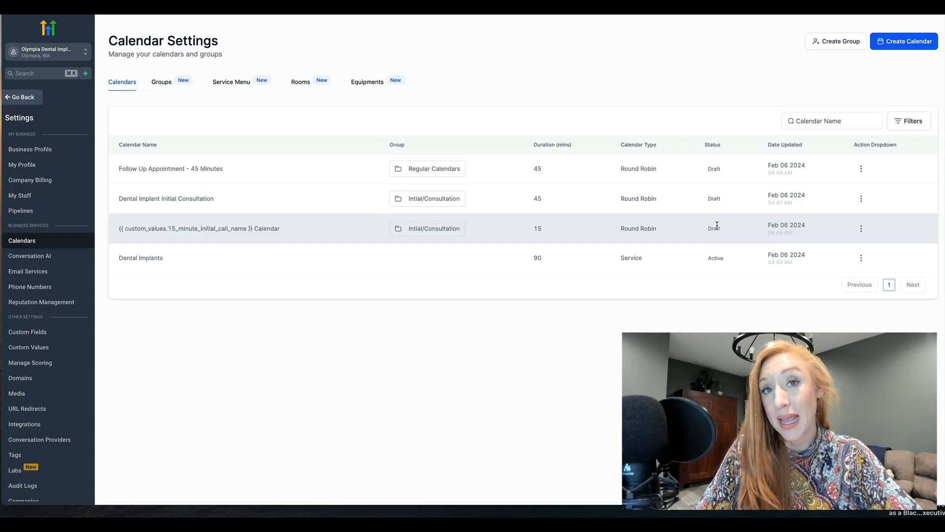
pyautogui.click(861, 169)
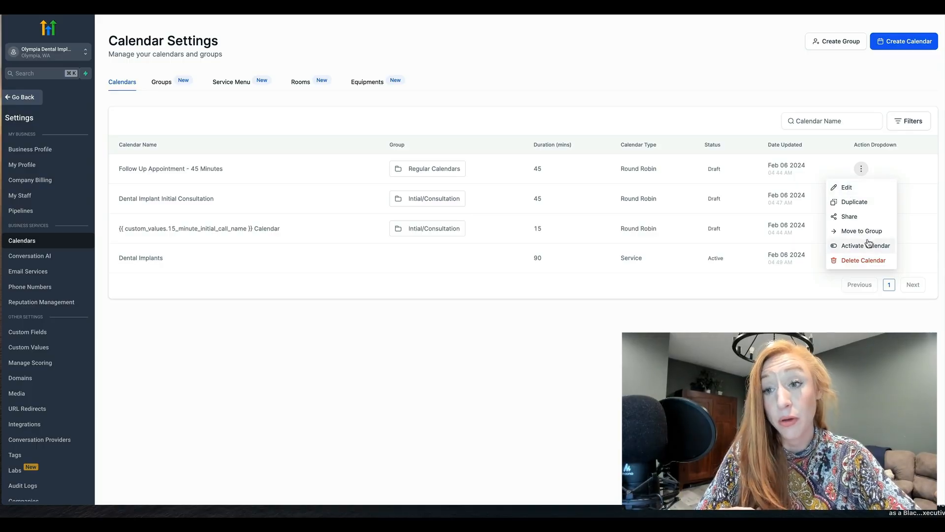
pyautogui.click(802, 321)
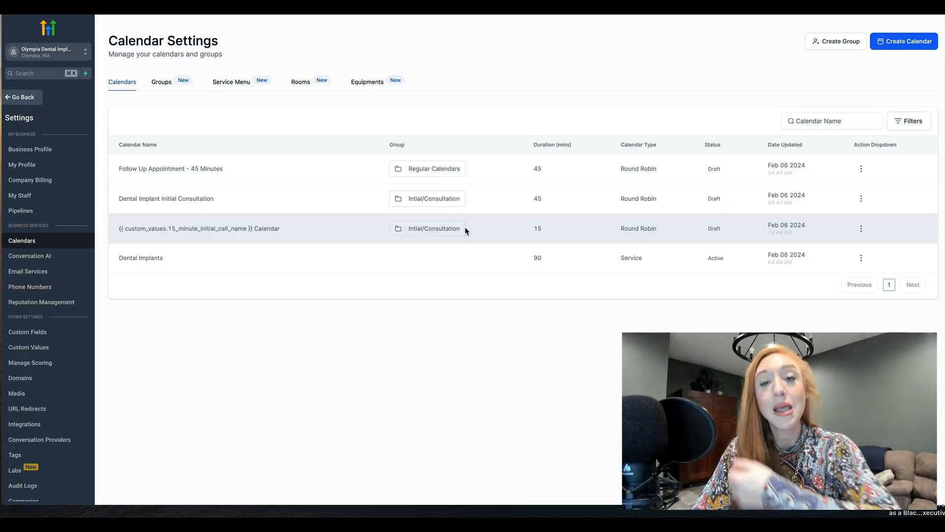
pyautogui.moveTo(211, 229); pyautogui.dragTo(281, 230)
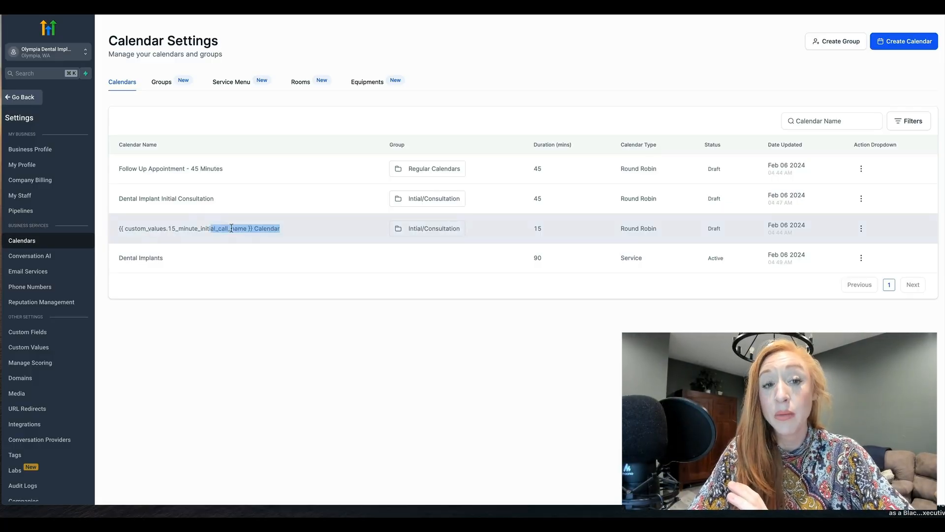
pyautogui.click(294, 231)
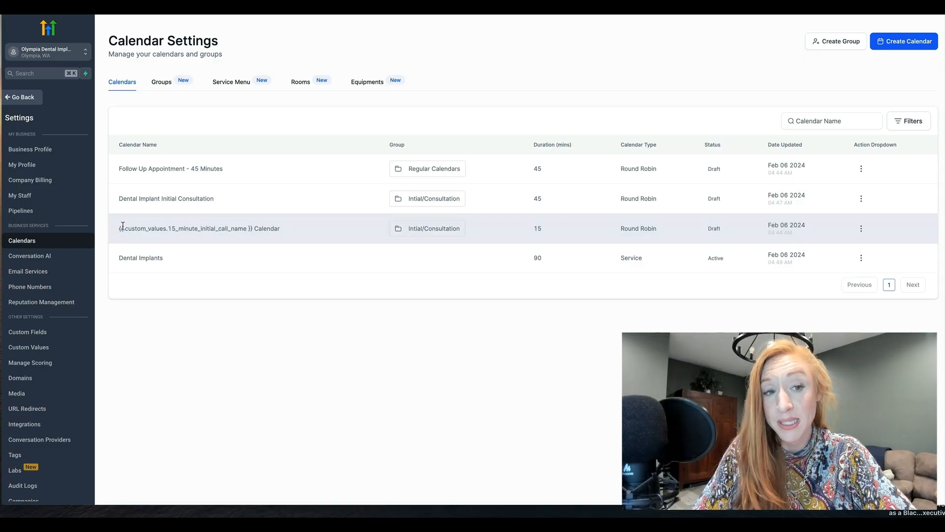
pyautogui.moveTo(119, 228); pyautogui.dragTo(254, 227)
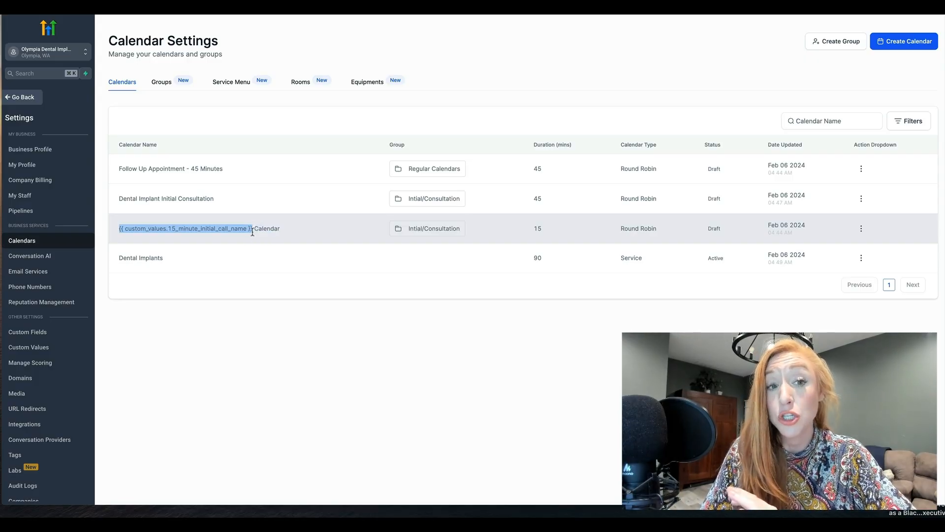
pyautogui.click(289, 233)
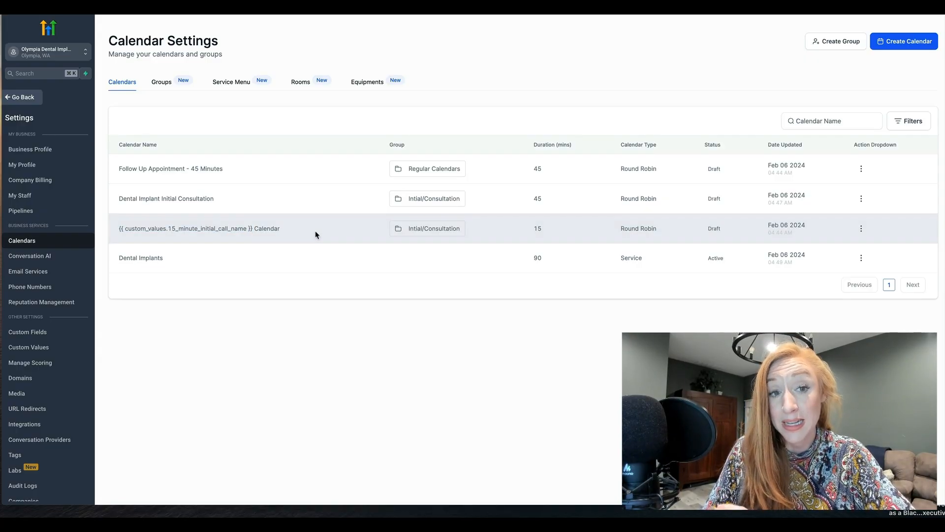
pyautogui.moveTo(317, 232); pyautogui.dragTo(117, 228)
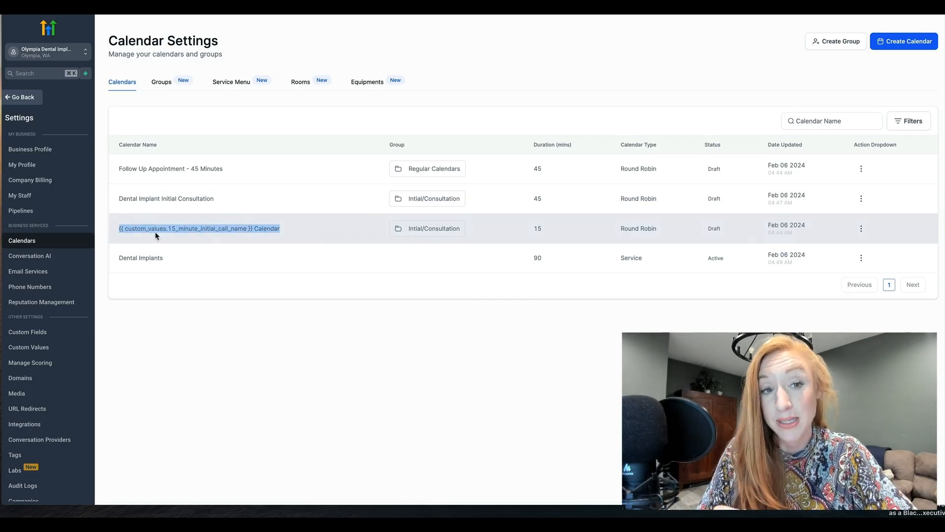
pyautogui.tripleClick(156, 233)
pyautogui.click(213, 234)
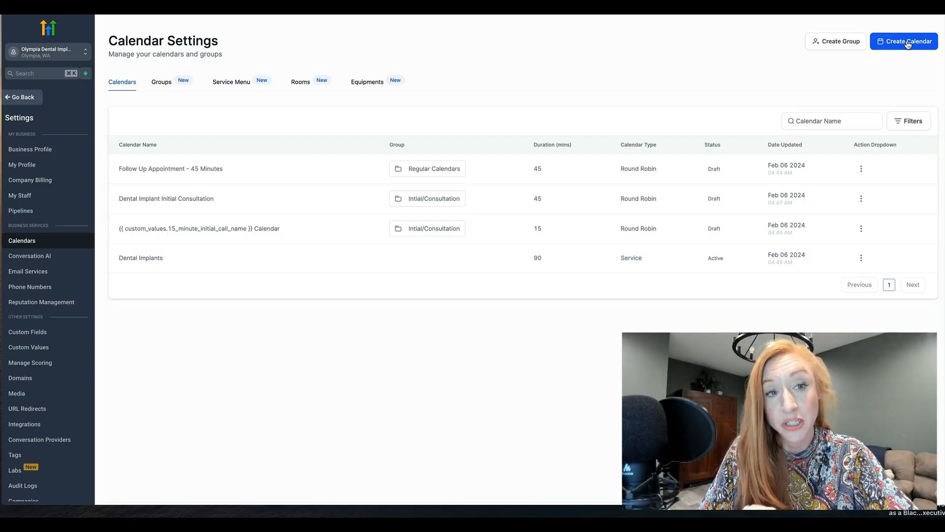
# Step: Try to rename the 15-minute custom-value calendar as "Dental Implant Discovery Call Calendar", save it and close the editor
pyautogui.click(862, 228)
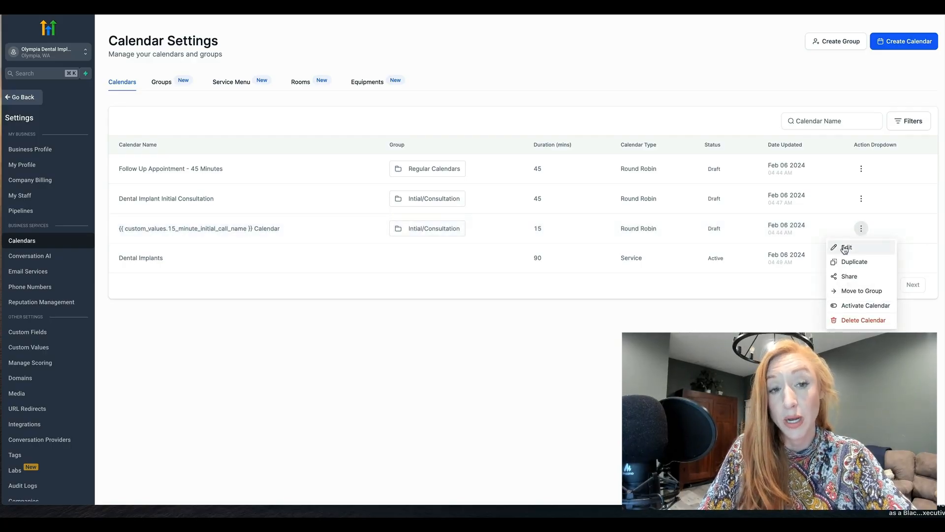
pyautogui.click(845, 247)
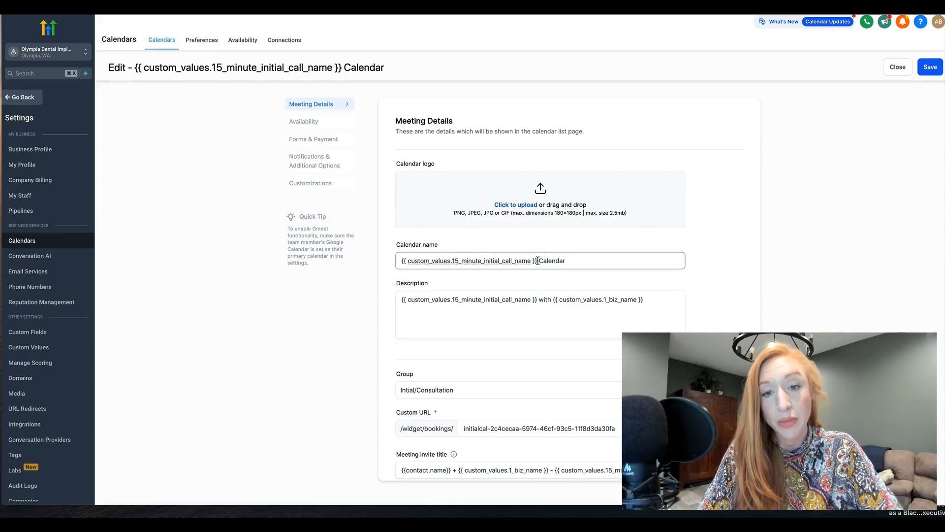
pyautogui.moveTo(537, 261); pyautogui.dragTo(393, 264)
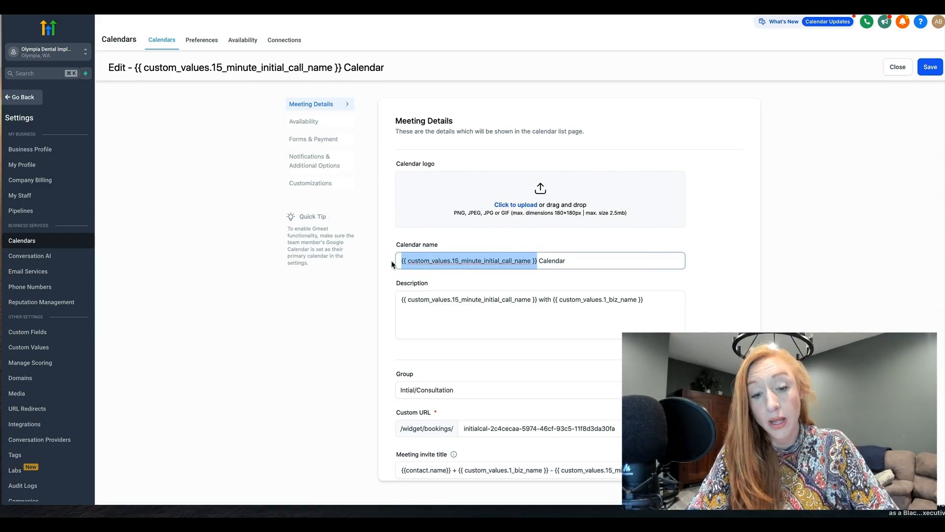
pyautogui.write('Dental IMpl')
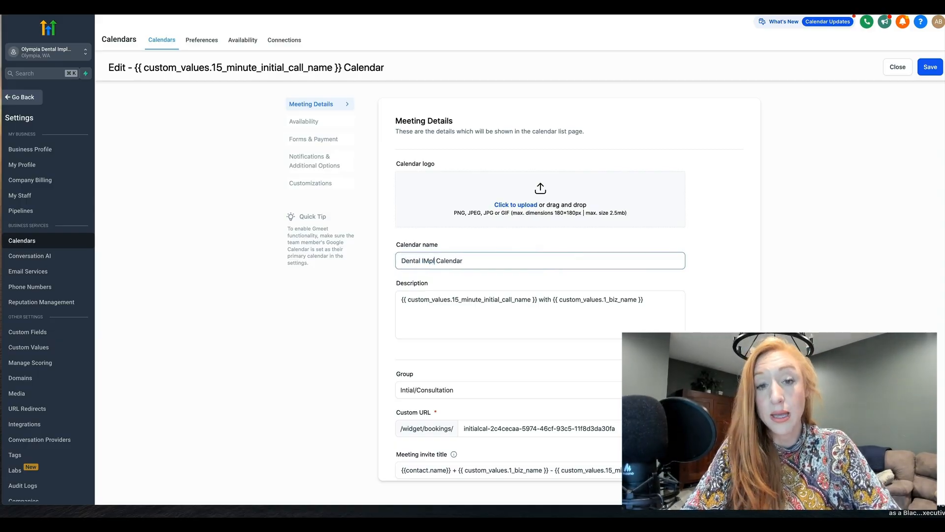
pyautogui.press('BackSpace')
pyautogui.press('BackSpace')
pyautogui.press('BackSpace')
pyautogui.write('mplant Di')
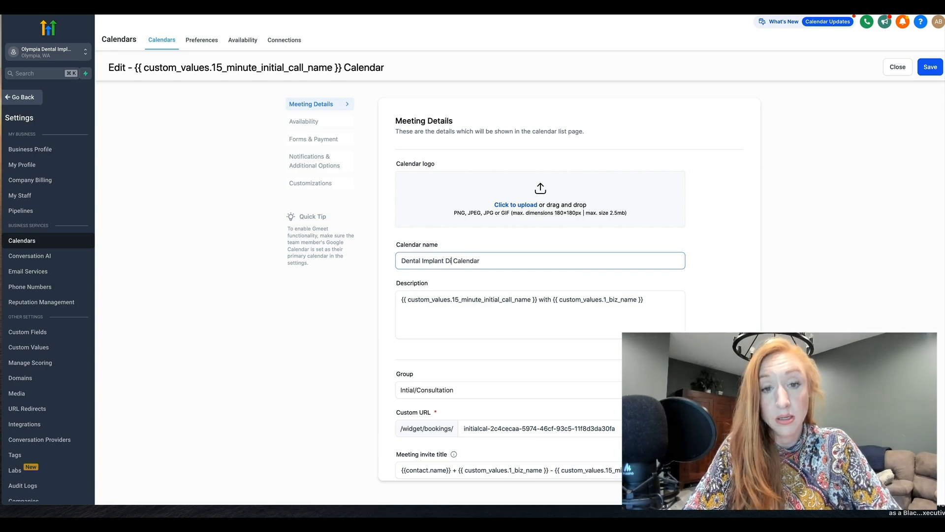
pyautogui.write('scovery')
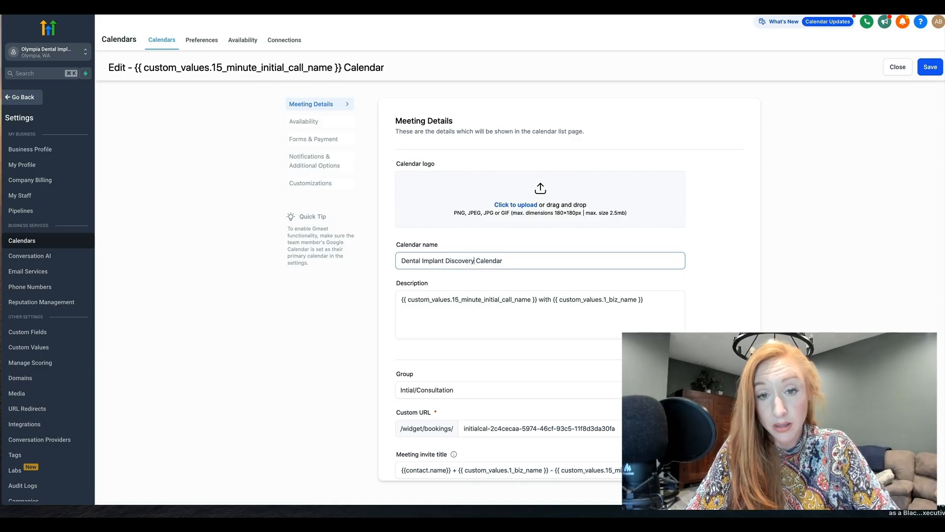
pyautogui.write(' Call')
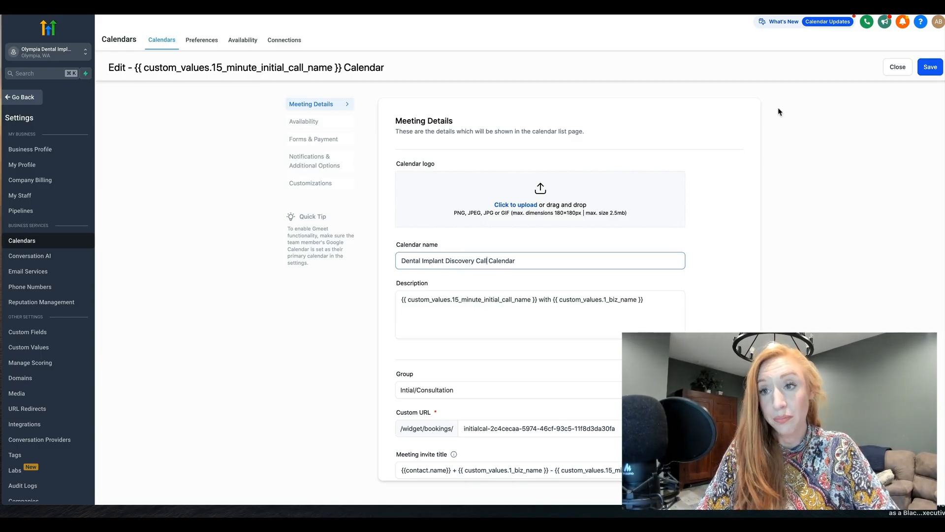
pyautogui.click(930, 68)
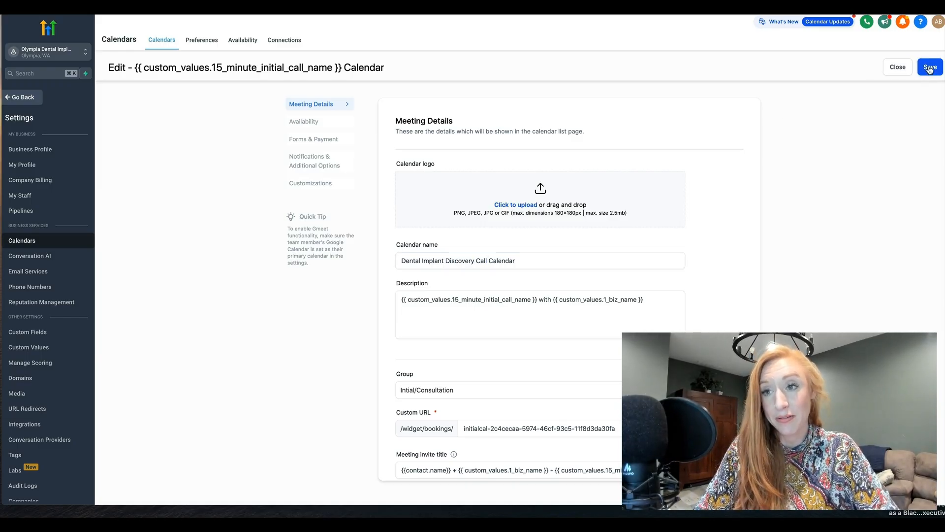
pyautogui.click(892, 70)
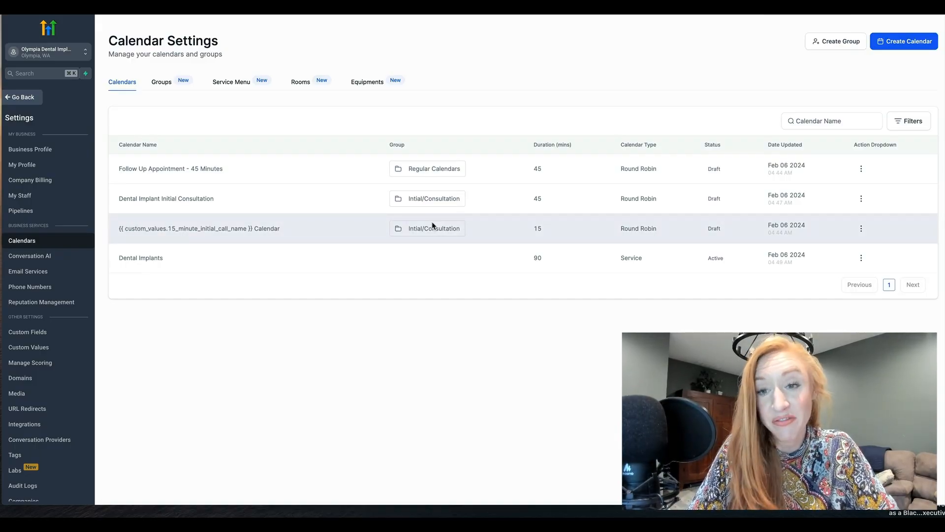
# Step: Open the 15-minute custom-value calendar for editing and change its calendar name to "Dental Implant Initial Discovery Call"
pyautogui.click(861, 229)
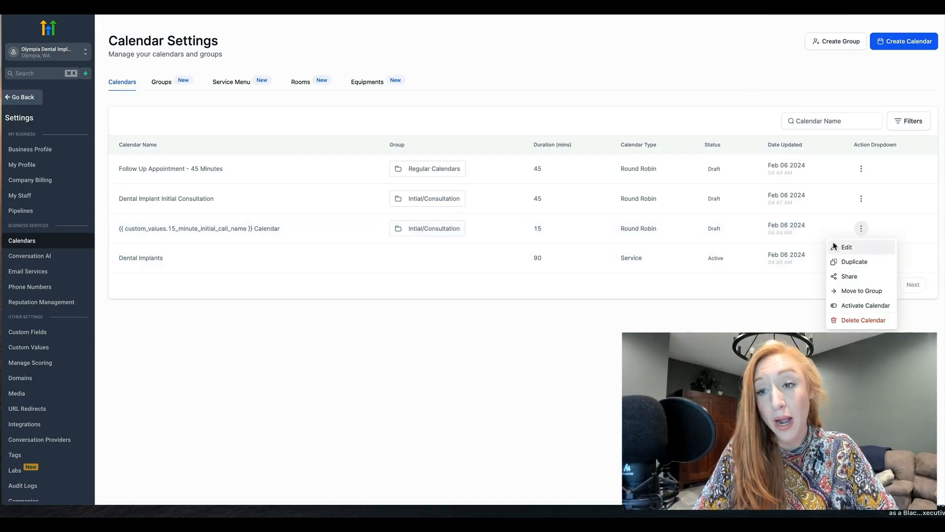
pyautogui.click(841, 247)
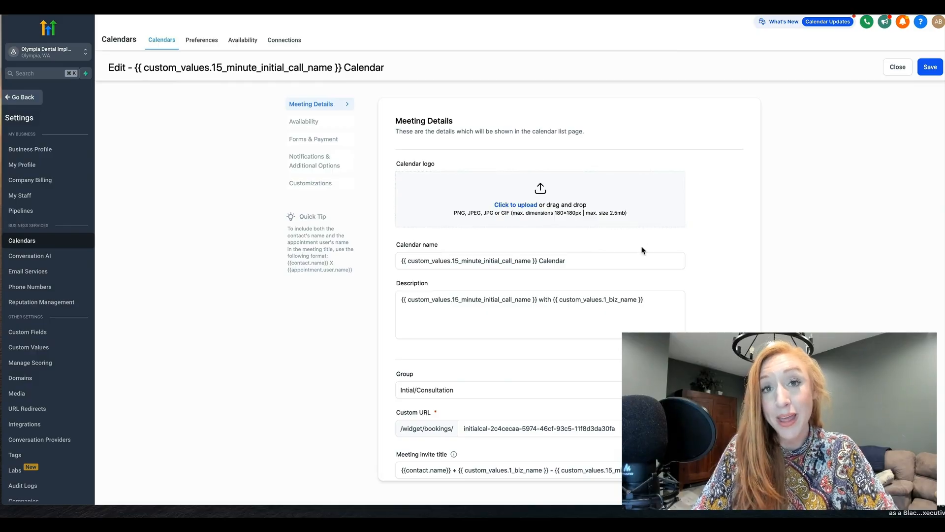
pyautogui.scroll(-2, 689, 268)
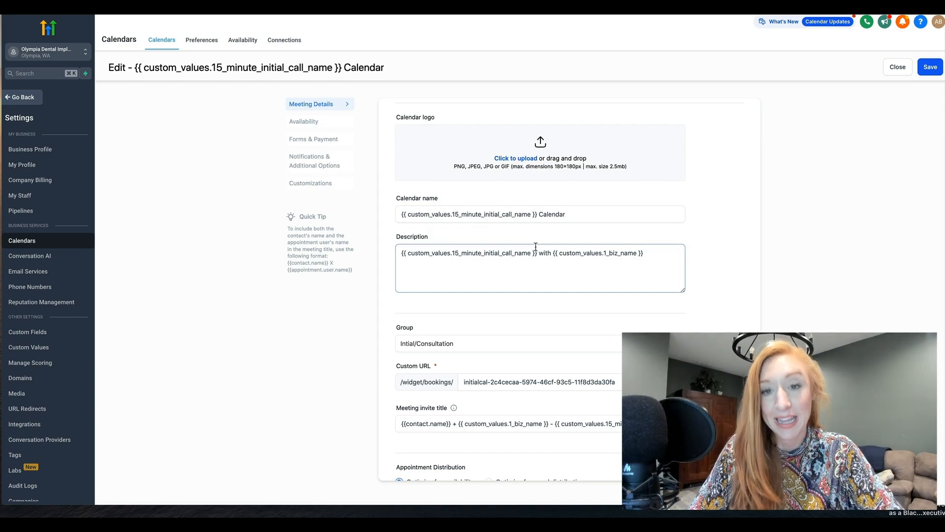
pyautogui.click(537, 214)
pyautogui.moveTo(537, 213); pyautogui.dragTo(400, 214)
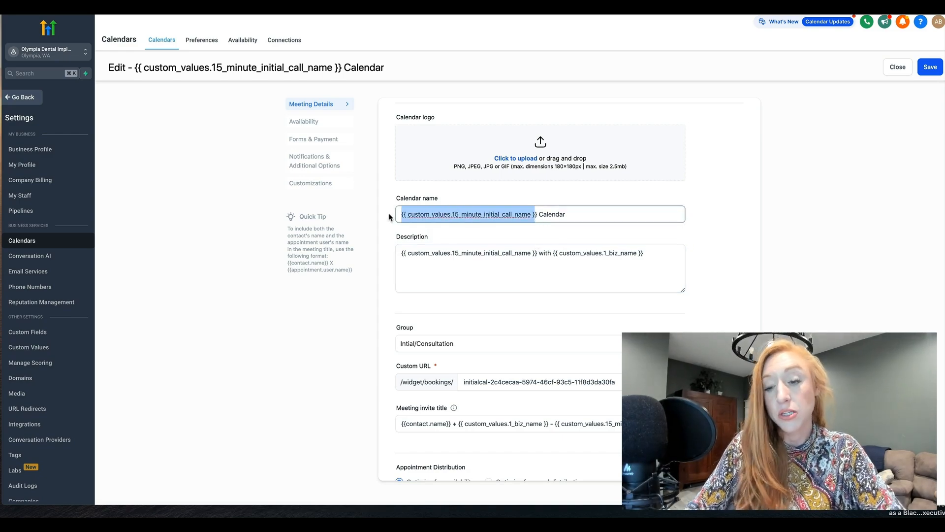
pyautogui.press('BackSpace')
pyautogui.press('Delete')
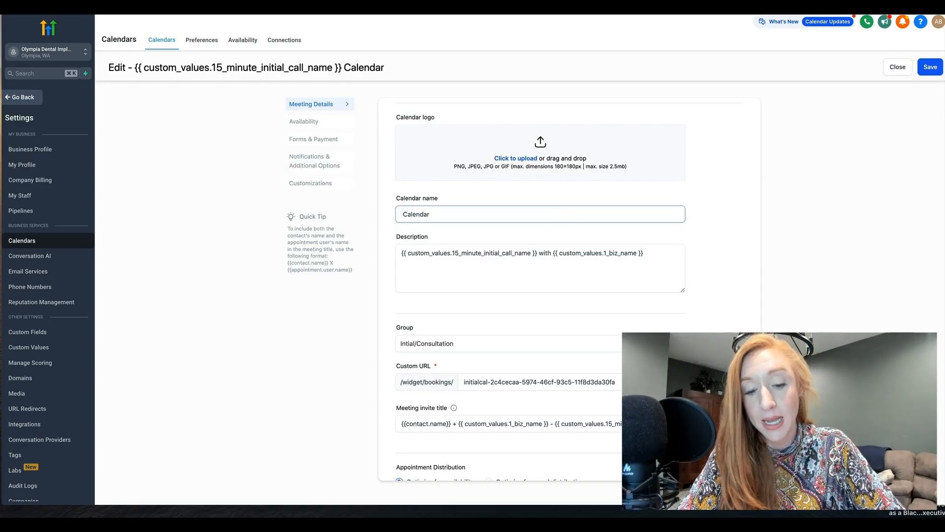
pyautogui.write('Dental Im ')
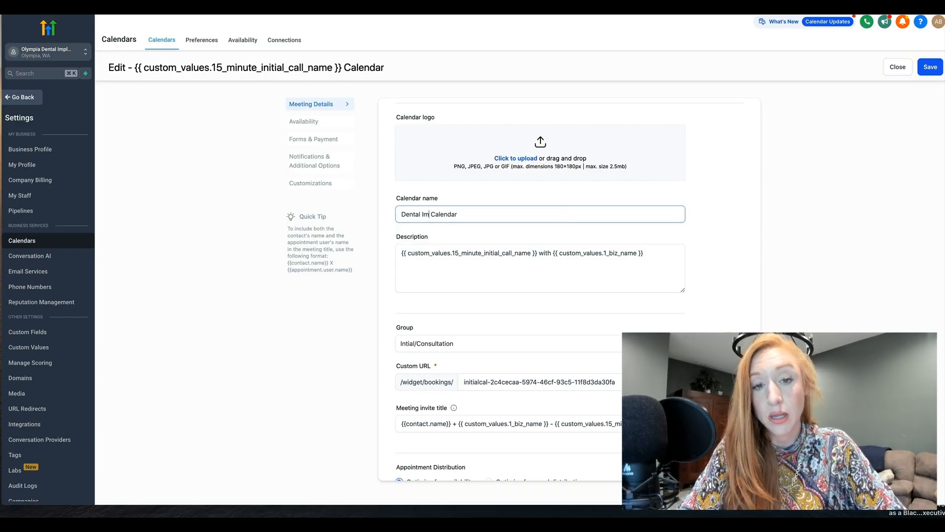
pyautogui.write('plant Intia')
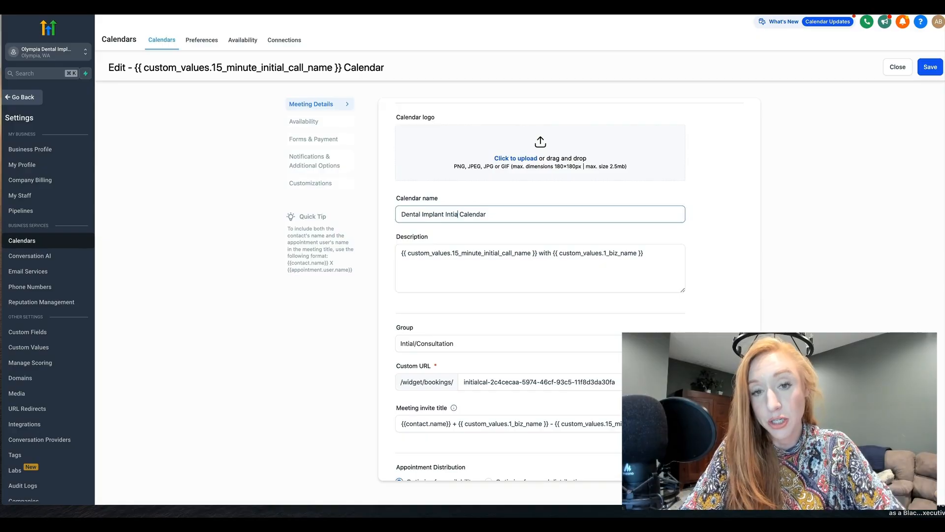
pyautogui.press('BackSpace')
pyautogui.press('BackSpace')
pyautogui.press('BackSpace')
pyautogui.write('itial Discovery Call')
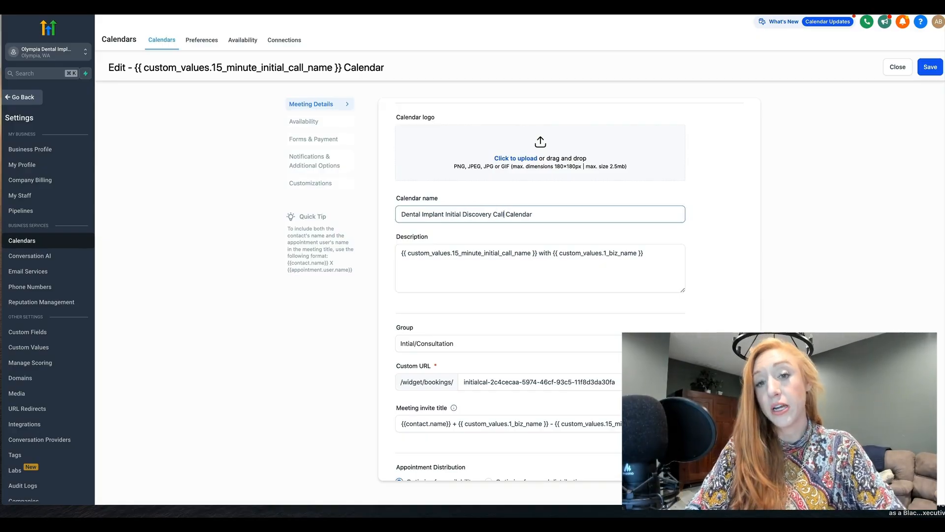
pyautogui.moveTo(538, 214); pyautogui.dragTo(506, 215)
pyautogui.press('BackSpace')
# Step: Review the custom values in the calendar's description and the custom URL in its meeting details
pyautogui.click(423, 253)
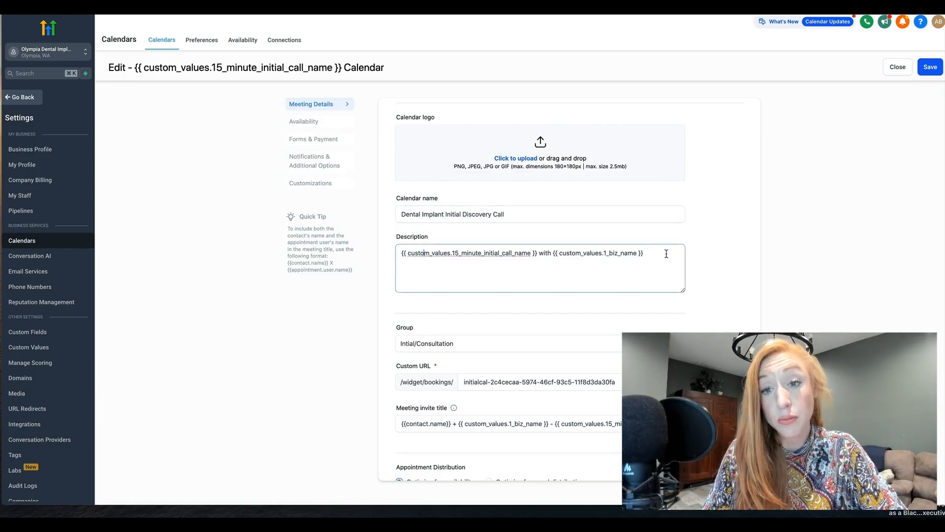
pyautogui.moveTo(665, 253); pyautogui.dragTo(397, 254)
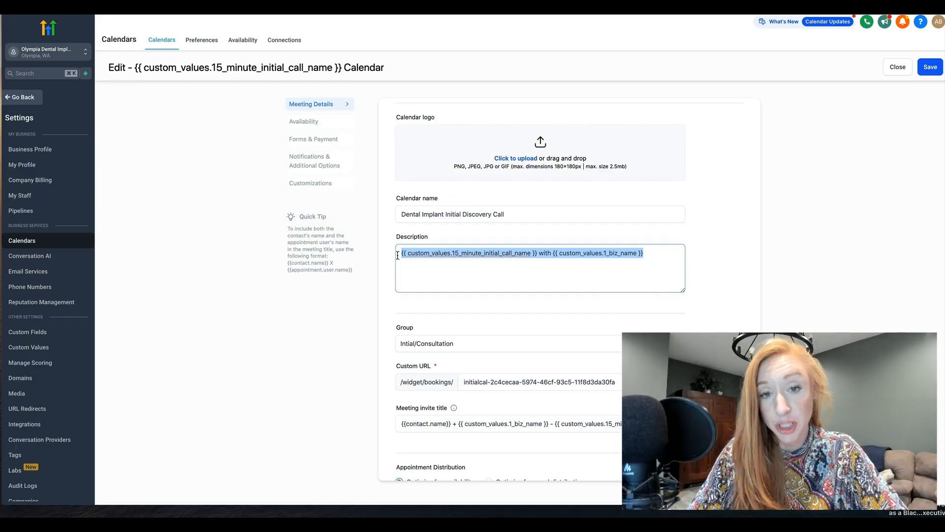
pyautogui.click(431, 260)
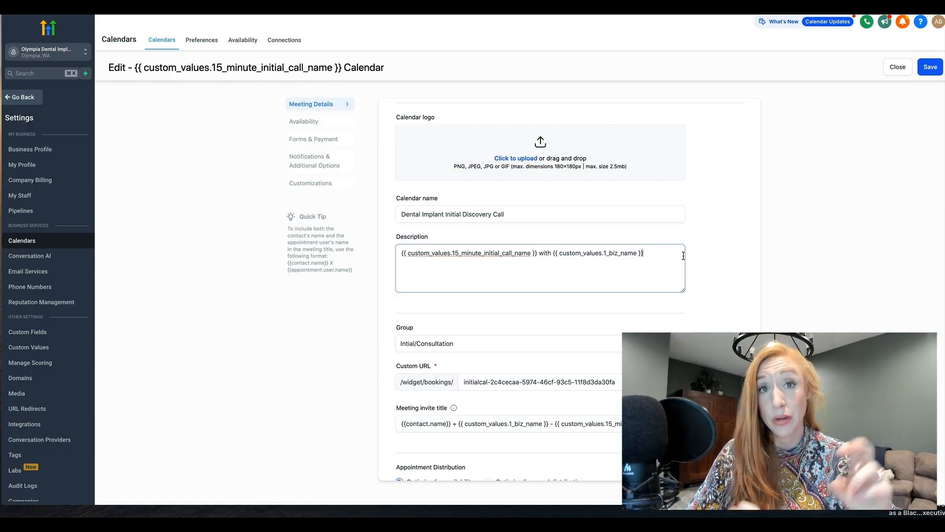
pyautogui.scroll(-2, 679, 250)
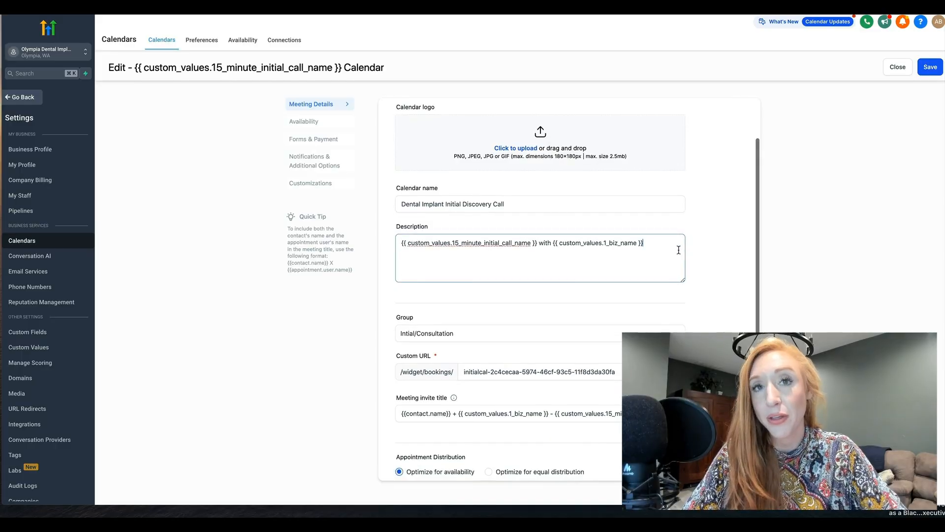
pyautogui.scroll(-3, 678, 250)
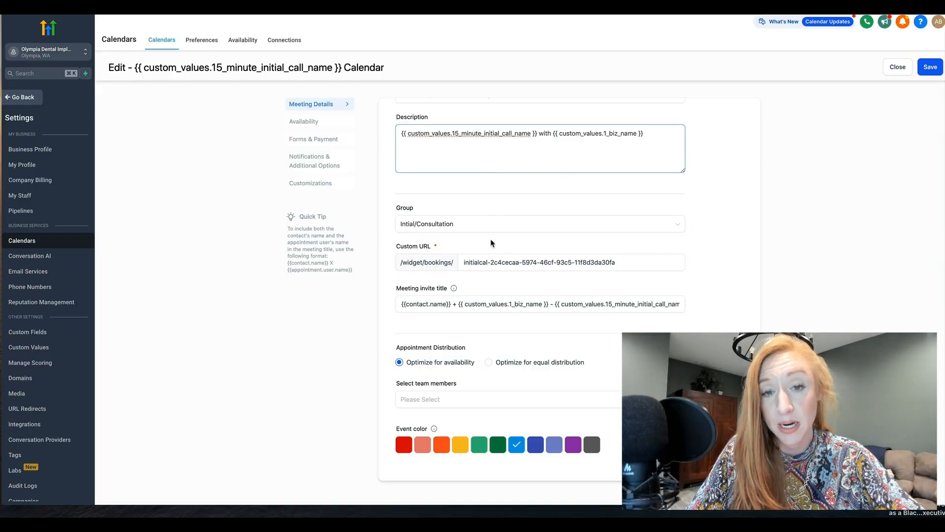
pyautogui.tripleClick(476, 265)
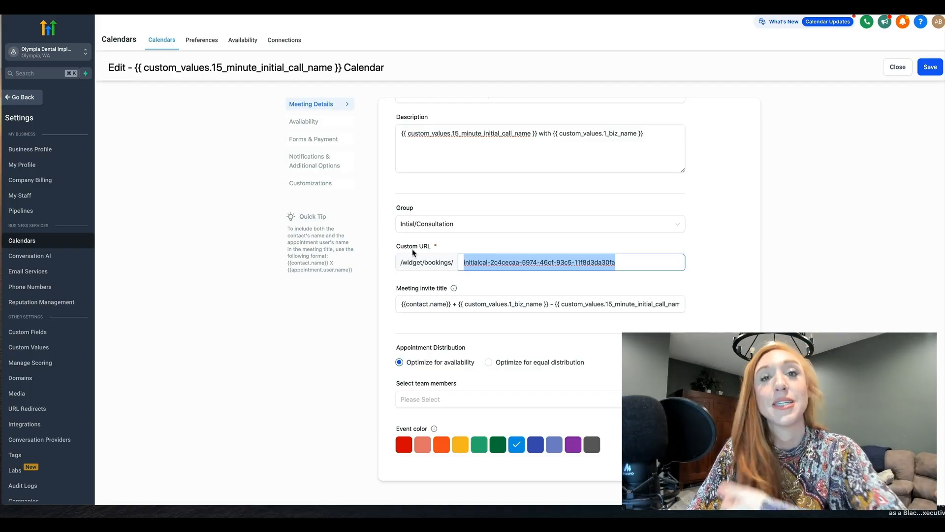
pyautogui.tripleClick(481, 266)
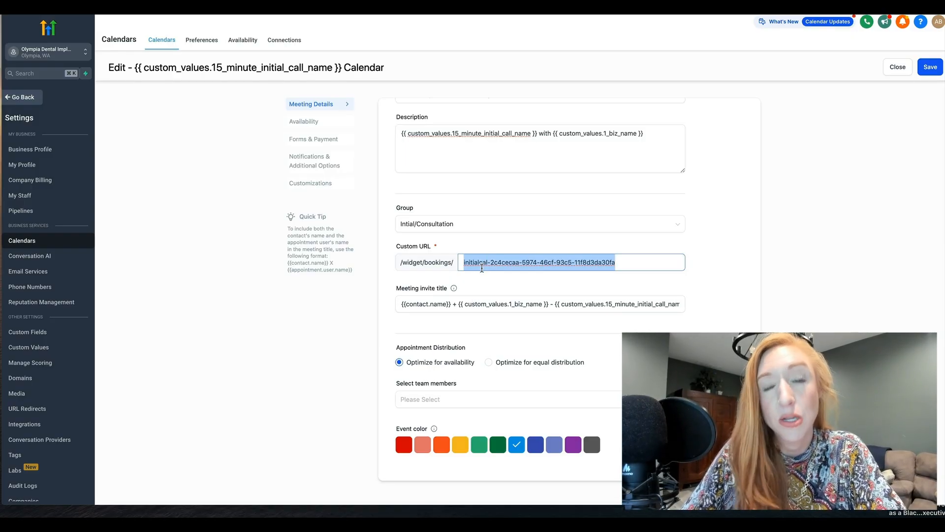
# Step: Review the booking page's custom URL and compare it with the calendar name in the meeting details
pyautogui.click(637, 262)
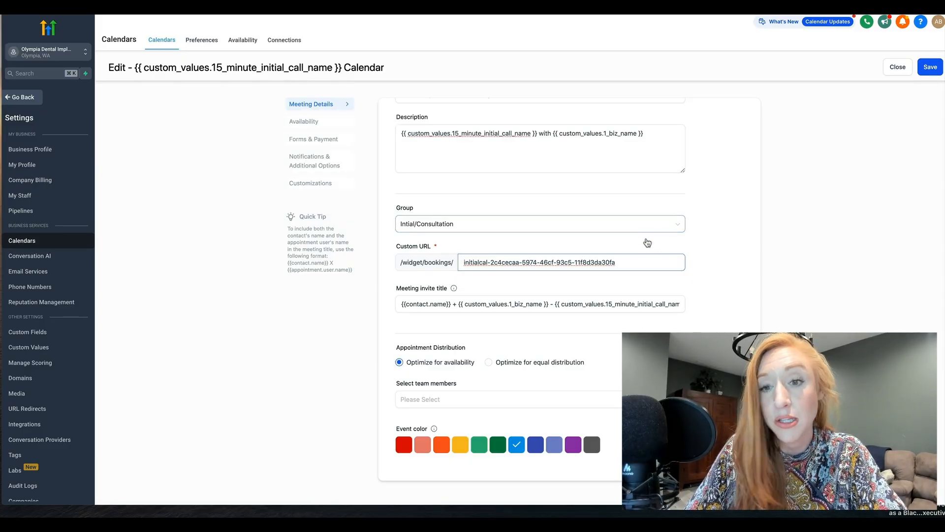
pyautogui.click(707, 252)
pyautogui.click(614, 261)
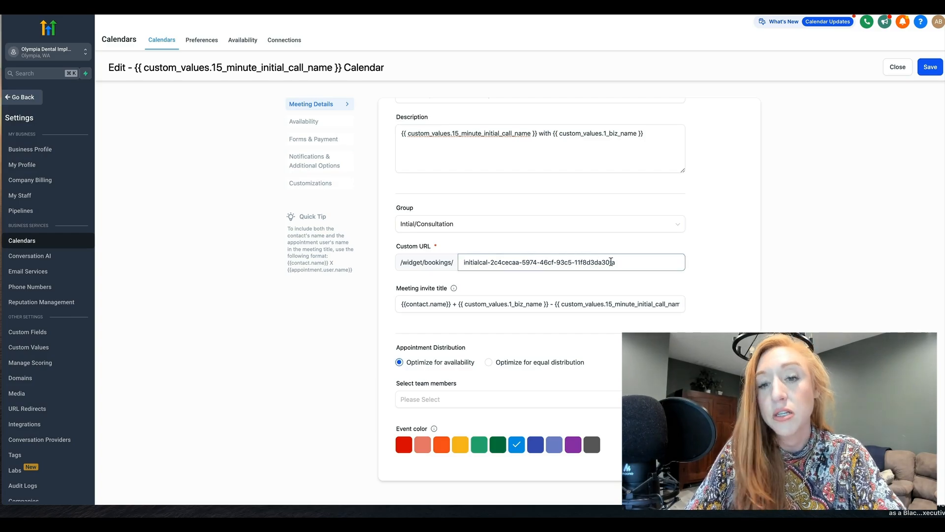
pyautogui.moveTo(616, 261); pyautogui.dragTo(429, 256)
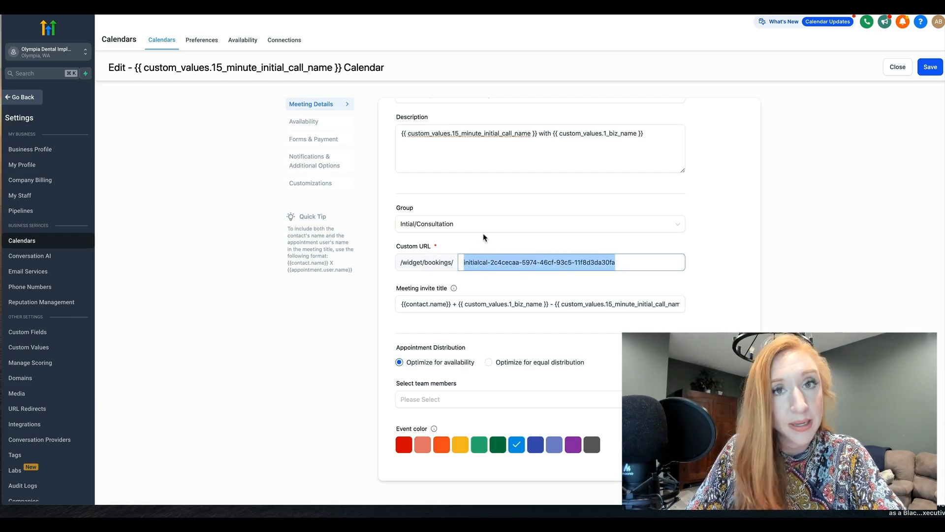
pyautogui.click(562, 248)
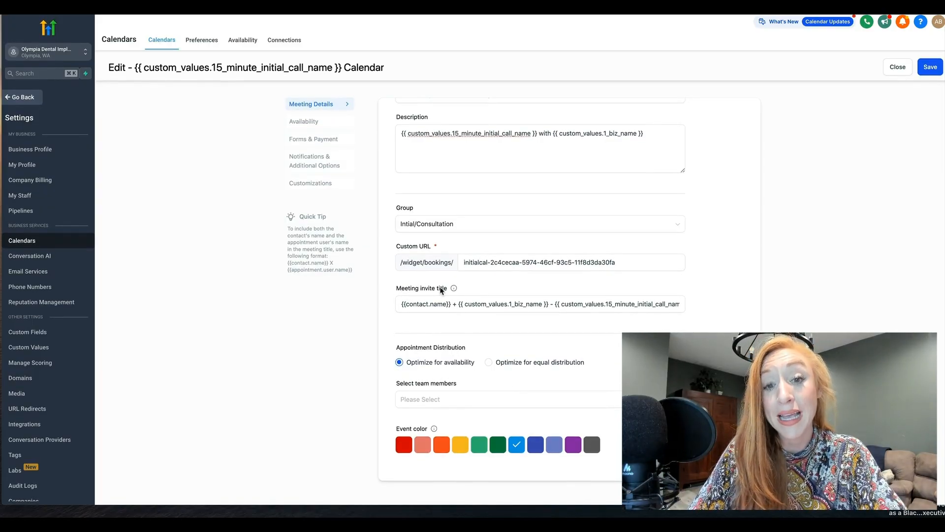
pyautogui.scroll(2, 475, 234)
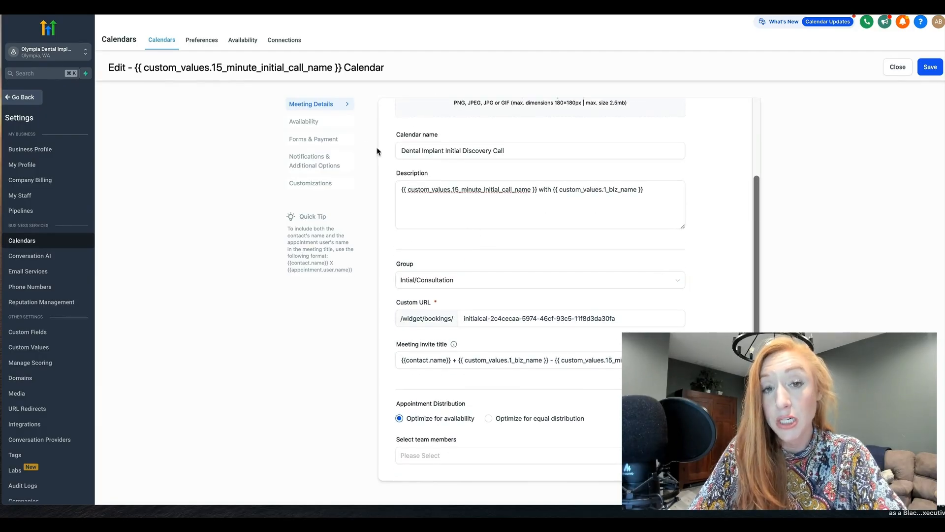
pyautogui.click(511, 154)
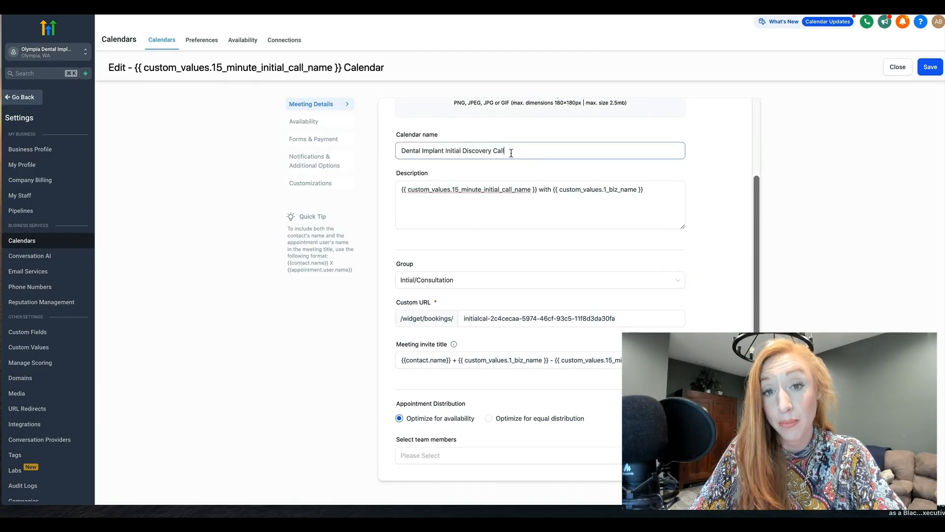
pyautogui.tripleClick(427, 152)
pyautogui.scroll(-2, 533, 261)
# Step: Examine the contact name, business name and call name values in the meeting invite title, and the call name value in the description
pyautogui.click(436, 302)
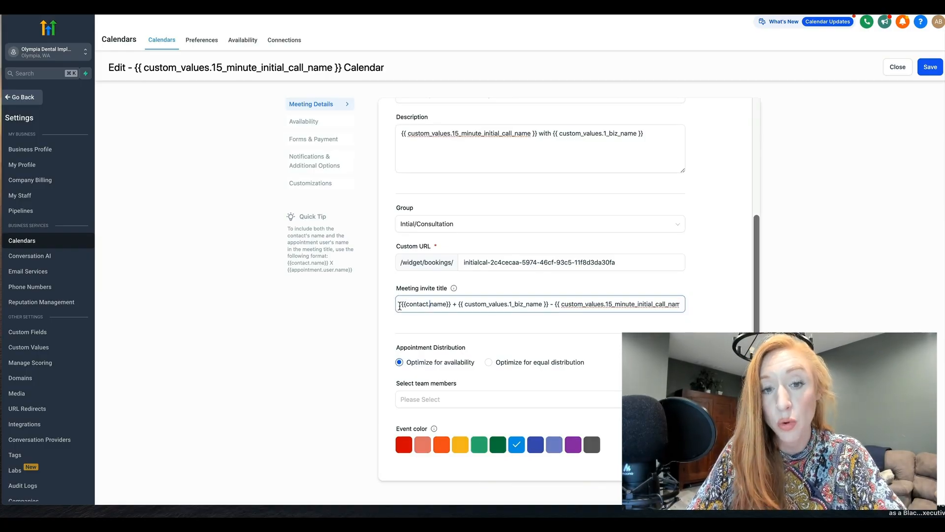
pyautogui.click(553, 323)
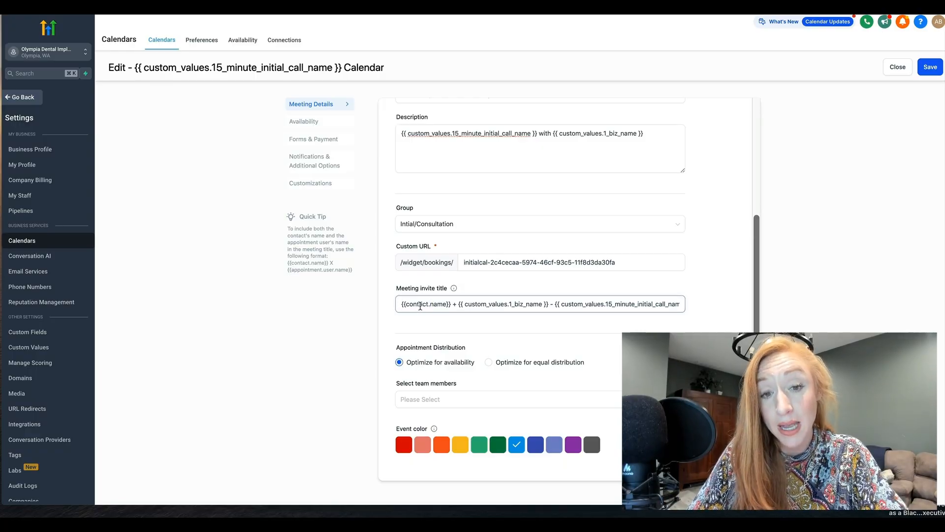
pyautogui.click(488, 304)
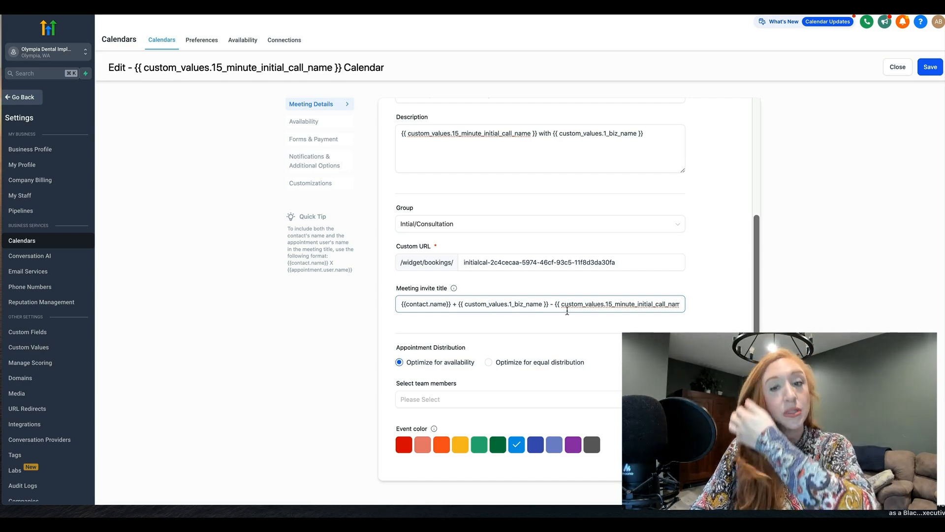
pyautogui.moveTo(554, 303); pyautogui.dragTo(684, 304)
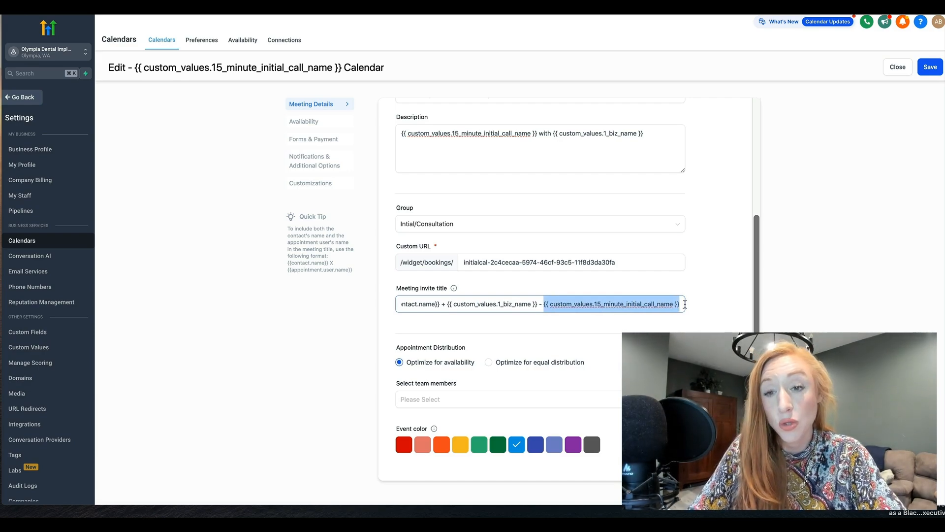
pyautogui.click(652, 248)
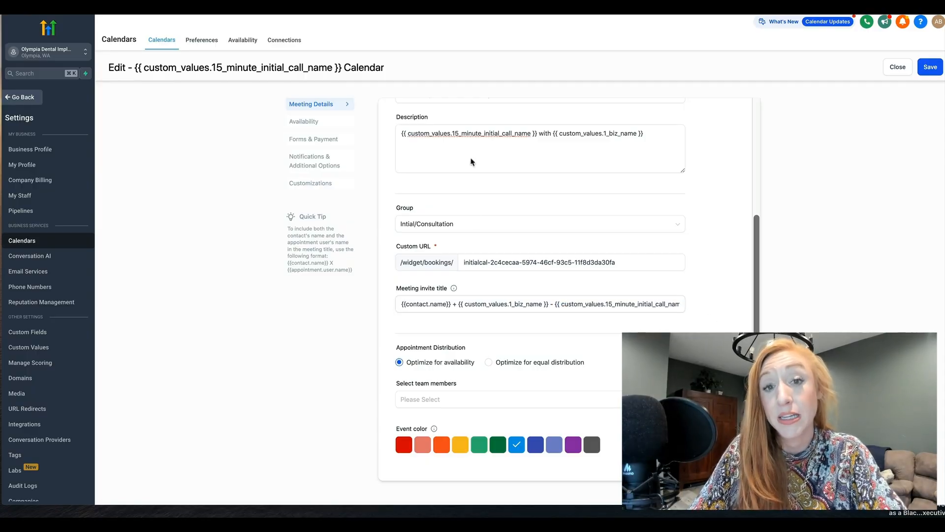
pyautogui.click(543, 156)
pyautogui.moveTo(538, 133); pyautogui.dragTo(399, 131)
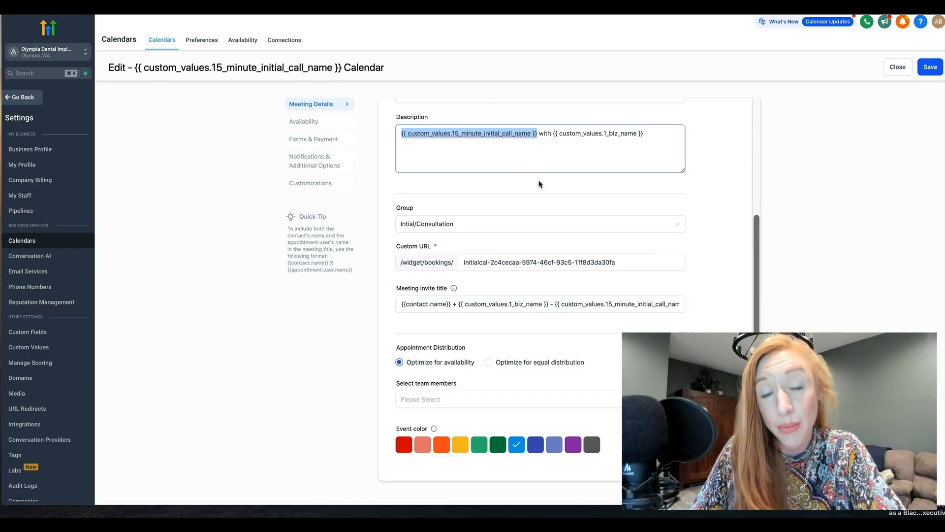
pyautogui.click(547, 305)
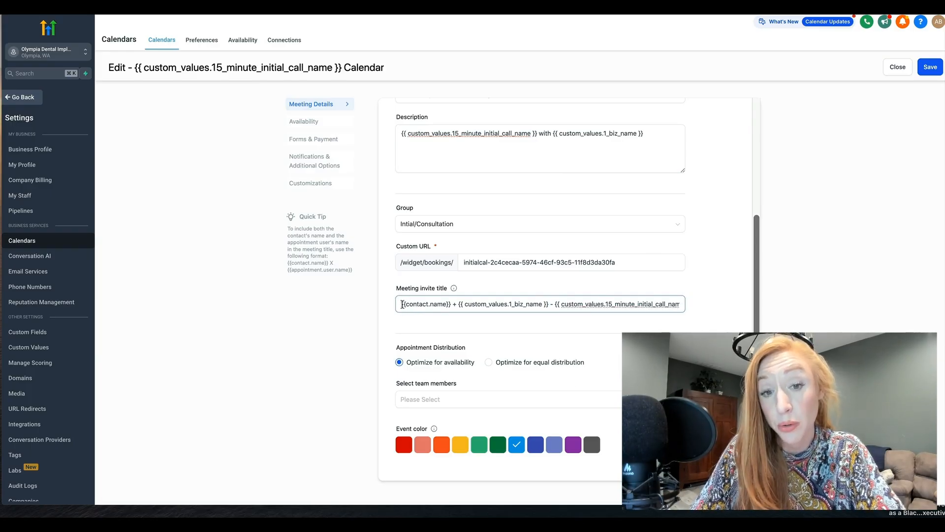
pyautogui.moveTo(401, 303); pyautogui.dragTo(456, 303)
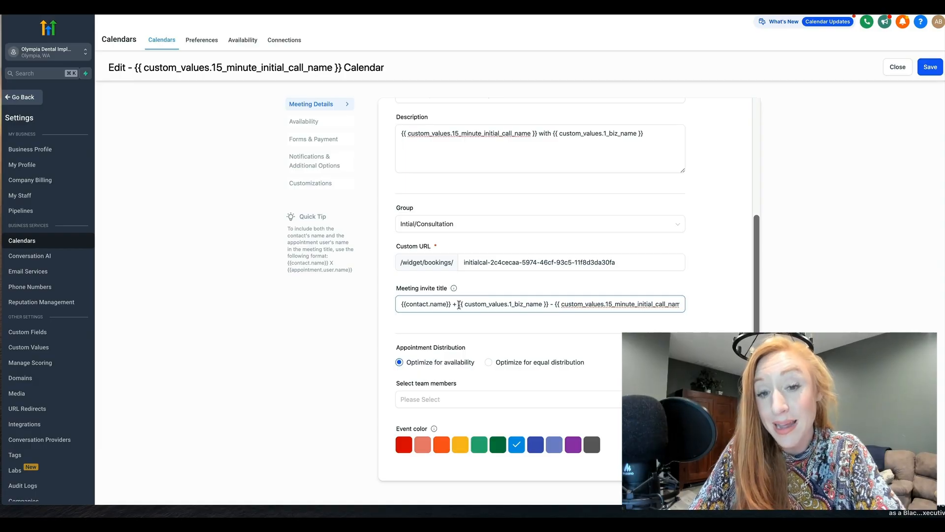
pyautogui.moveTo(458, 306); pyautogui.dragTo(696, 313)
pyautogui.click(697, 315)
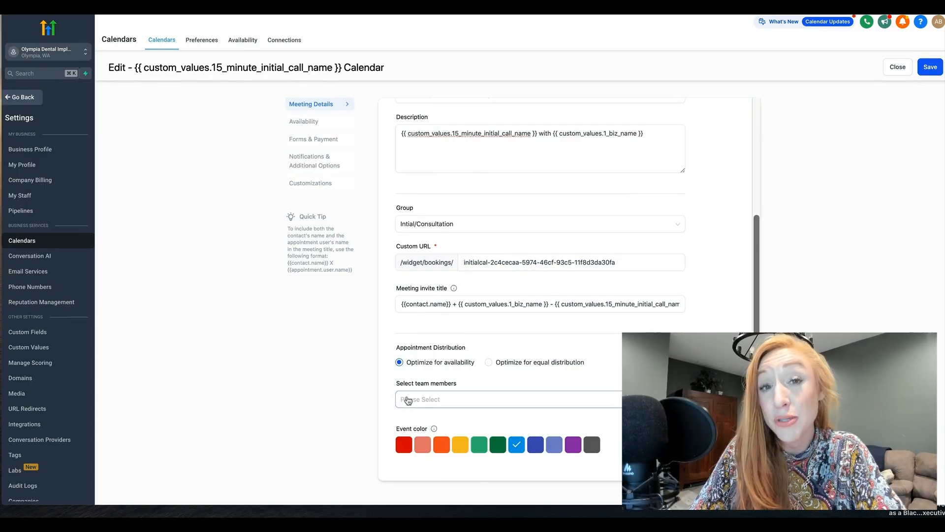
# Step: Assign the first listed team member to the calendar and set their priority to High Priority
pyautogui.click(445, 400)
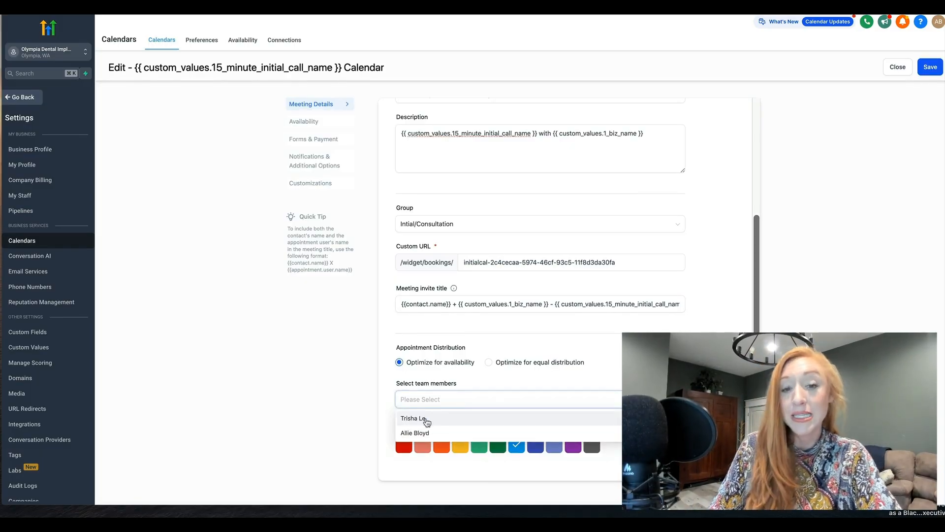
pyautogui.click(416, 419)
pyautogui.click(477, 380)
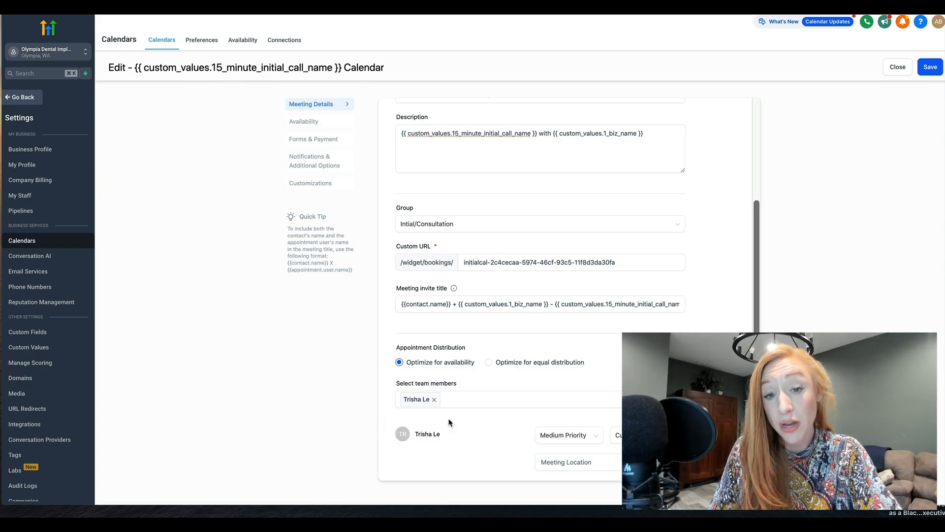
pyautogui.scroll(-1, 464, 423)
pyautogui.click(561, 383)
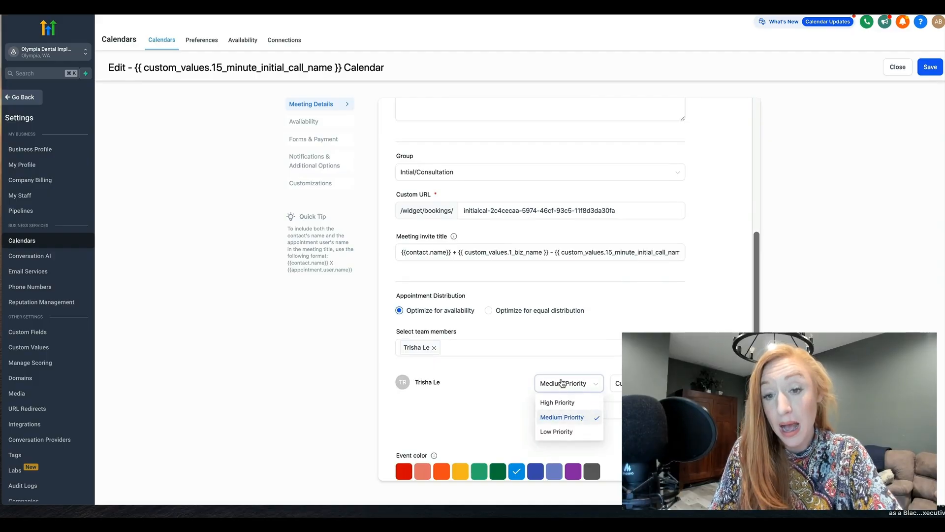
pyautogui.click(556, 404)
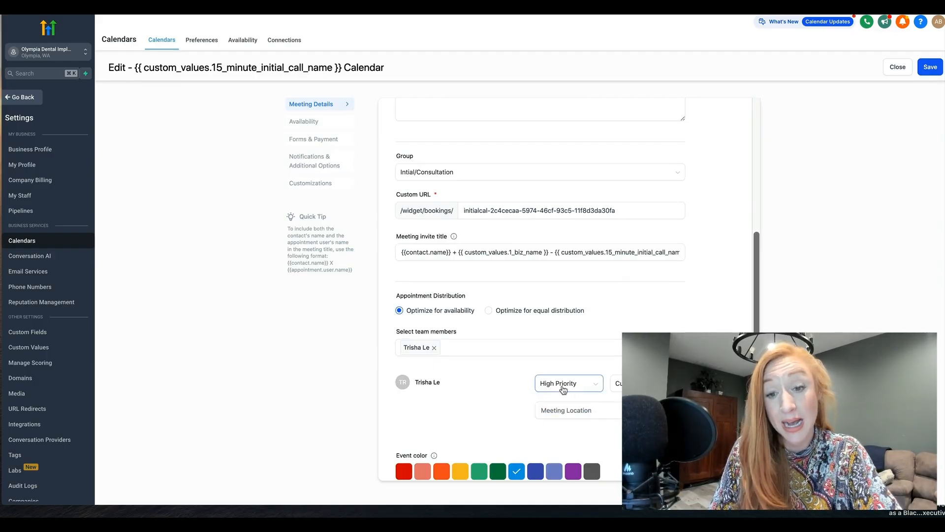
pyautogui.click(562, 385)
pyautogui.click(509, 382)
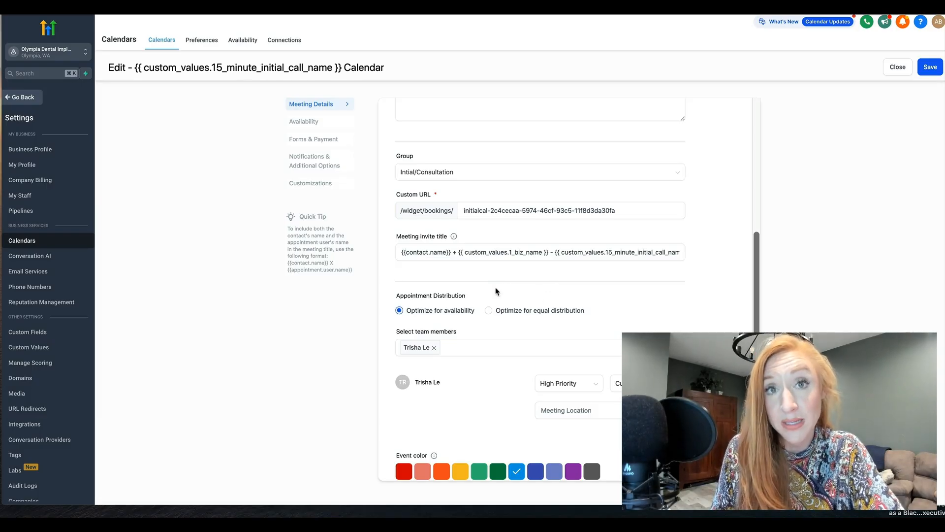
pyautogui.click(555, 384)
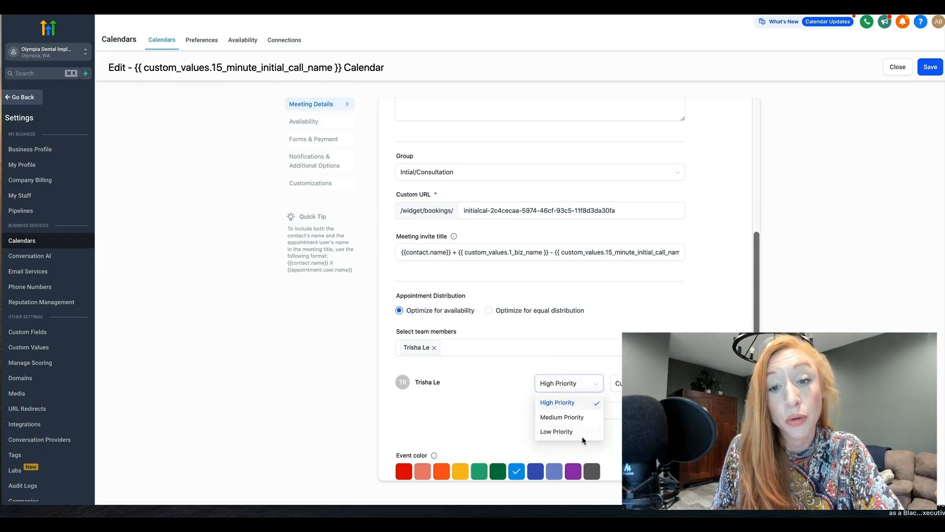
pyautogui.click(559, 373)
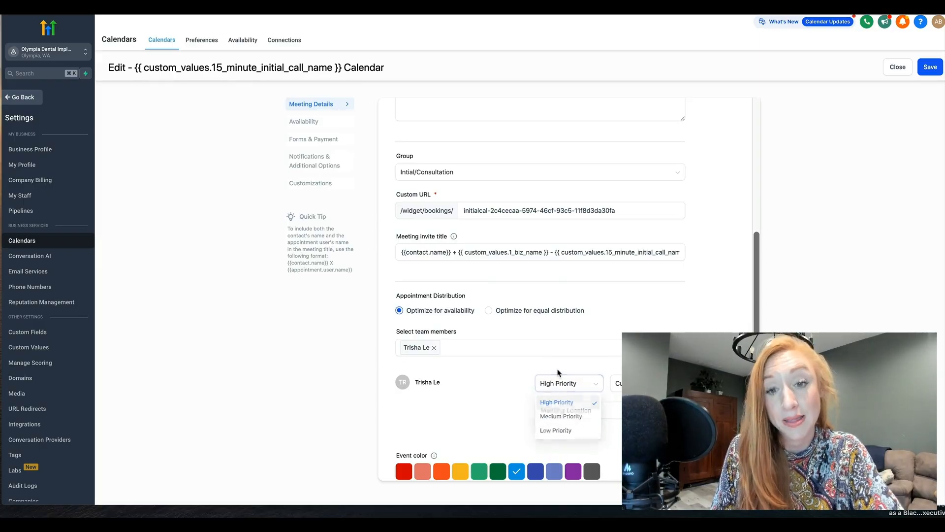
# Step: Try Full Address and Phone as the assigned team member's meeting location type
pyautogui.click(555, 406)
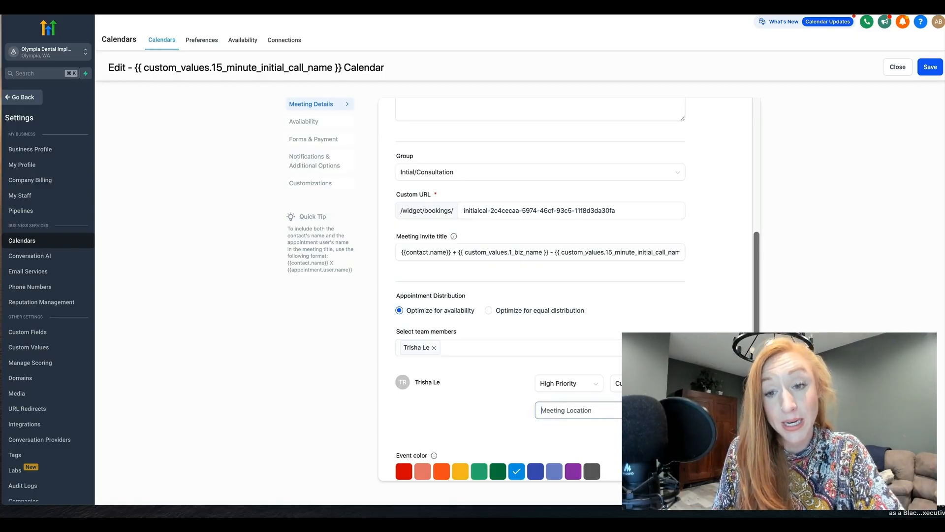
pyautogui.click(645, 383)
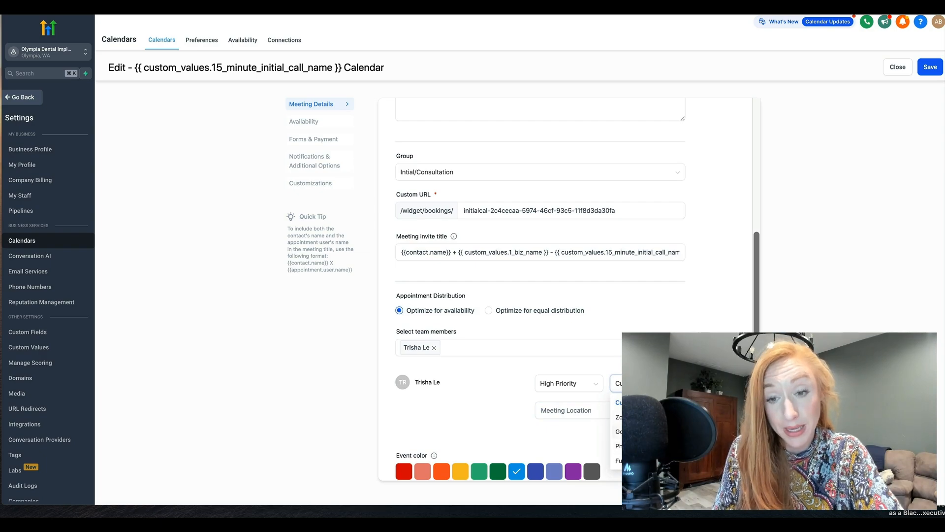
pyautogui.click(645, 460)
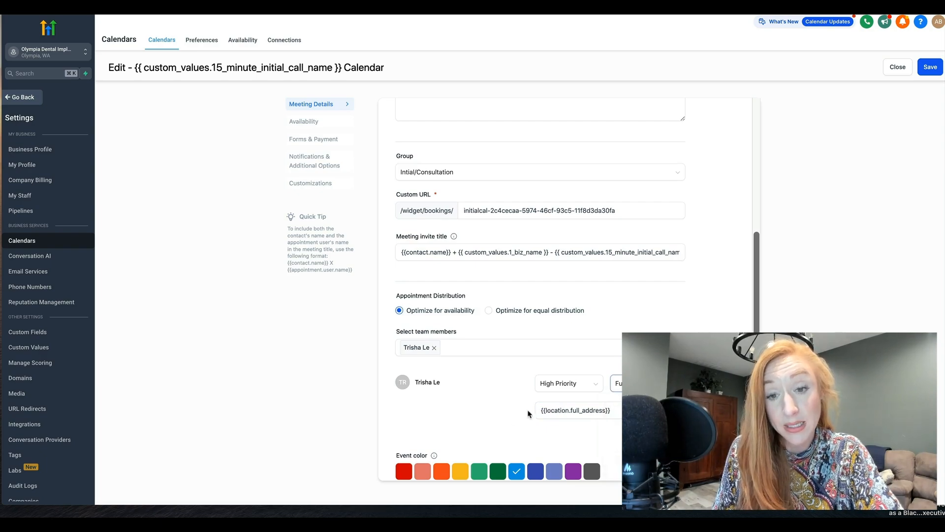
pyautogui.click(566, 410)
pyautogui.moveTo(618, 414); pyautogui.dragTo(548, 412)
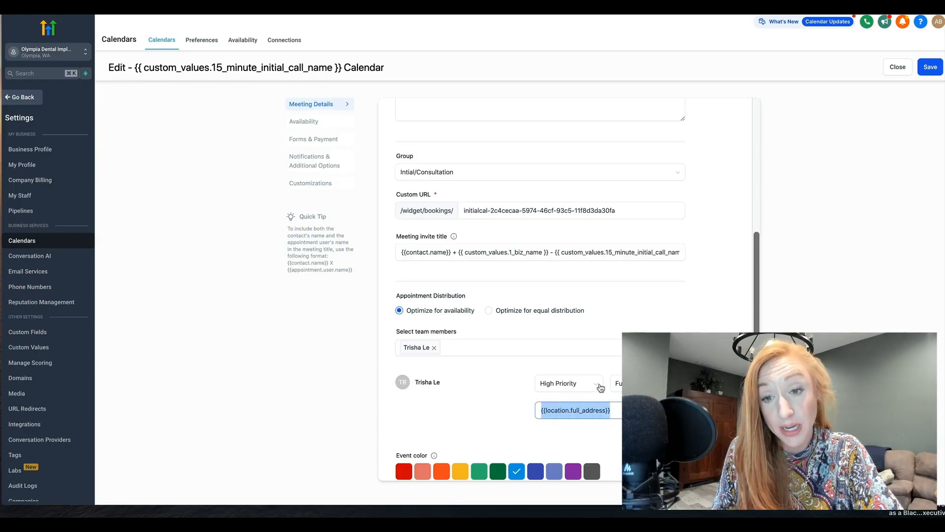
pyautogui.click(616, 384)
pyautogui.click(619, 448)
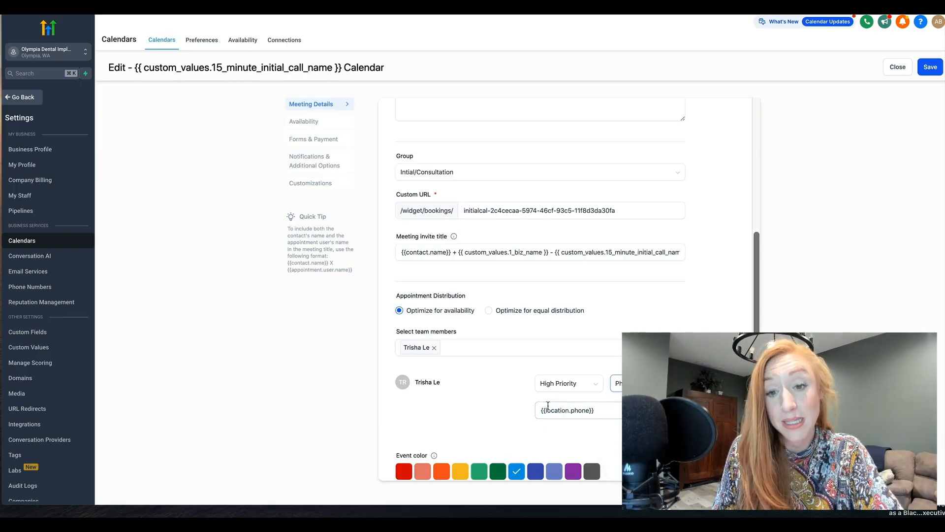
# Step: Try Google Meet and Zoom as the team member's meeting location type, and return it to Custom
pyautogui.click(617, 384)
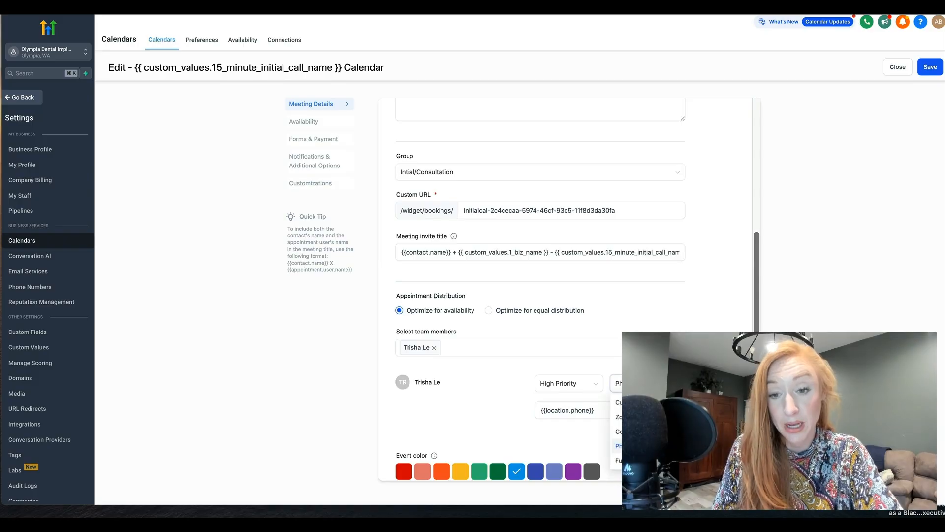
pyautogui.click(616, 431)
pyautogui.click(616, 384)
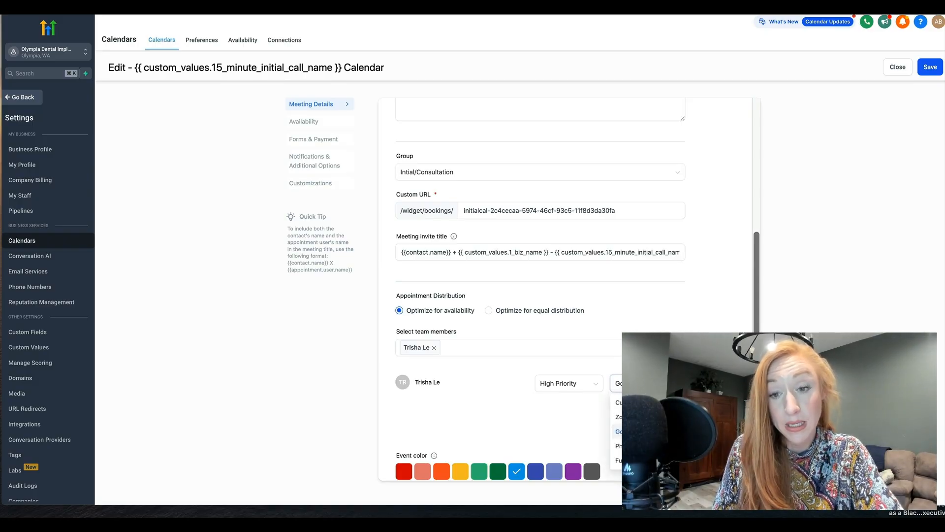
pyautogui.click(616, 415)
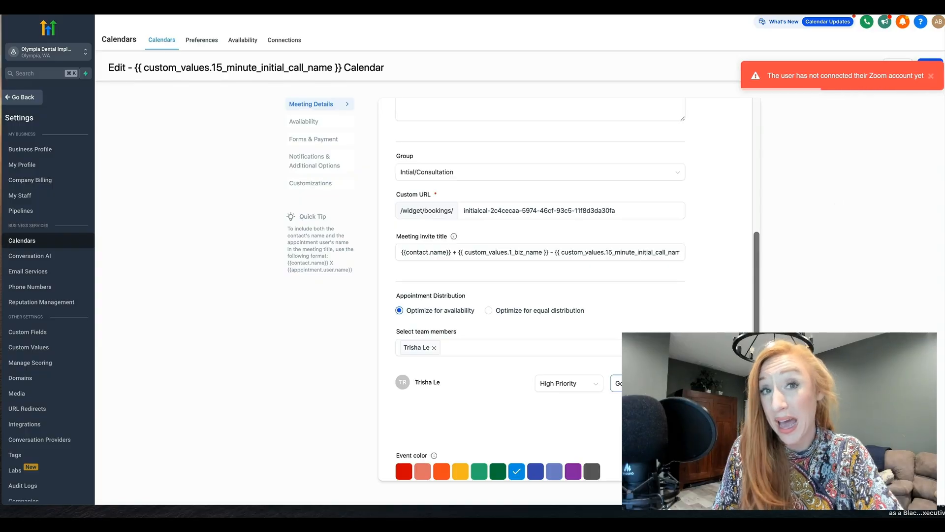
pyautogui.click(615, 383)
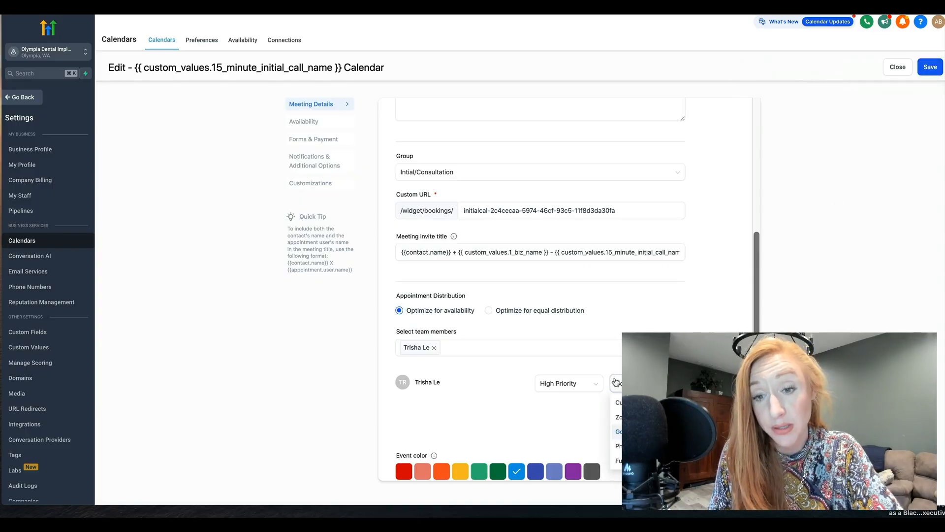
pyautogui.click(616, 416)
pyautogui.click(616, 384)
pyautogui.click(616, 402)
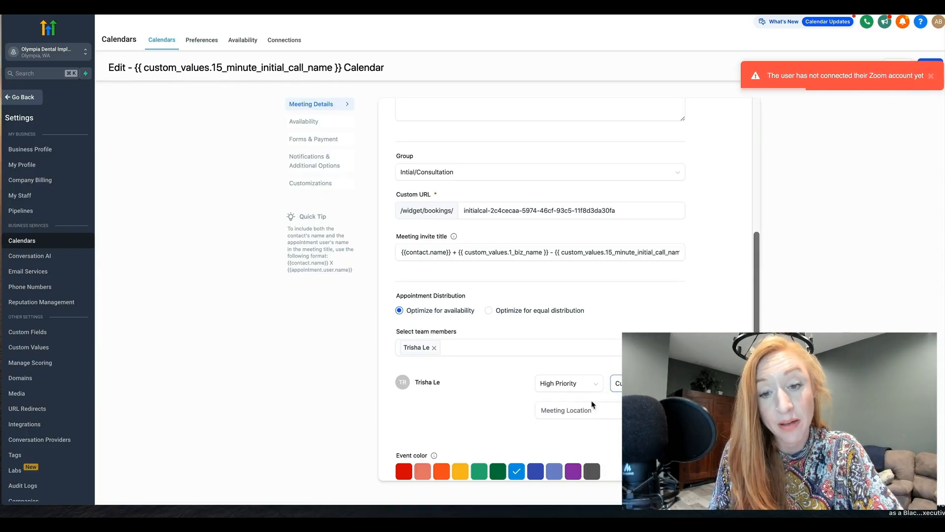
pyautogui.click(553, 410)
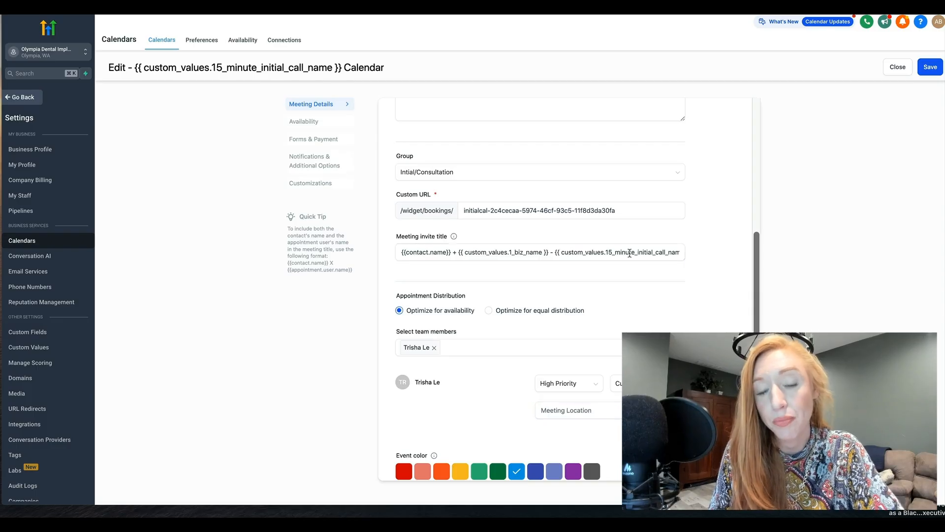
# Step: Try Optimize for equal distribution as the calendar's appointment distribution and check the available meeting location types
pyautogui.click(536, 312)
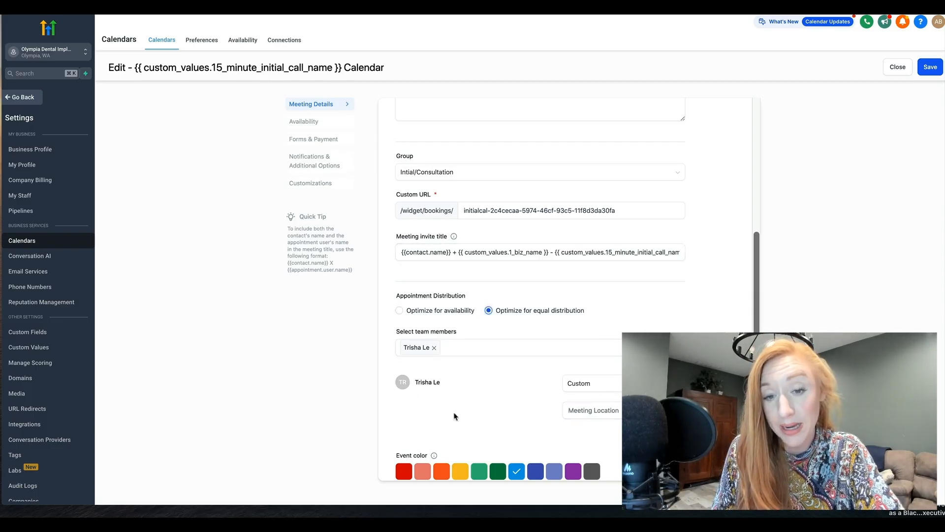
pyautogui.click(607, 383)
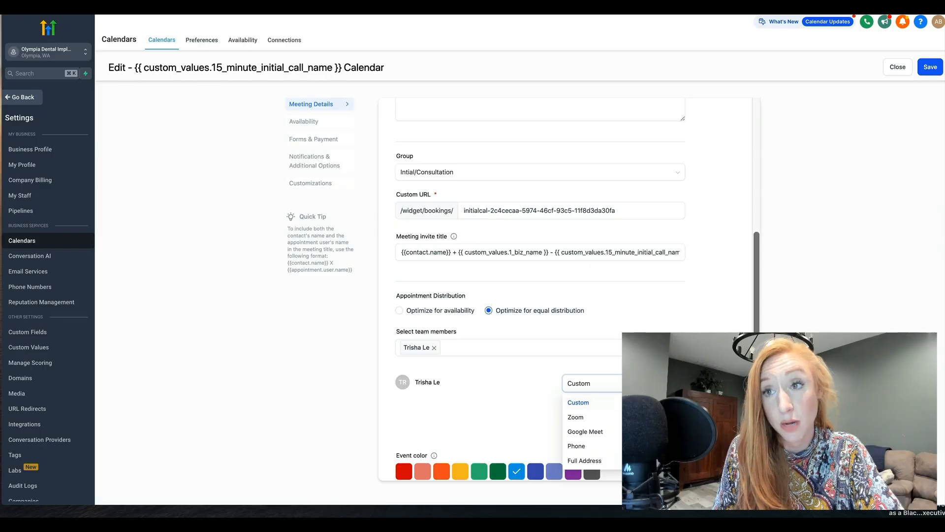
pyautogui.click(704, 435)
pyautogui.scroll(-1, 538, 460)
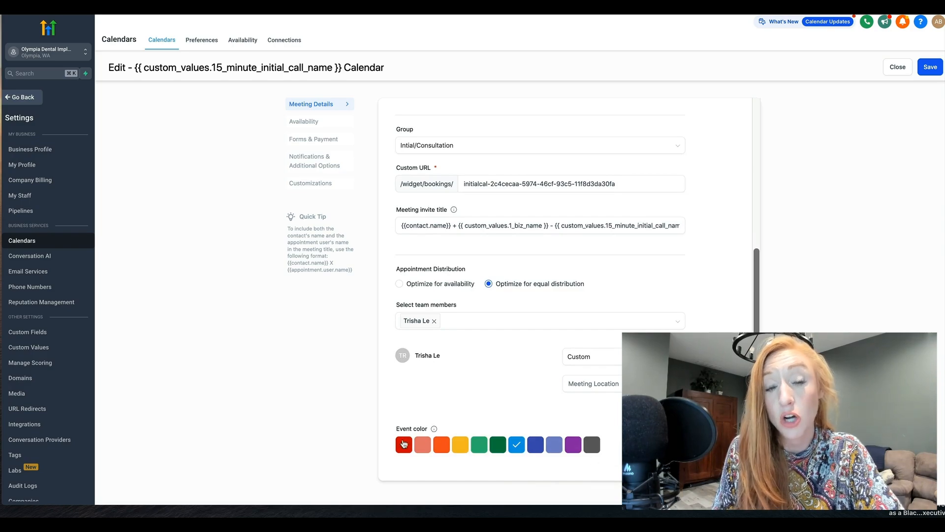
pyautogui.scroll(5, 647, 291)
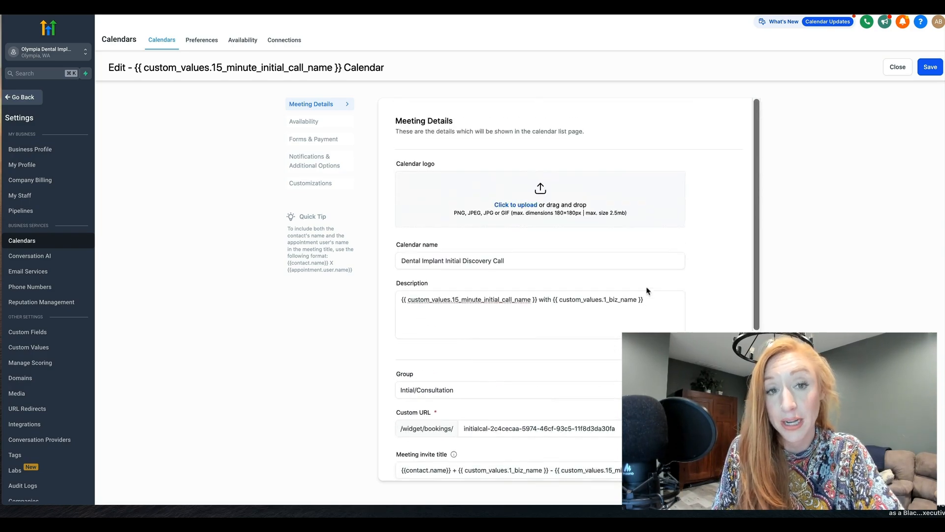
pyautogui.scroll(-5, 558, 296)
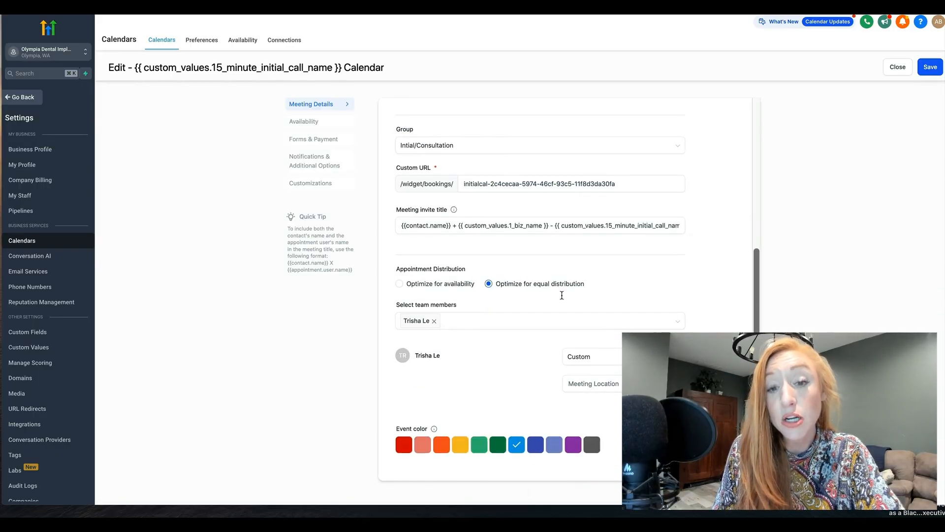
# Step: Set the appointment distribution to Optimize for availability, save the meeting details and check the calendar's title
pyautogui.click(437, 289)
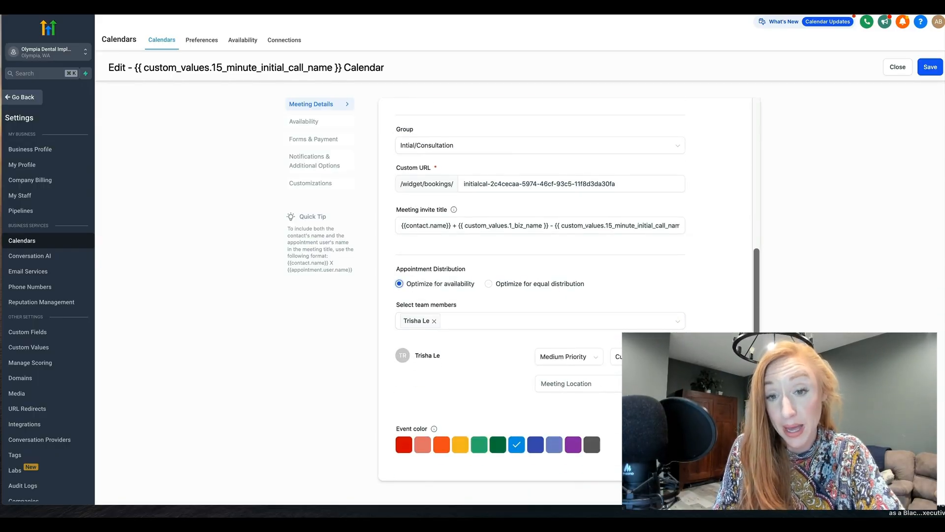
pyautogui.click(930, 67)
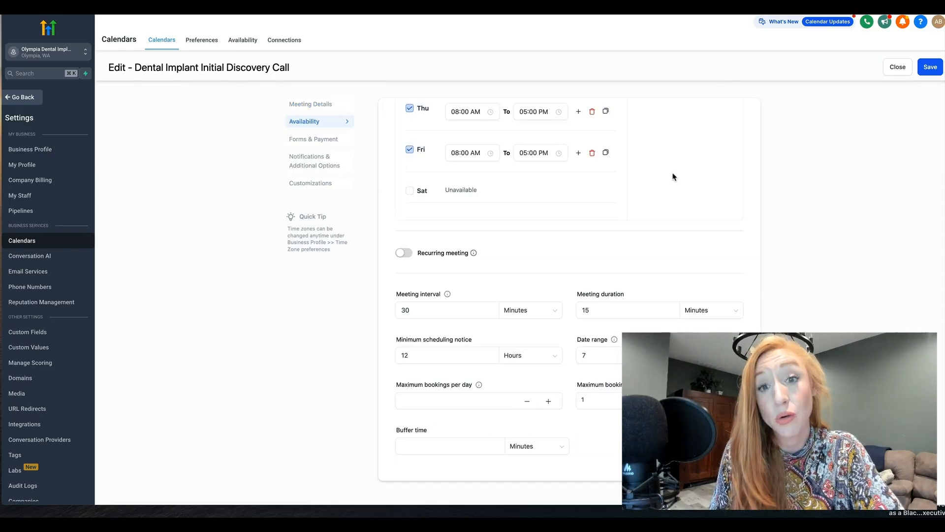
pyautogui.scroll(5, 674, 177)
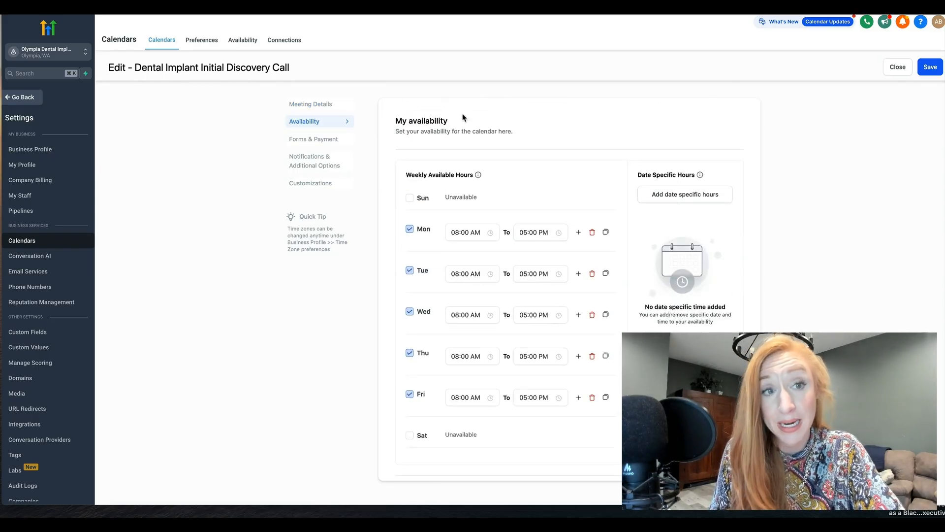
pyautogui.moveTo(320, 68); pyautogui.dragTo(134, 67)
pyautogui.click(445, 68)
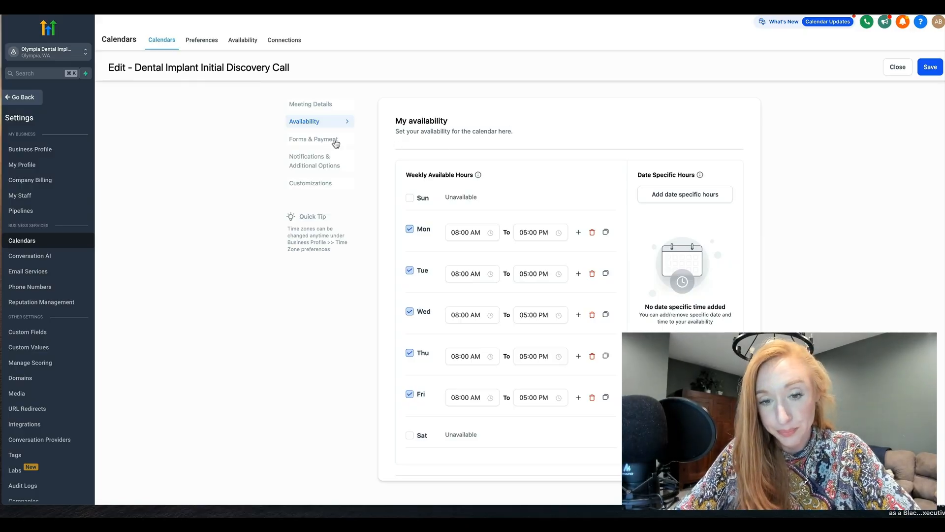
# Step: Make Monday, Wednesday and Friday unavailable in the weekly available hours
pyautogui.scroll(-3, 551, 248)
pyautogui.click(409, 166)
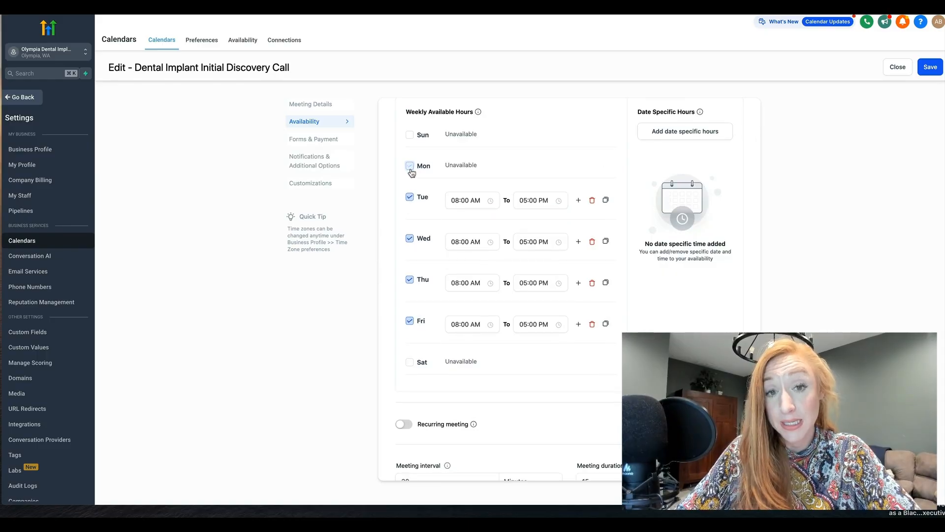
pyautogui.click(409, 239)
pyautogui.click(409, 311)
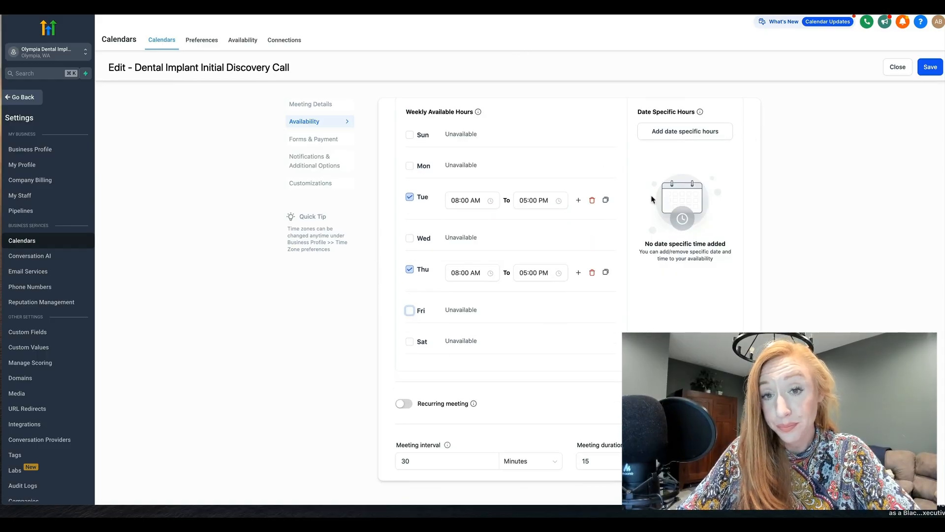
# Step: Set Tuesday's start time to 09:00 AM and copy its hours to all days of the week
pyautogui.click(470, 200)
pyautogui.click(457, 234)
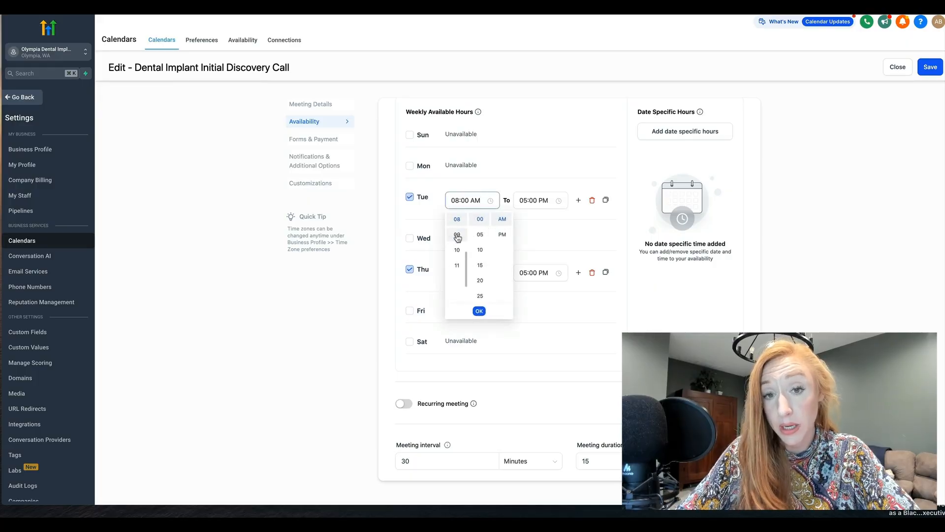
pyautogui.click(537, 180)
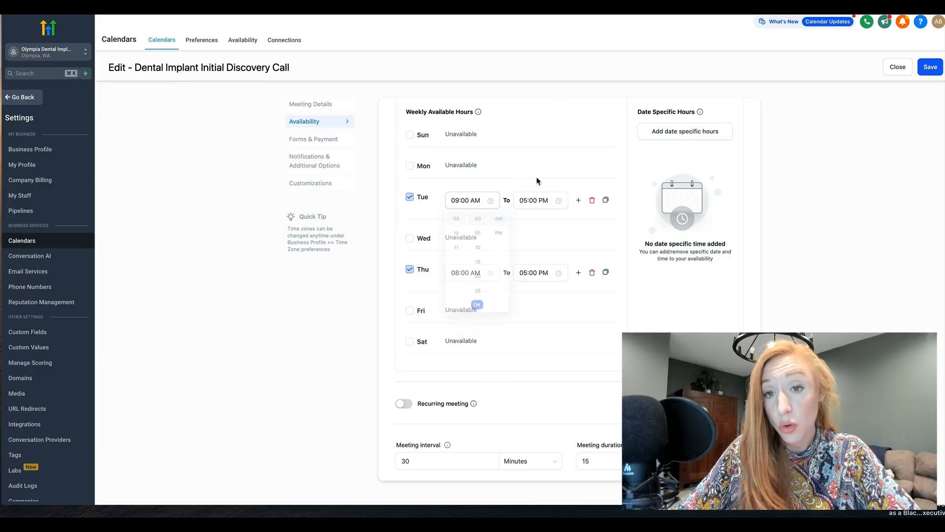
pyautogui.click(607, 201)
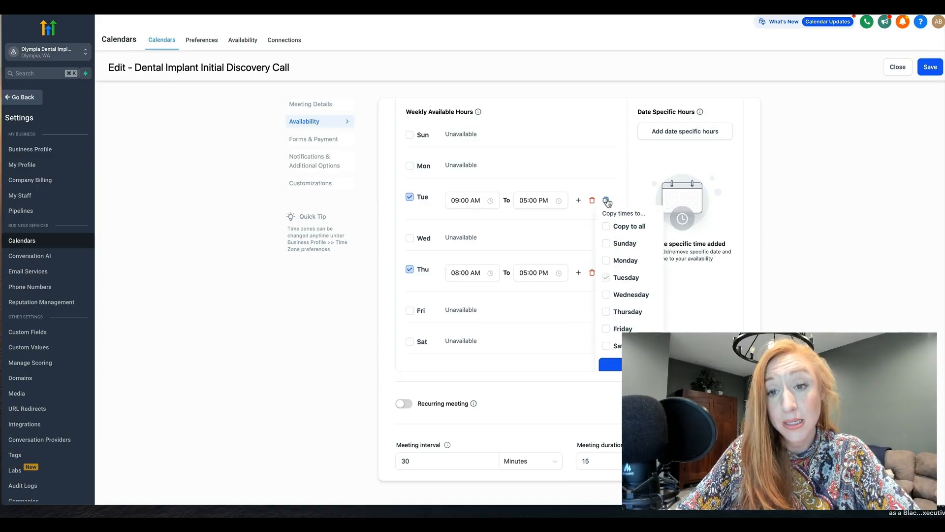
pyautogui.click(618, 228)
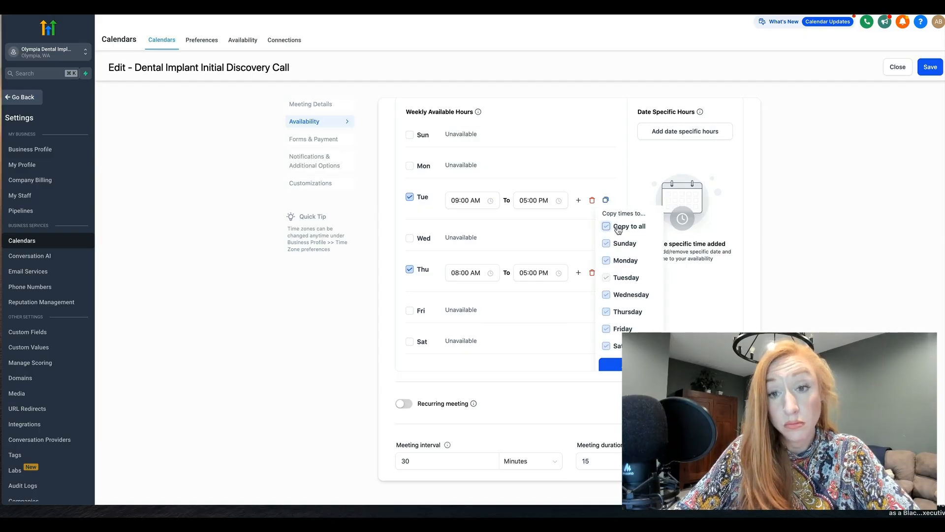
pyautogui.click(606, 201)
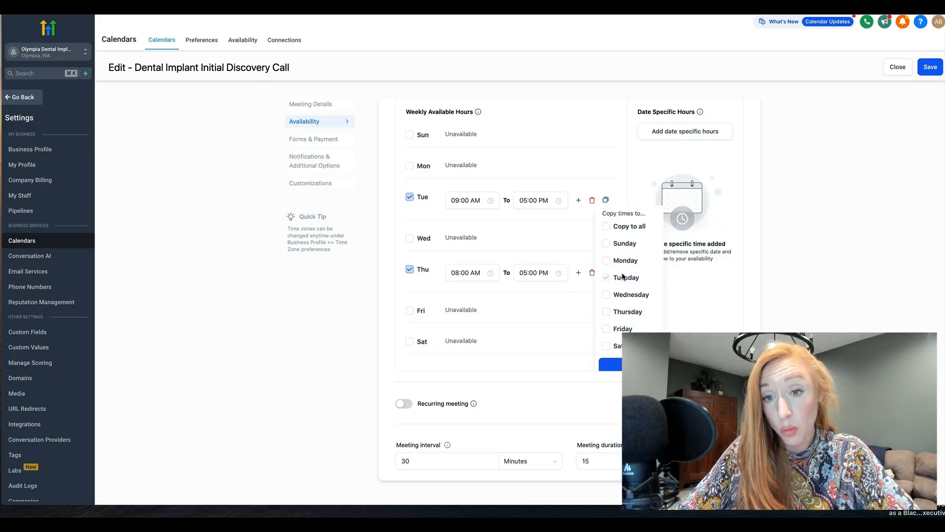
pyautogui.click(612, 226)
# Step: Set Sunday's start time to 11:00 AM in the weekly available hours
pyautogui.click(457, 135)
pyautogui.click(459, 187)
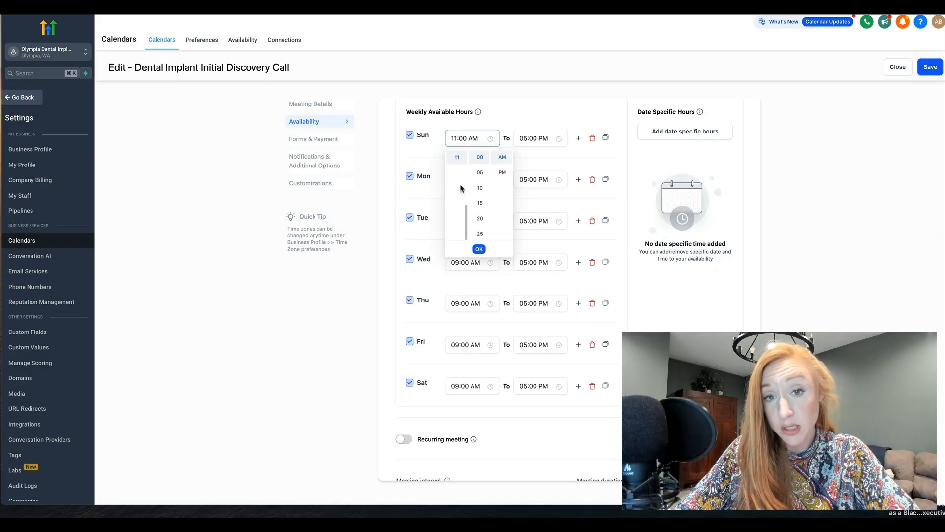
pyautogui.click(524, 124)
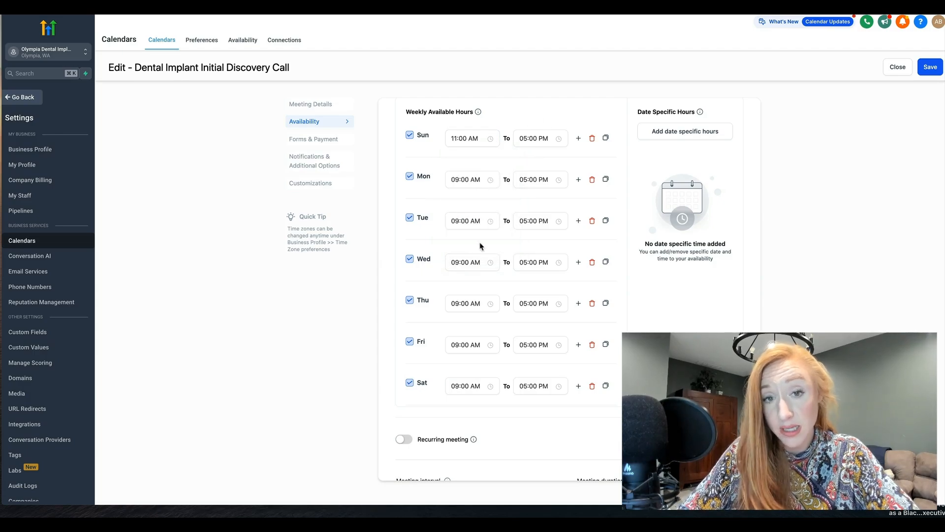
# Step: Set Wednesday's start time to 11:00 AM and make Sunday and Saturday unavailable
pyautogui.click(467, 262)
pyautogui.click(457, 311)
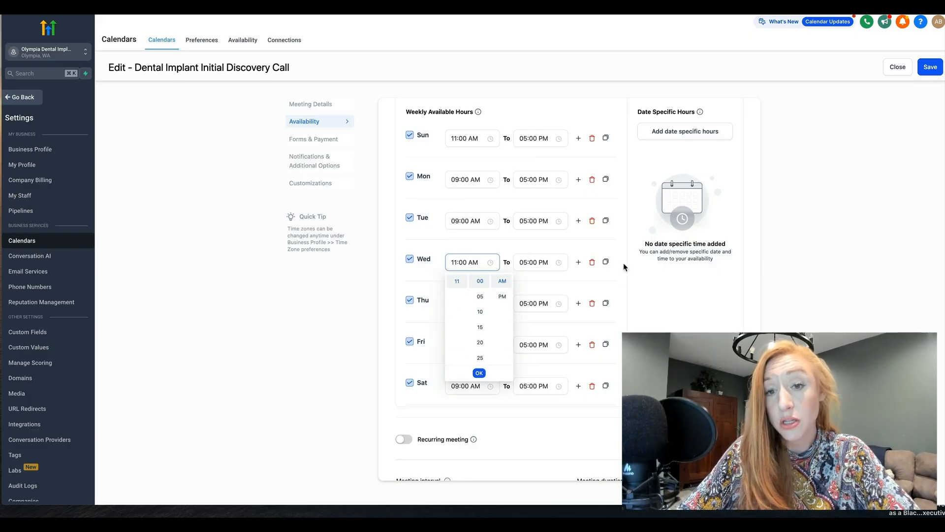
pyautogui.click(479, 372)
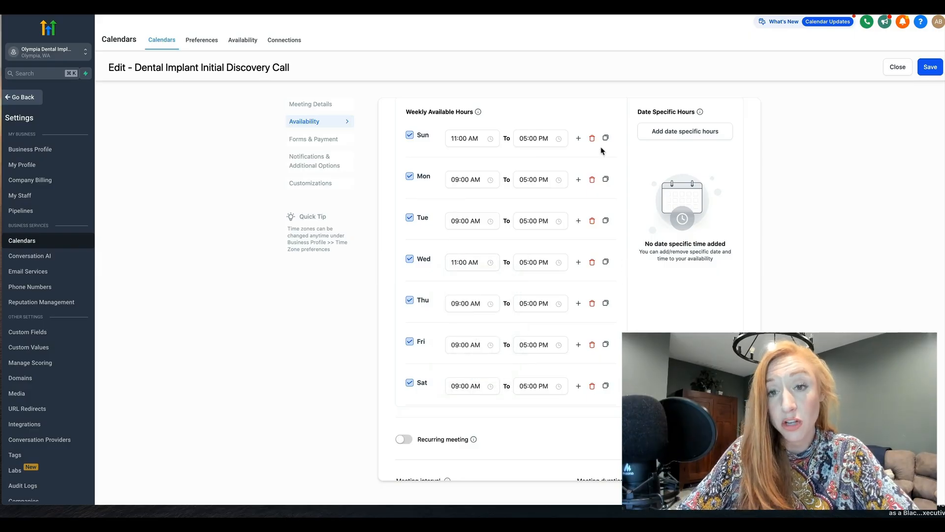
pyautogui.click(409, 135)
pyautogui.click(409, 372)
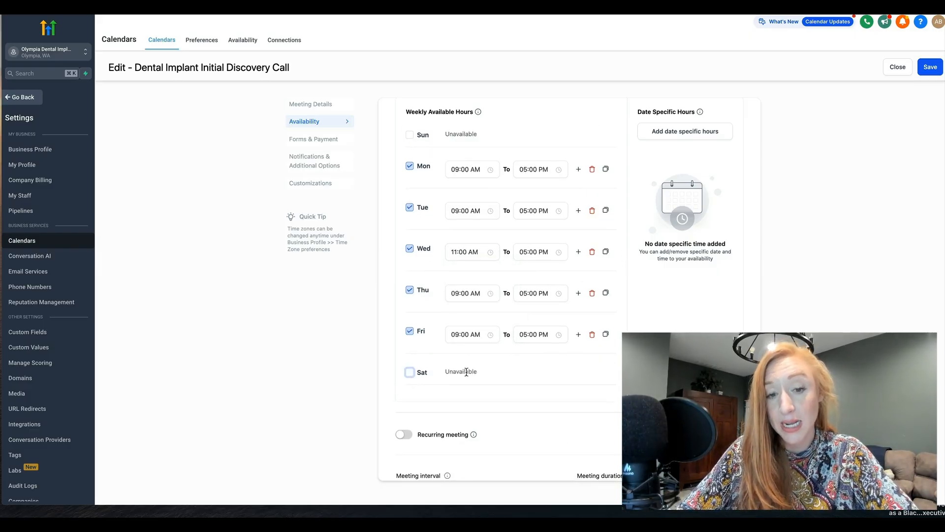
# Step: Examine the meeting interval and meeting duration settings below the weekly hours
pyautogui.scroll(-3, 467, 372)
pyautogui.scroll(-2, 467, 371)
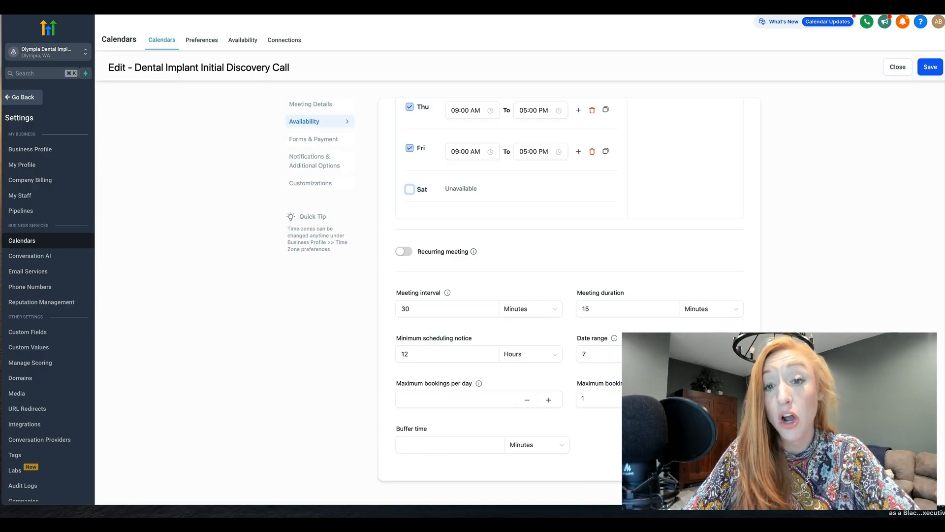
pyautogui.click(409, 311)
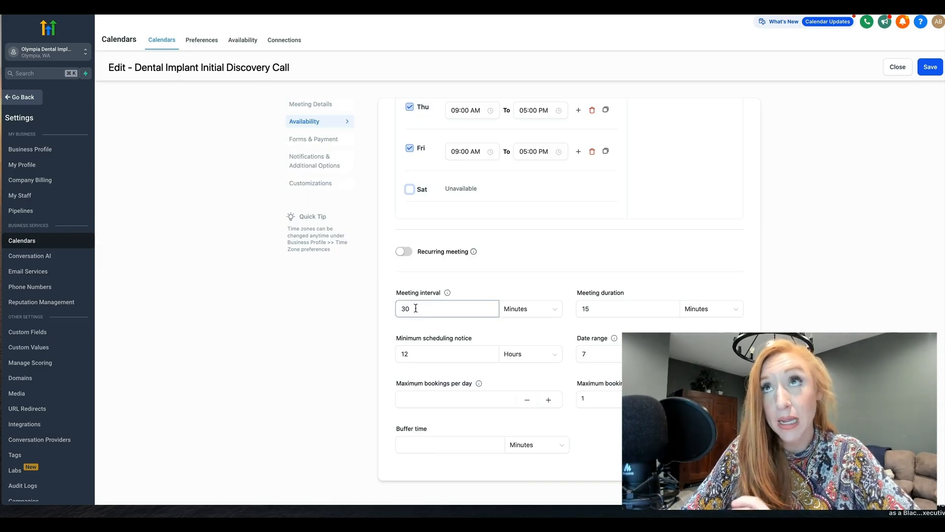
pyautogui.click(586, 285)
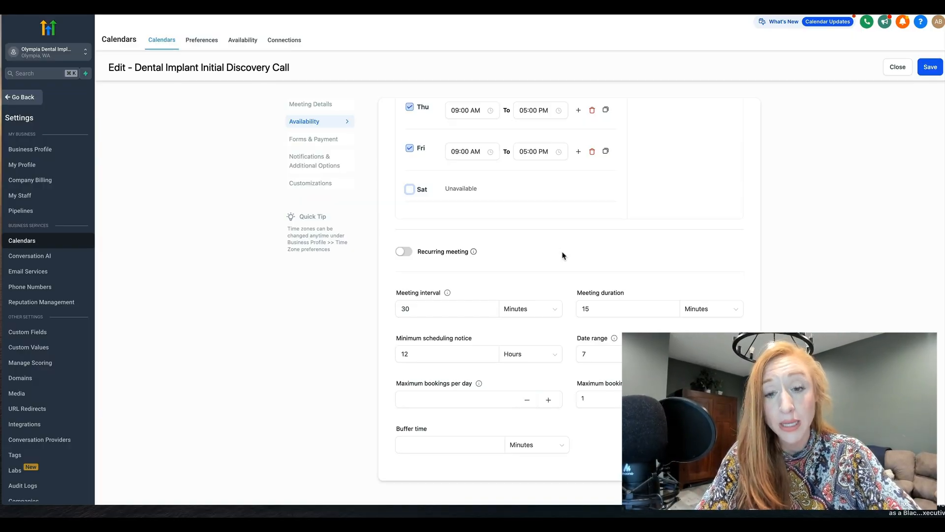
pyautogui.click(422, 304)
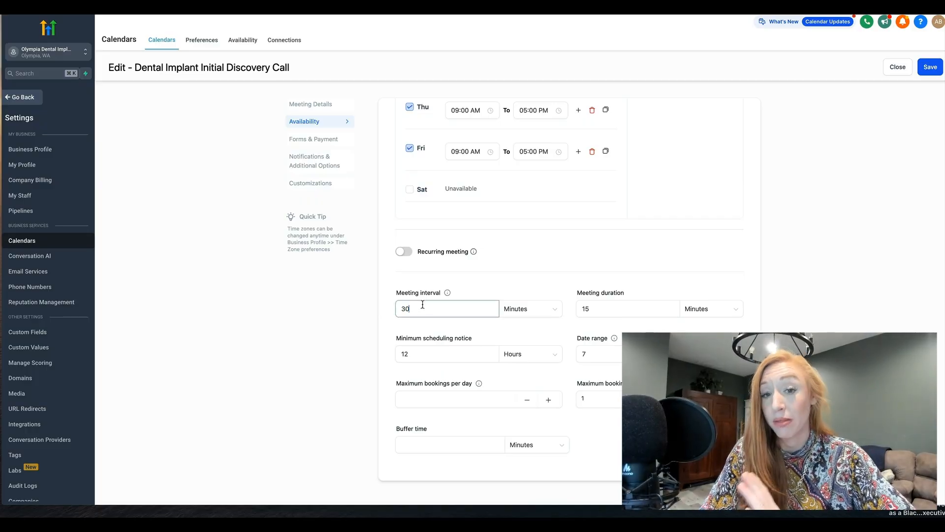
pyautogui.click(629, 311)
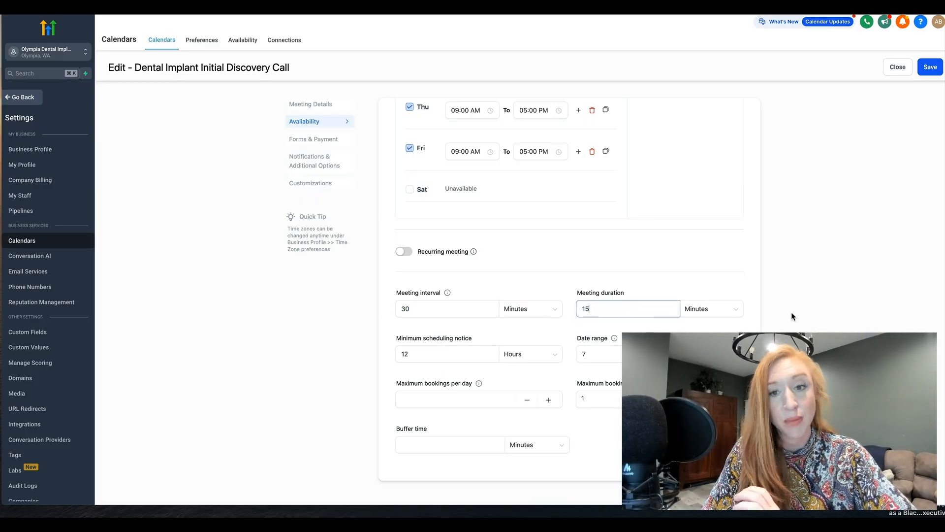
pyautogui.moveTo(601, 309); pyautogui.dragTo(575, 309)
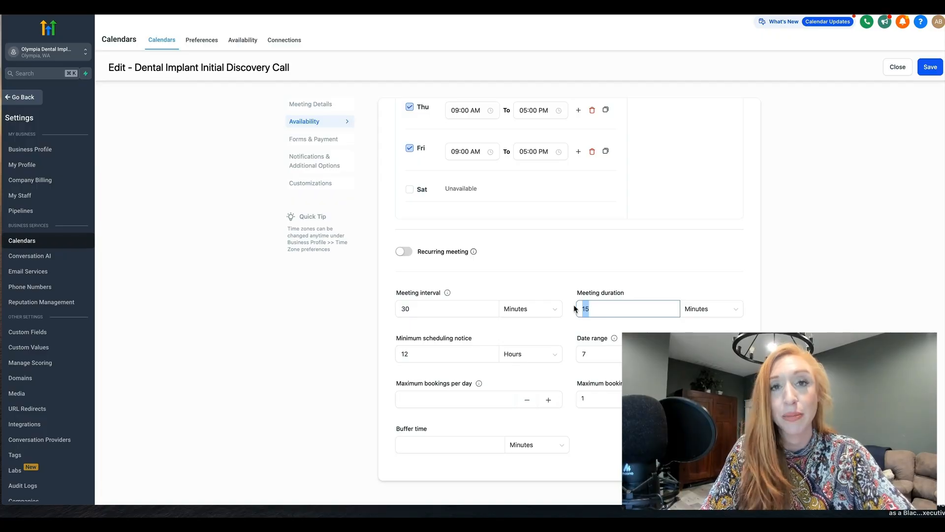
# Step: Examine the minimum scheduling notice value and its time unit
pyautogui.click(438, 351)
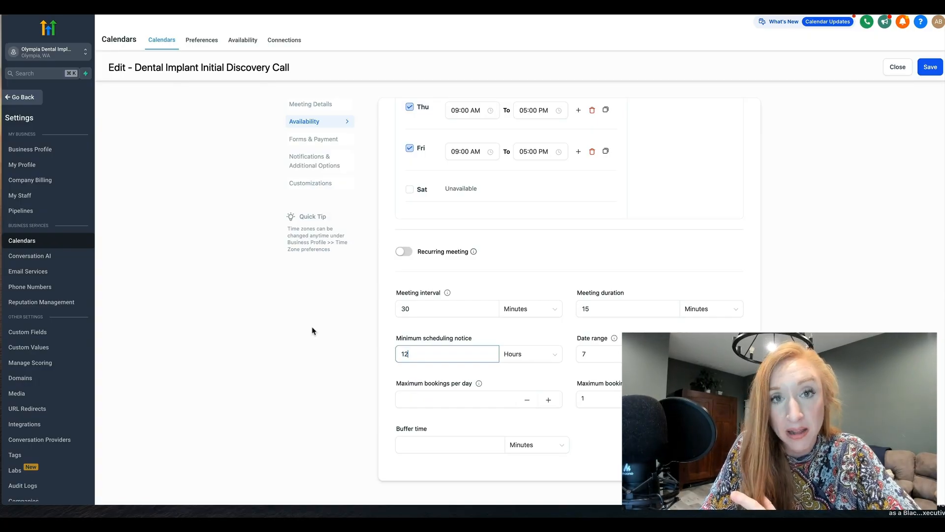
pyautogui.moveTo(428, 353); pyautogui.dragTo(360, 355)
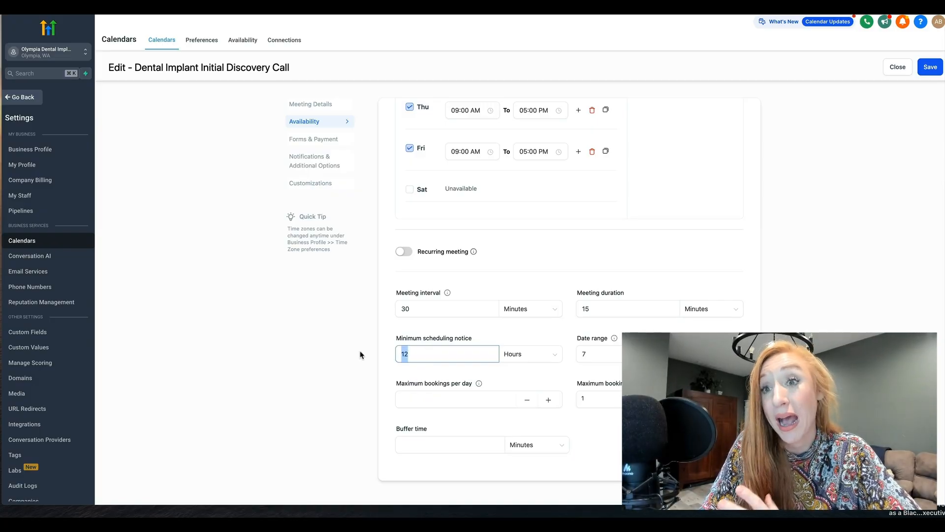
pyautogui.click(418, 367)
pyautogui.click(418, 358)
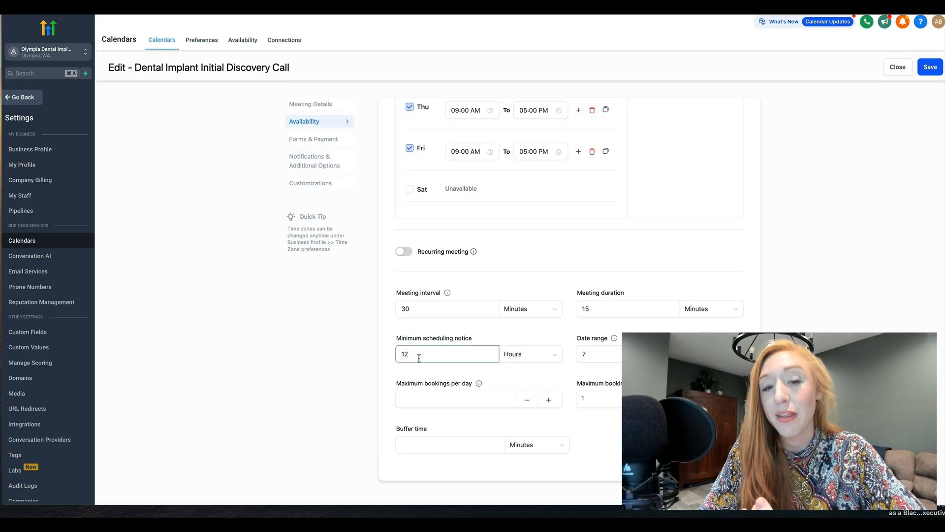
pyautogui.moveTo(419, 354); pyautogui.dragTo(376, 352)
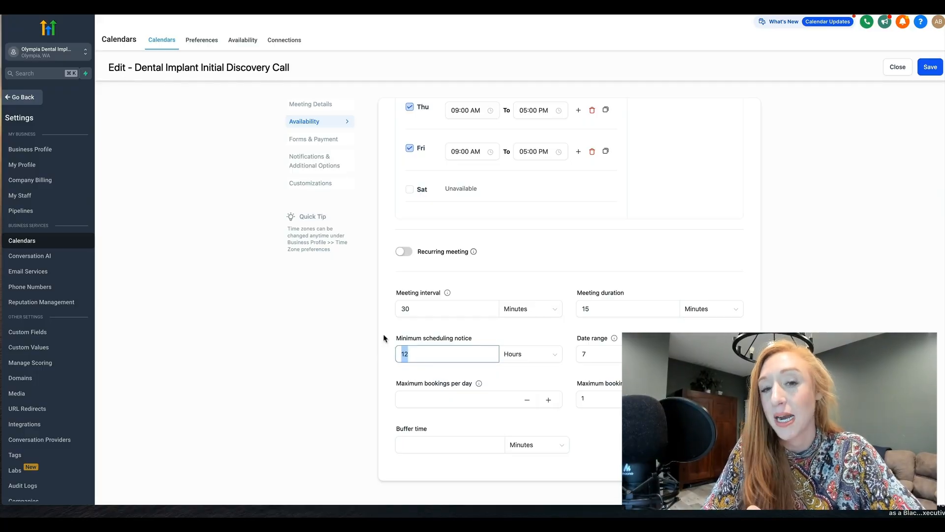
pyautogui.click(416, 355)
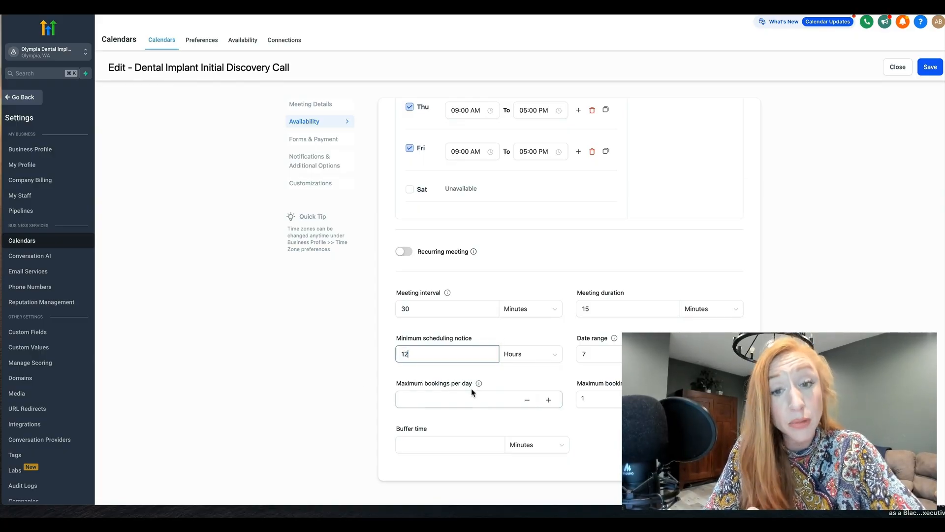
# Step: Examine the date range, maximum bookings per day and buffer time settings
pyautogui.click(598, 352)
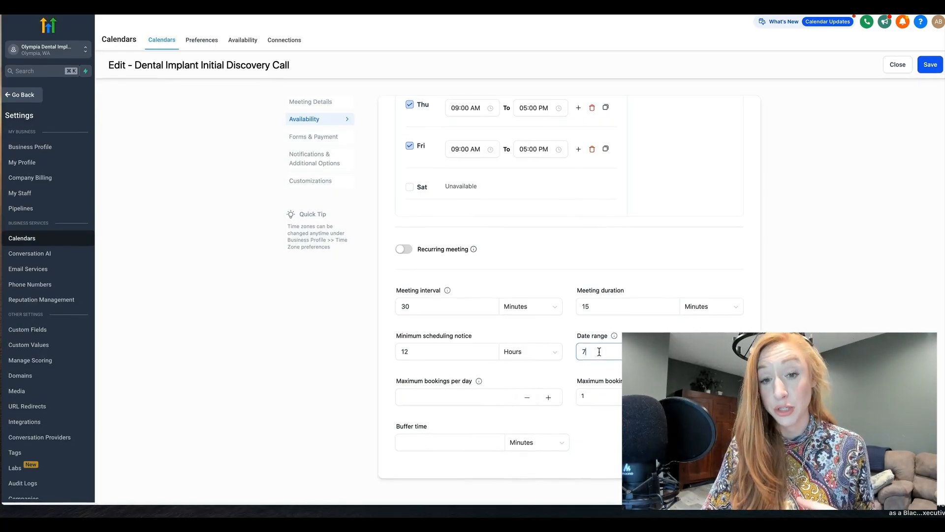
pyautogui.click(435, 394)
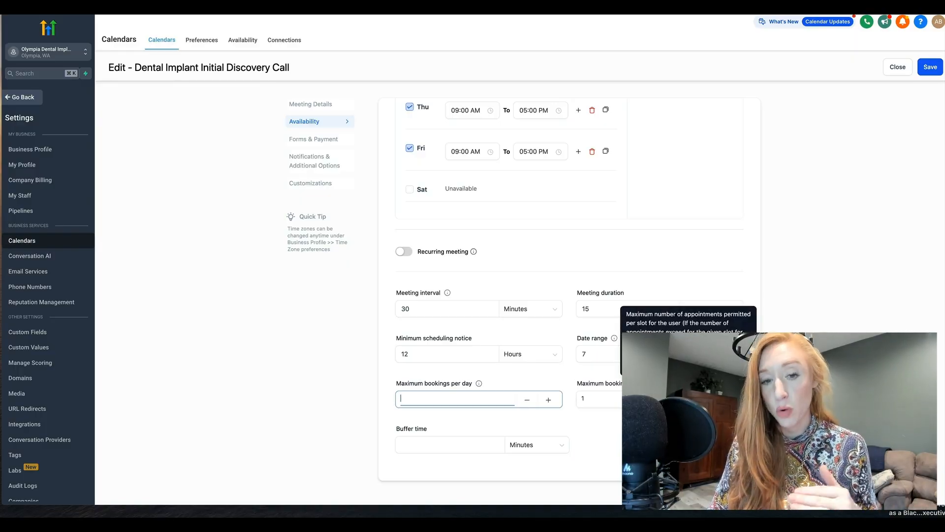
pyautogui.click(441, 443)
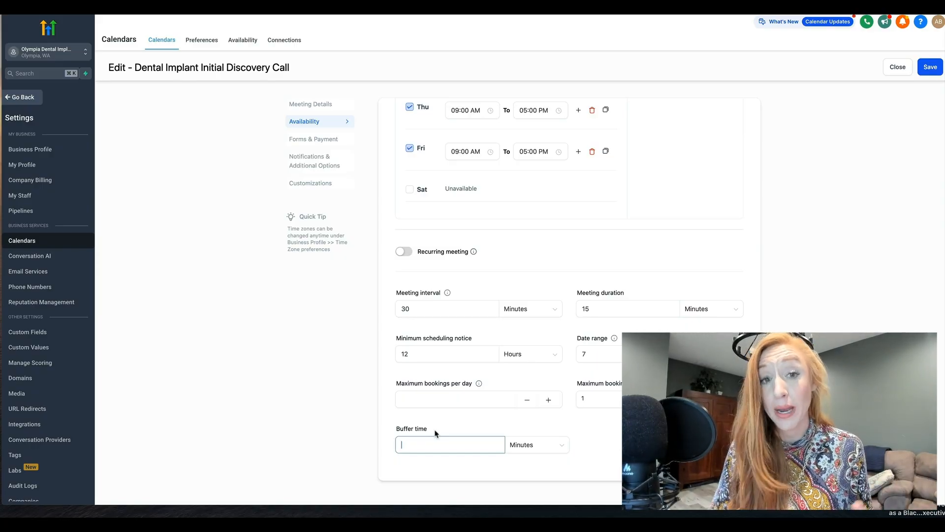
# Step: Set the discovery call's booking form to Calendar Booking and keep the Add Guests option turned off
pyautogui.scroll(5, 436, 433)
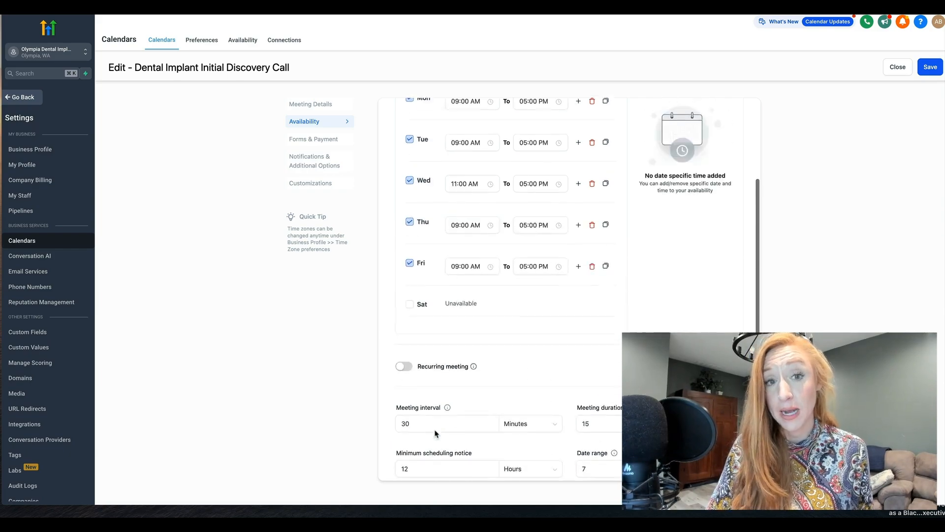
pyautogui.click(325, 140)
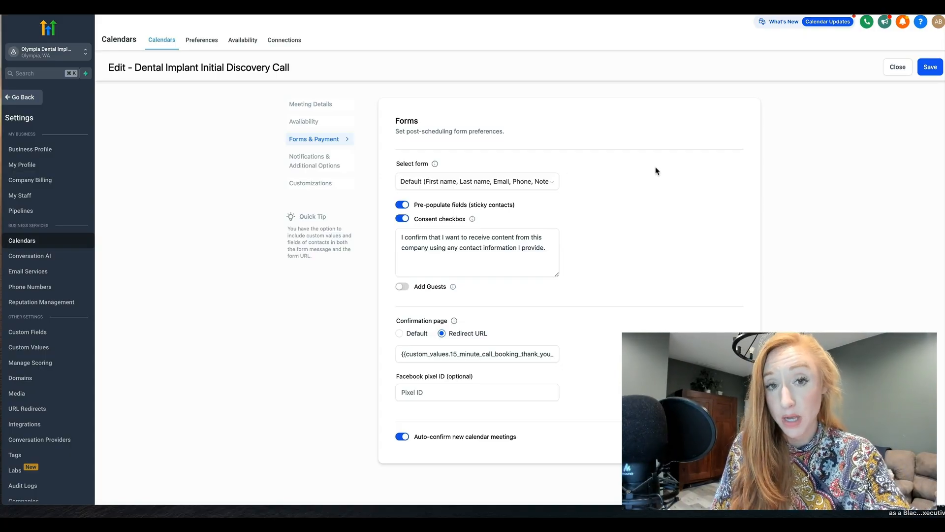
pyautogui.click(426, 181)
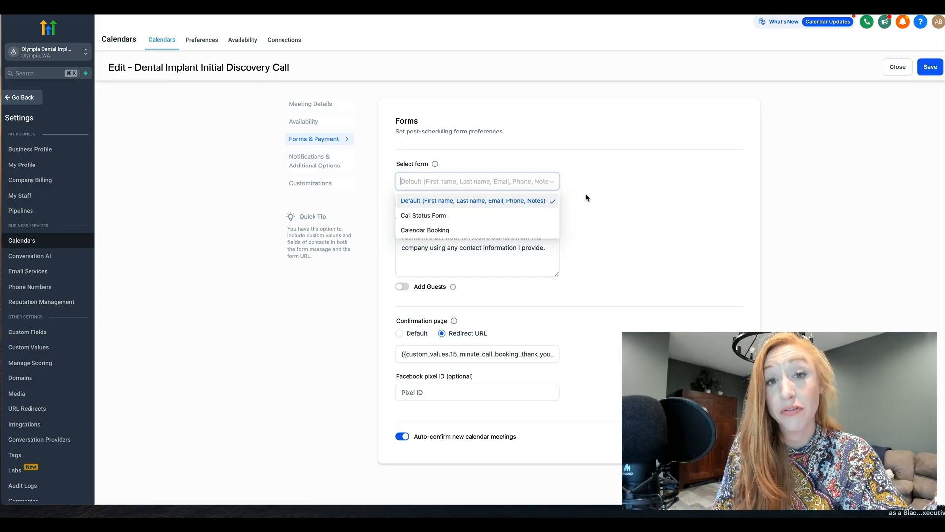
pyautogui.click(487, 229)
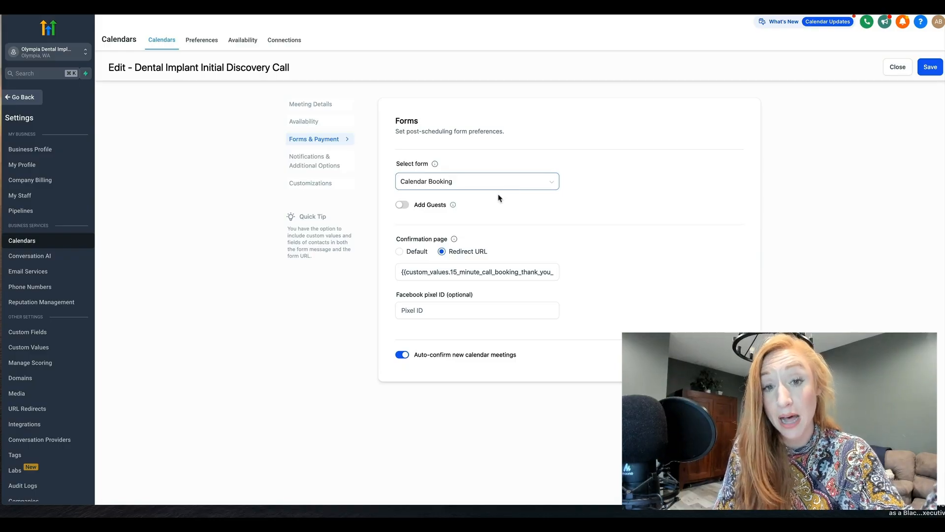
pyautogui.click(402, 206)
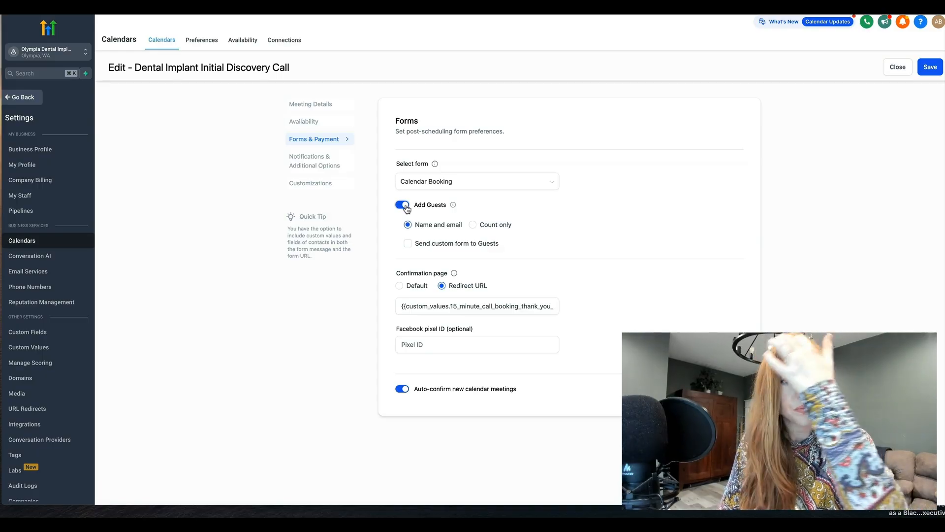
pyautogui.click(404, 206)
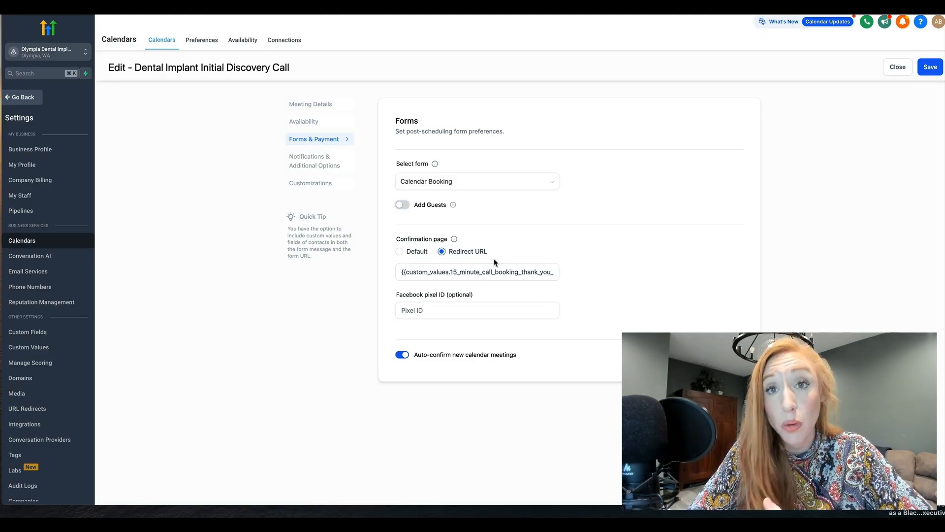
# Step: Examine the custom value used as the confirmation page's redirect URL
pyautogui.click(495, 271)
pyautogui.tripleClick(541, 274)
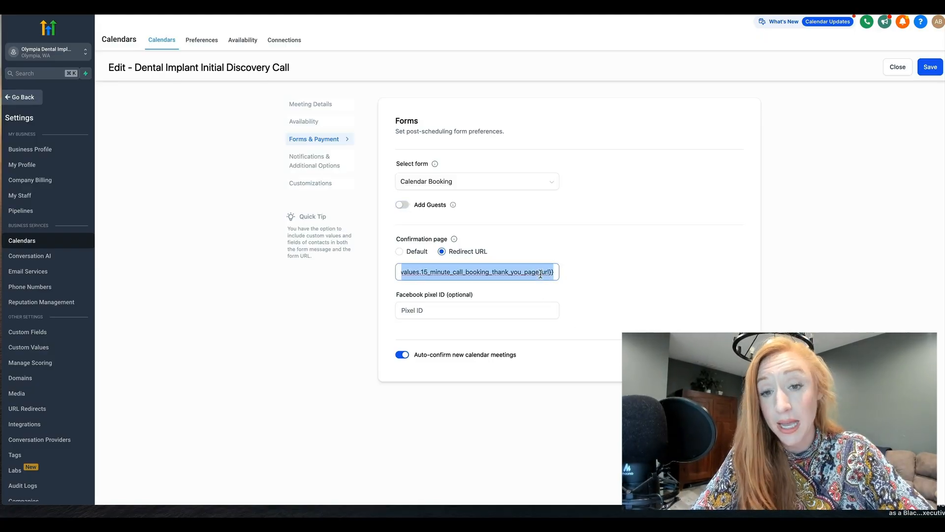
pyautogui.click(570, 246)
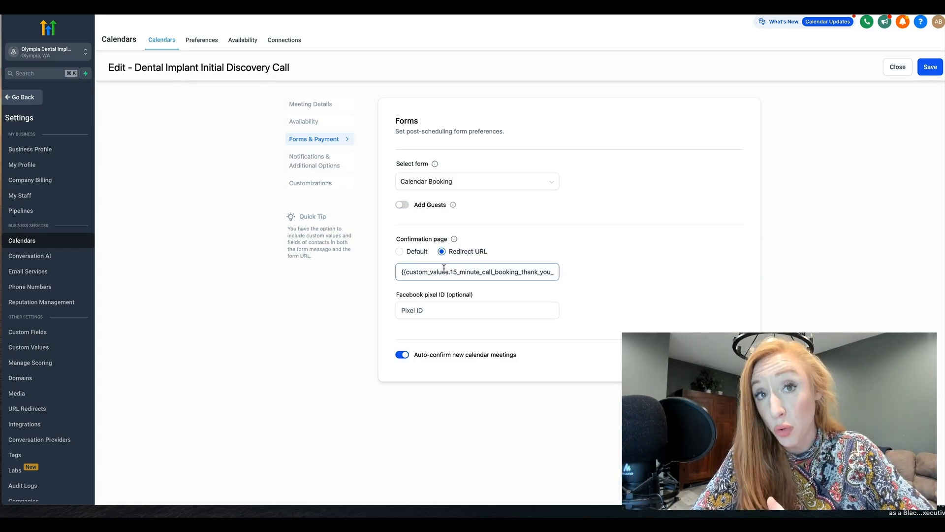
pyautogui.moveTo(454, 272); pyautogui.dragTo(574, 274)
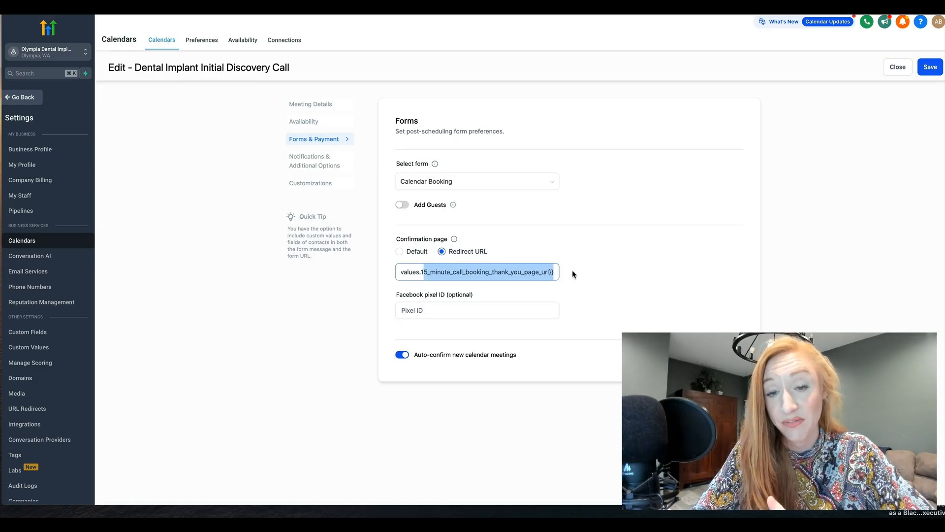
pyautogui.click(574, 275)
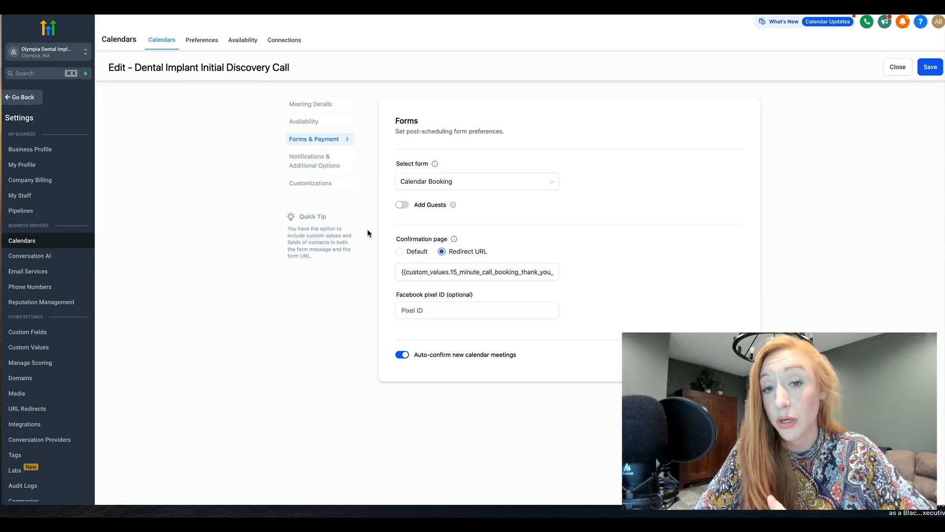
pyautogui.click(476, 270)
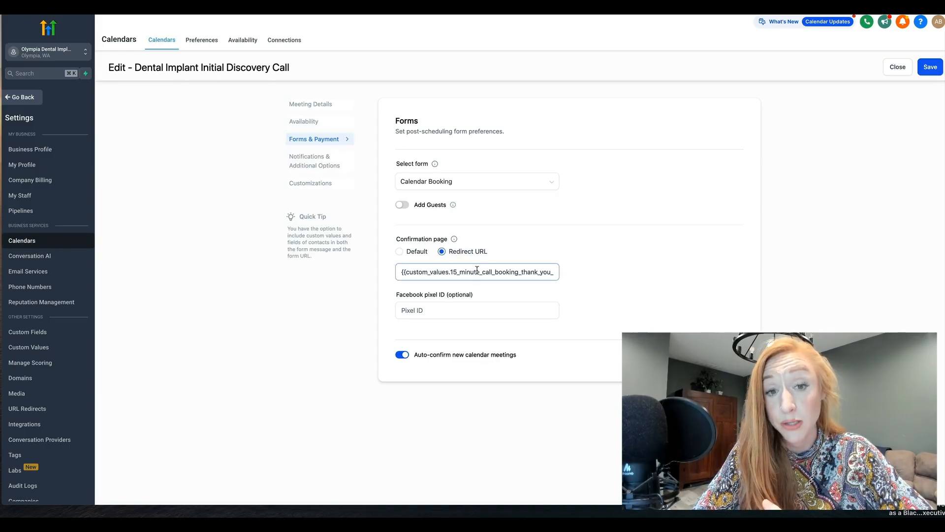
pyautogui.click(582, 278)
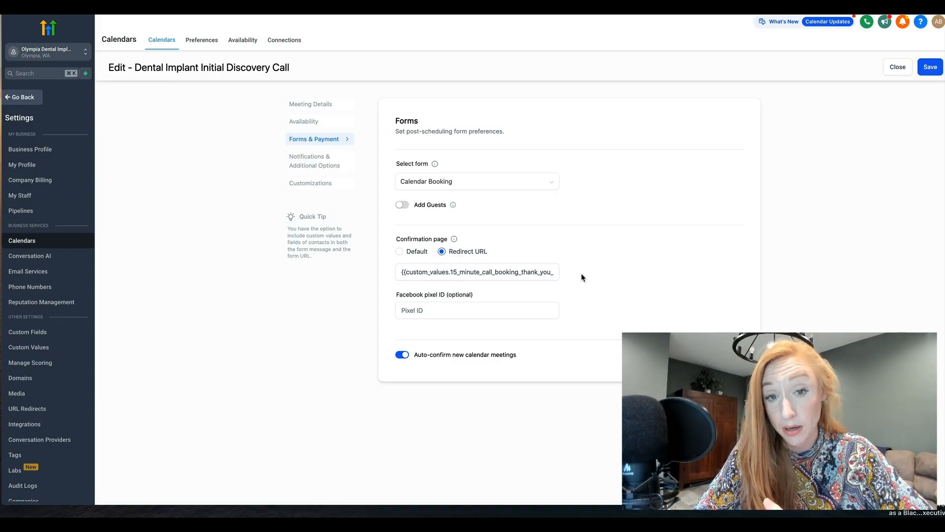
# Step: Examine the optional Facebook pixel ID field and the auto-confirm setting for new calendar meetings
pyautogui.click(420, 309)
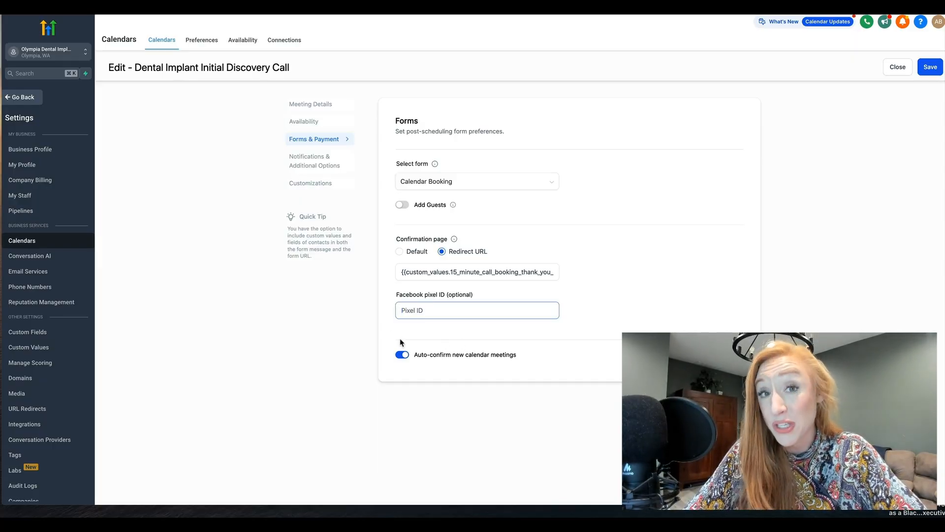
pyautogui.click(402, 355)
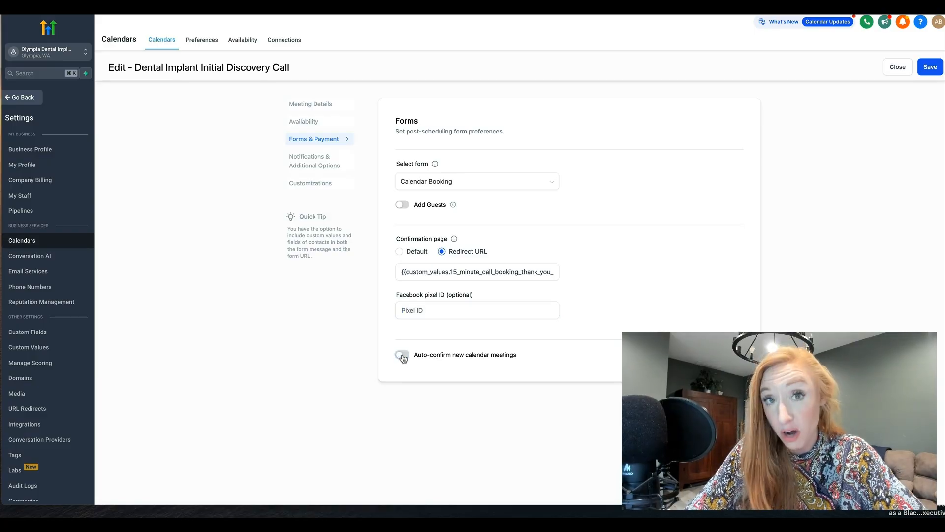
pyautogui.click(402, 354)
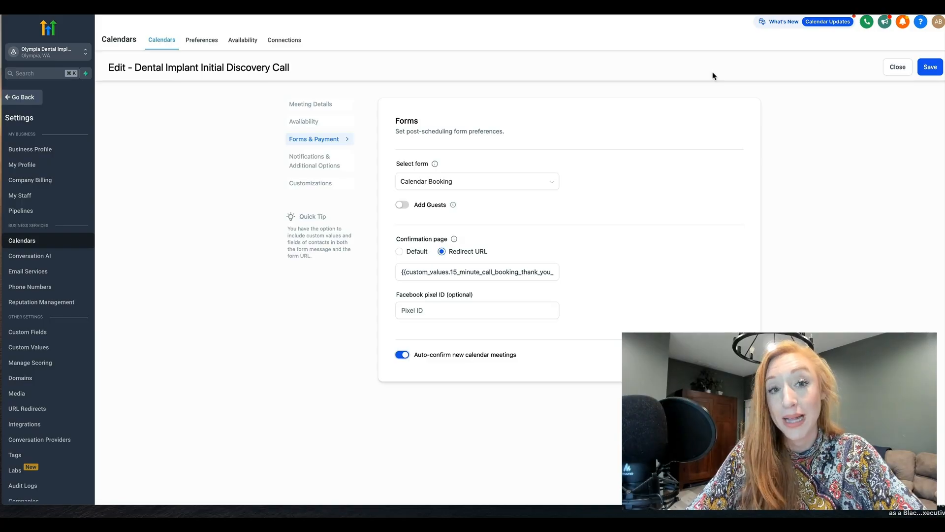
# Step: Set the acknowledgement email notification to go to the assigned user and additional emails
pyautogui.click(306, 160)
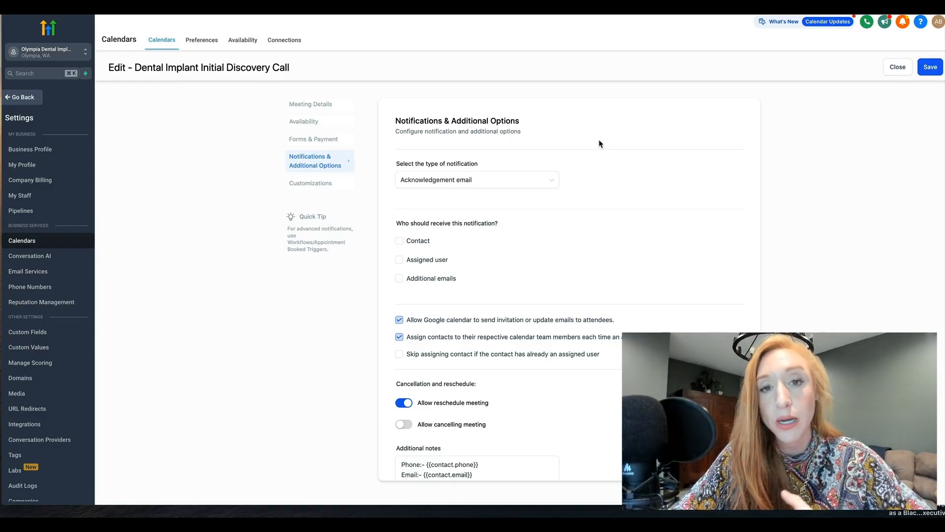
pyautogui.scroll(-1, 600, 143)
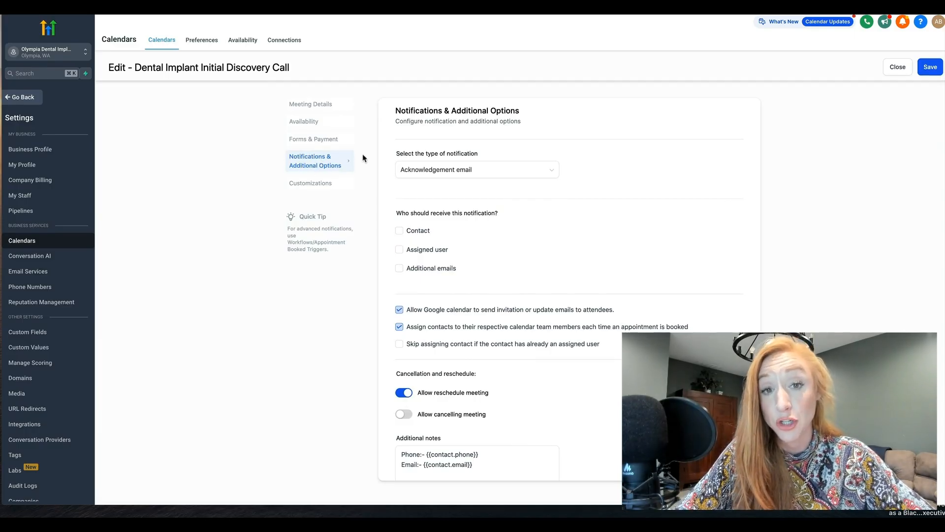
pyautogui.click(400, 170)
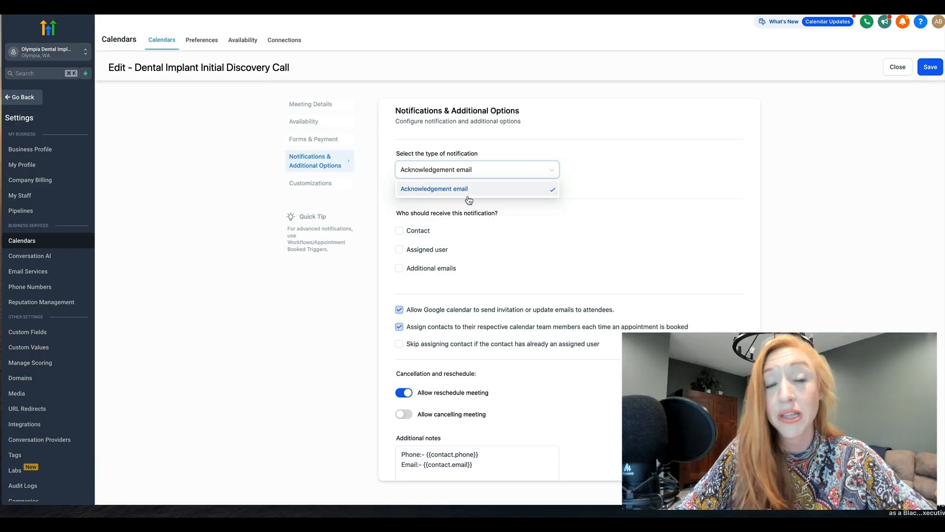
pyautogui.click(607, 165)
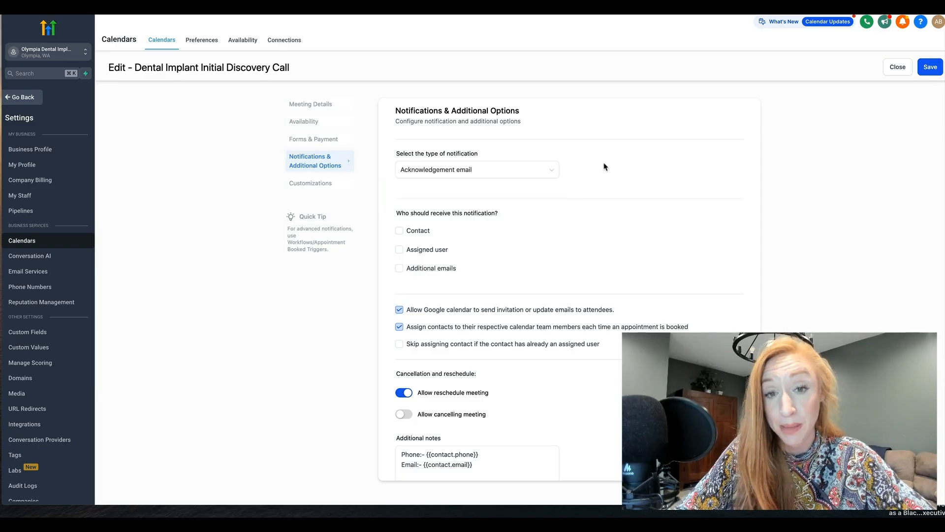
pyautogui.click(399, 249)
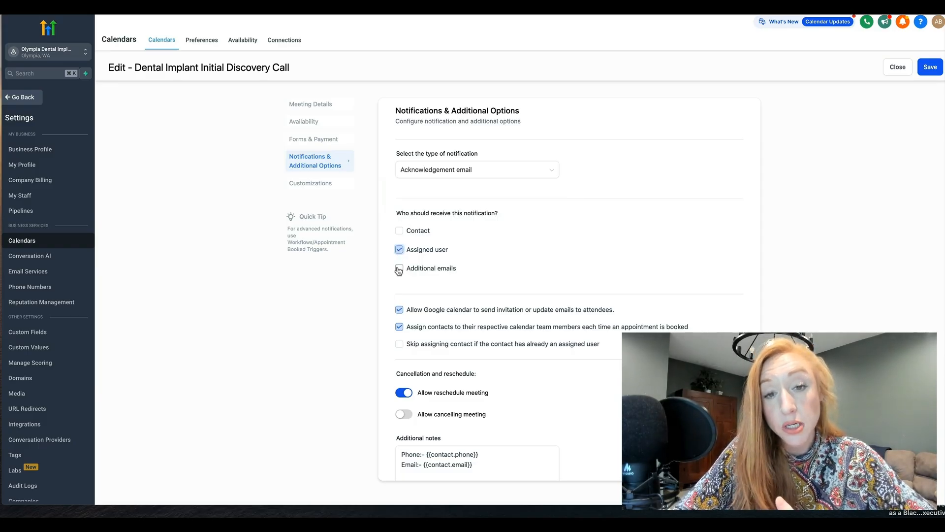
pyautogui.click(399, 268)
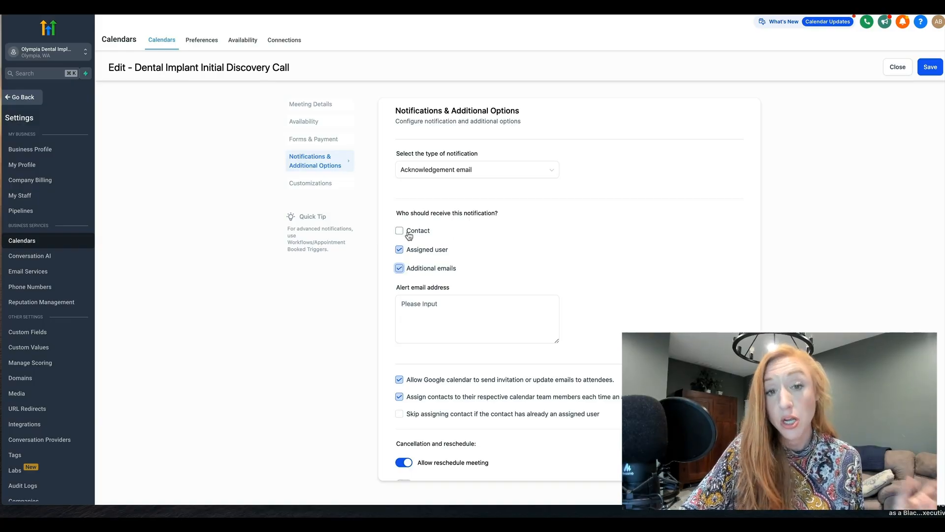
# Step: Examine the alert email address field for the additional notification recipients
pyautogui.scroll(-2, 419, 253)
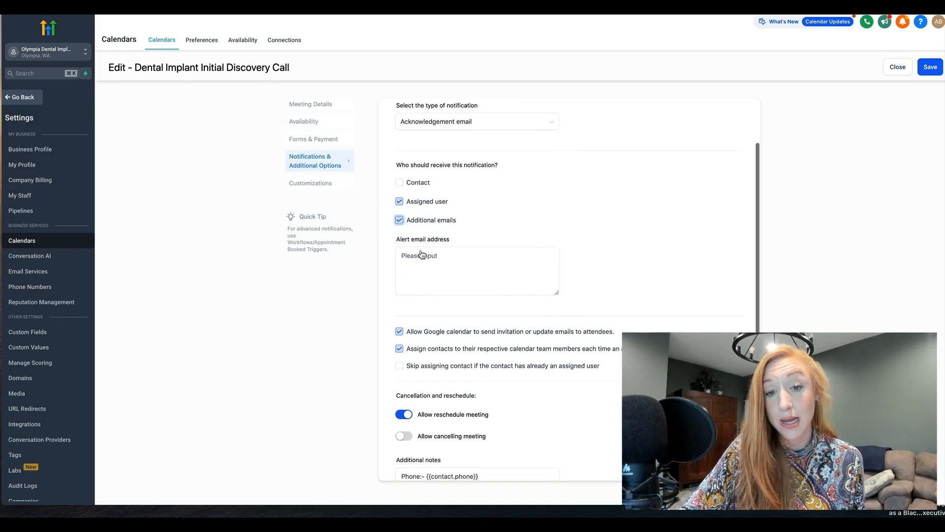
pyautogui.scroll(-3, 421, 254)
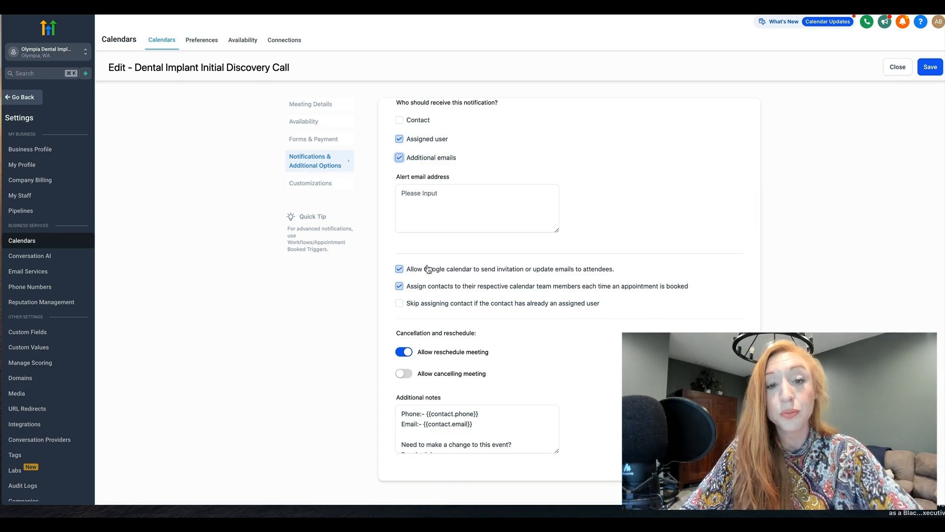
pyautogui.click(414, 199)
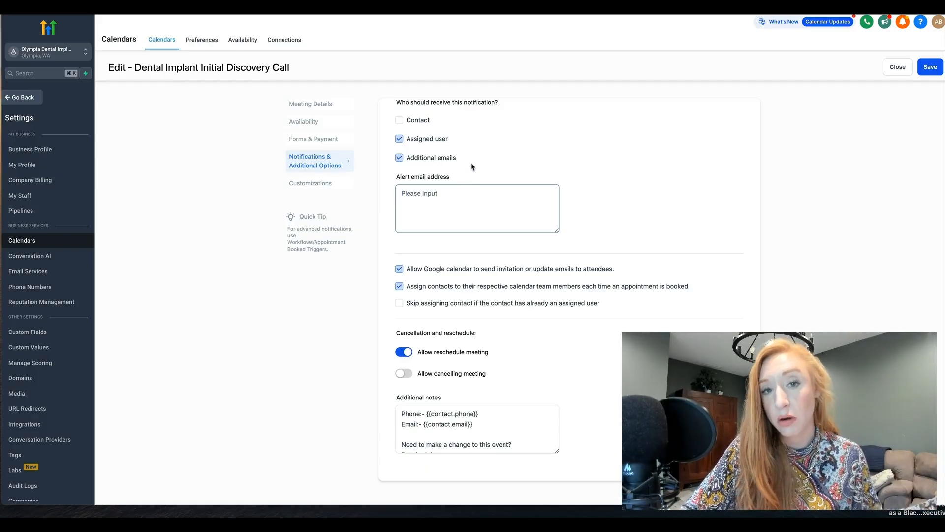
pyautogui.click(461, 140)
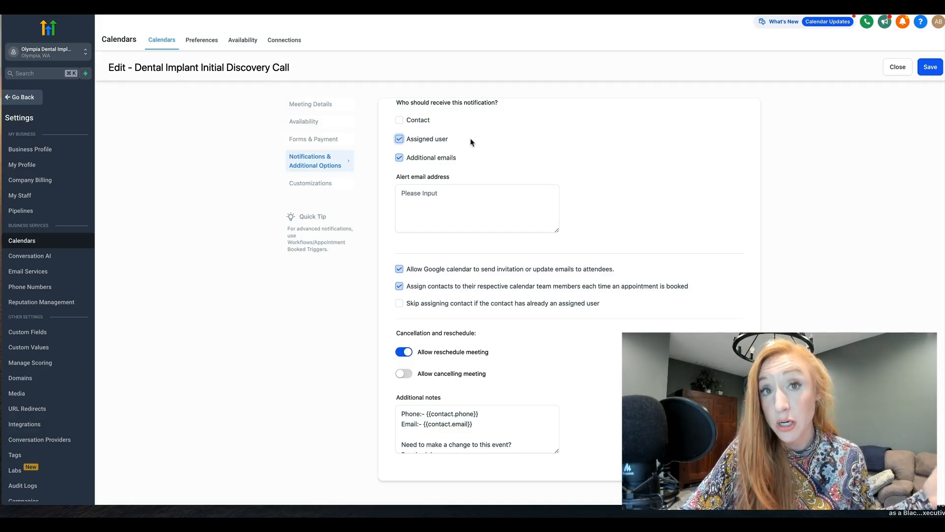
pyautogui.click(435, 203)
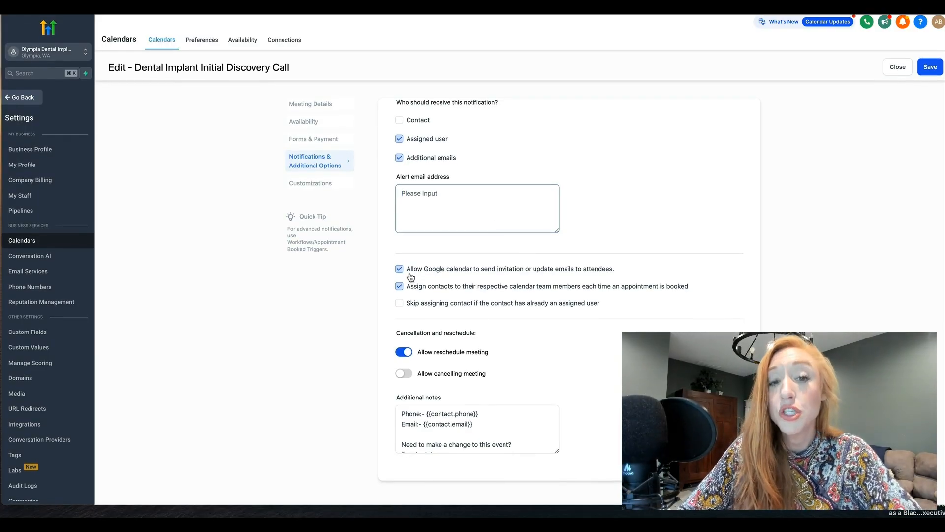
# Step: Examine the Google Calendar invitation, contact assignment, rescheduling and additional notes options
pyautogui.moveTo(418, 273); pyautogui.dragTo(609, 273)
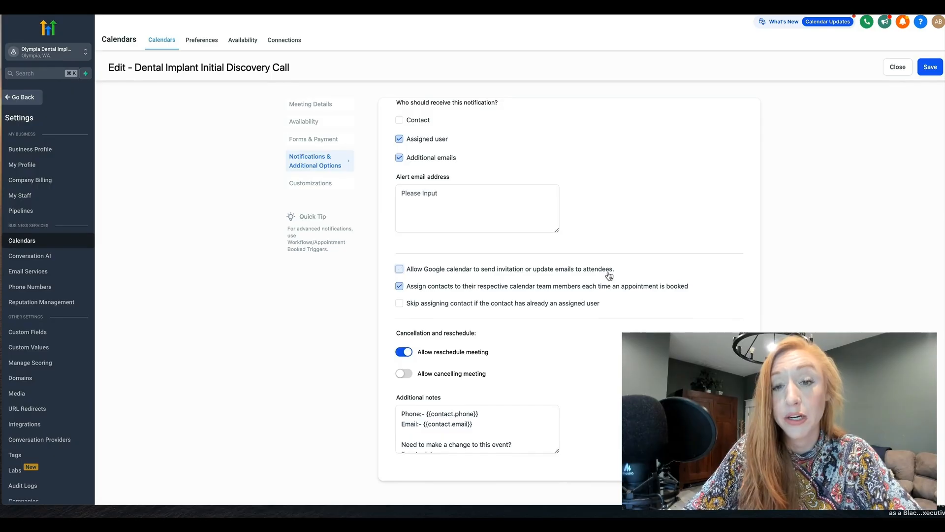
pyautogui.click(569, 273)
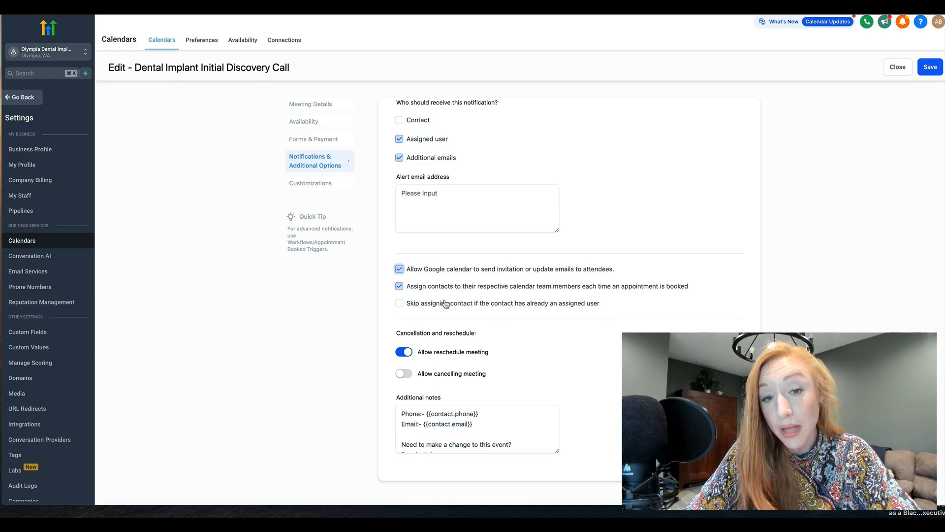
pyautogui.click(427, 303)
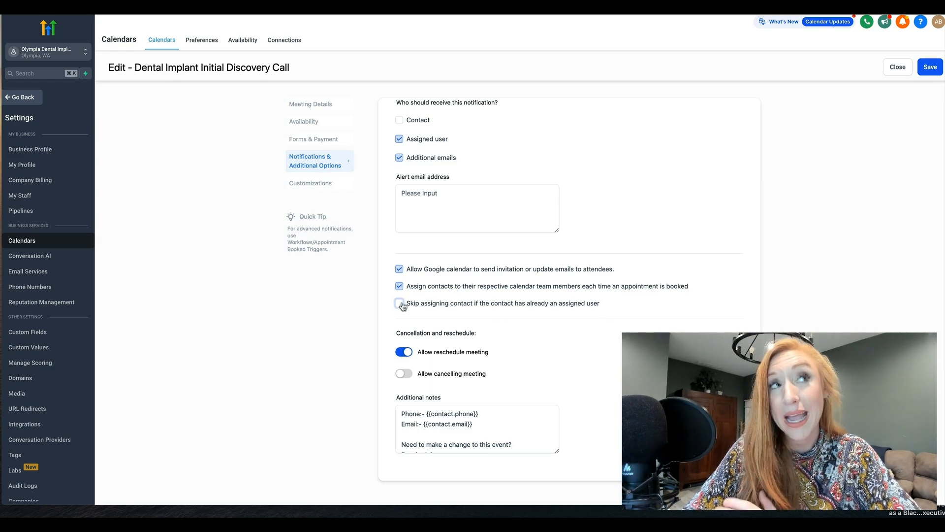
pyautogui.click(402, 305)
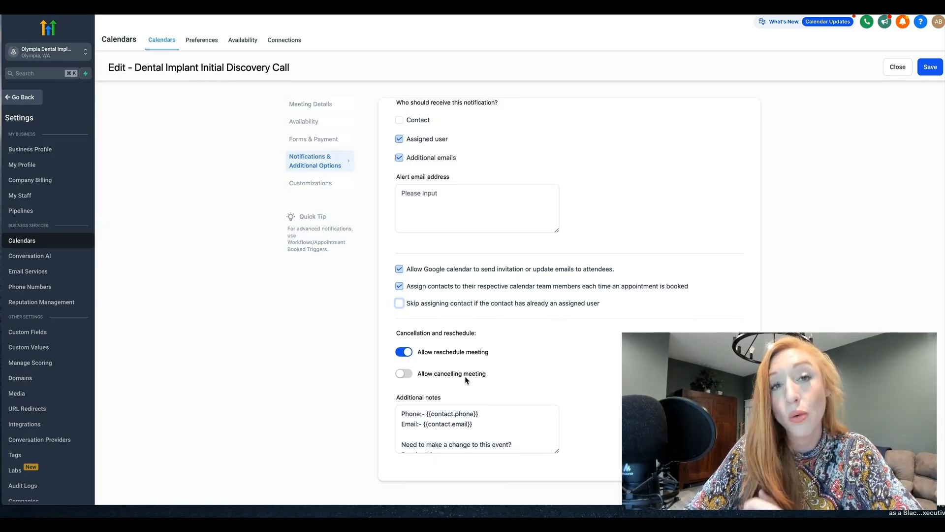
pyautogui.scroll(-2, 499, 412)
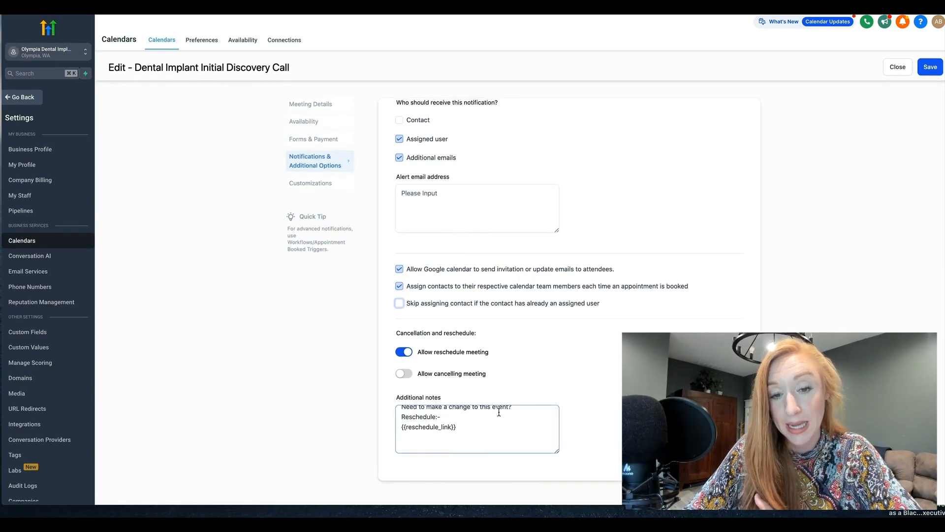
pyautogui.scroll(5, 499, 412)
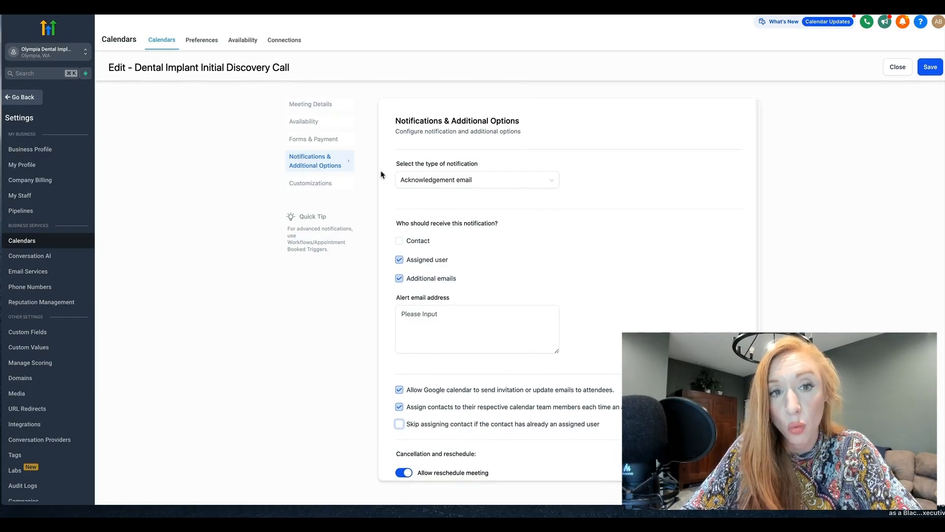
# Step: Examine the discovery call's cover image and widget style options, trying Classic before reselecting Neo
pyautogui.click(319, 187)
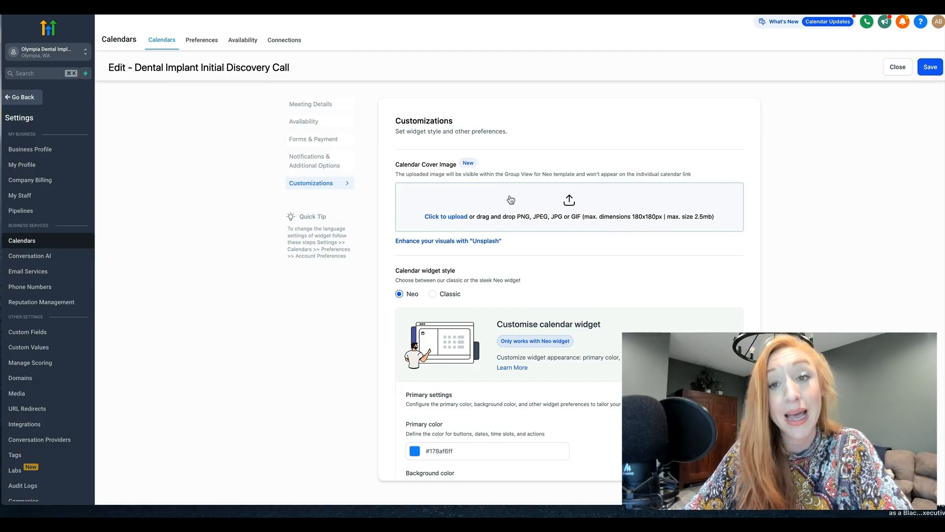
pyautogui.scroll(-1, 570, 210)
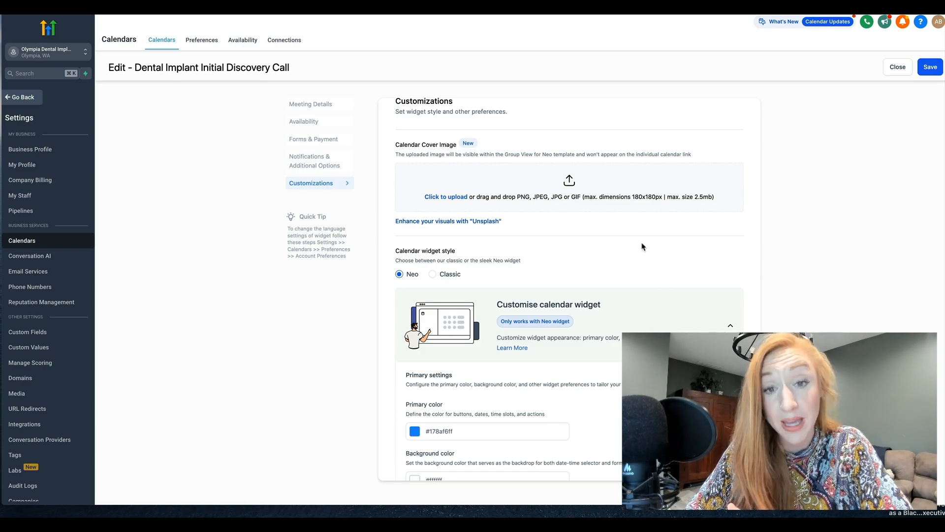
pyautogui.scroll(-1, 642, 246)
pyautogui.scroll(-4, 642, 246)
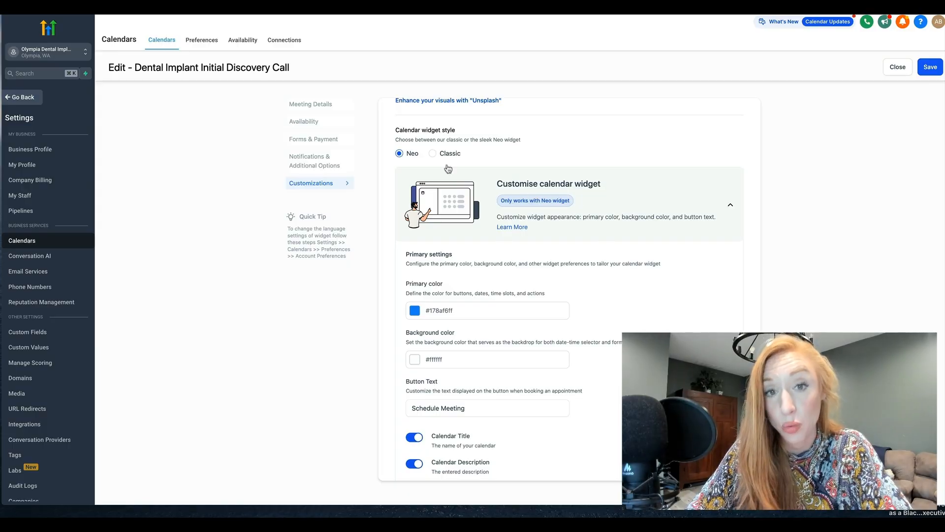
pyautogui.click(433, 154)
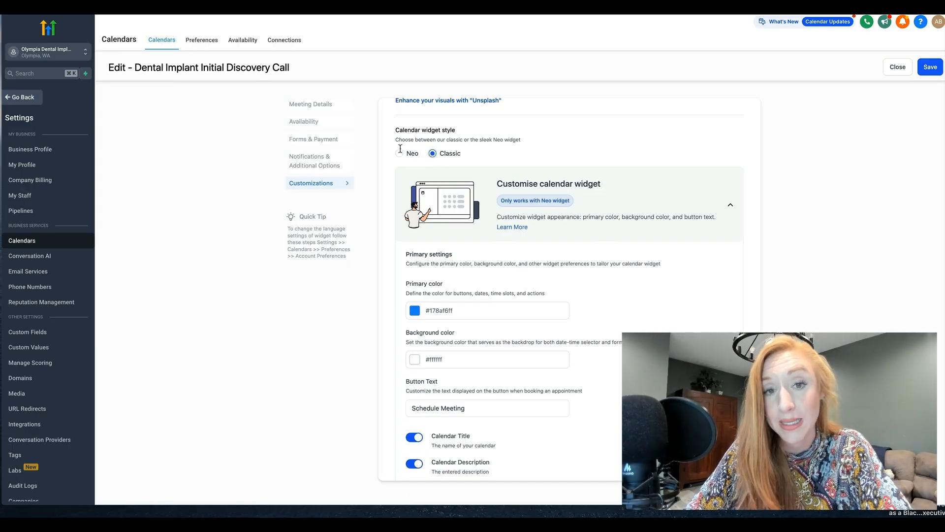
pyautogui.click(413, 152)
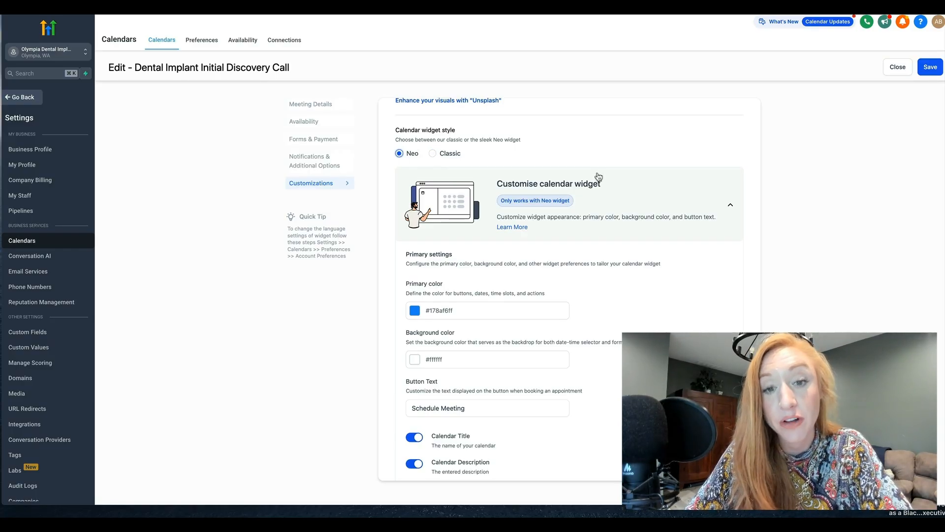
# Step: Examine the widget's primary color, background color and booking button text settings
pyautogui.scroll(-1, 593, 405)
pyautogui.scroll(-3, 593, 405)
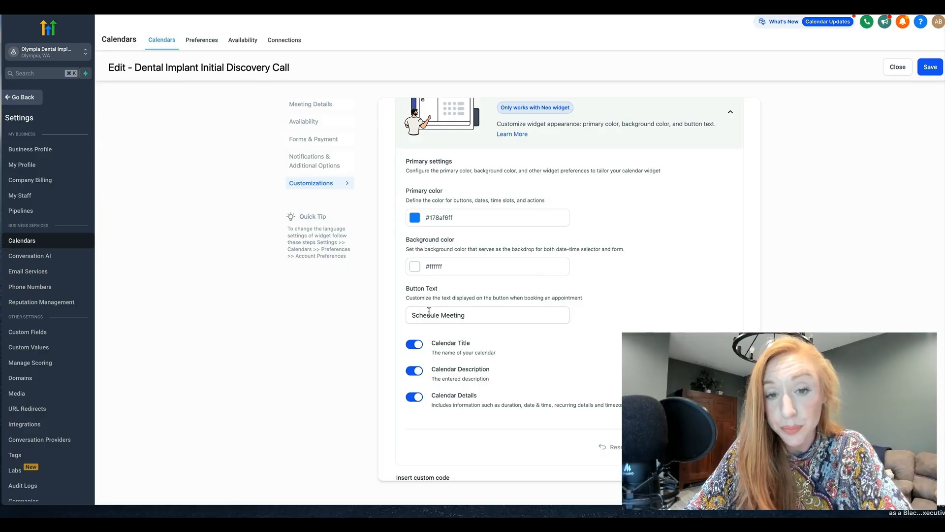
pyautogui.click(414, 314)
pyautogui.hotkey('shift', 'alt', 'Right')
pyautogui.hotkey('shift', 'alt', 'Right')
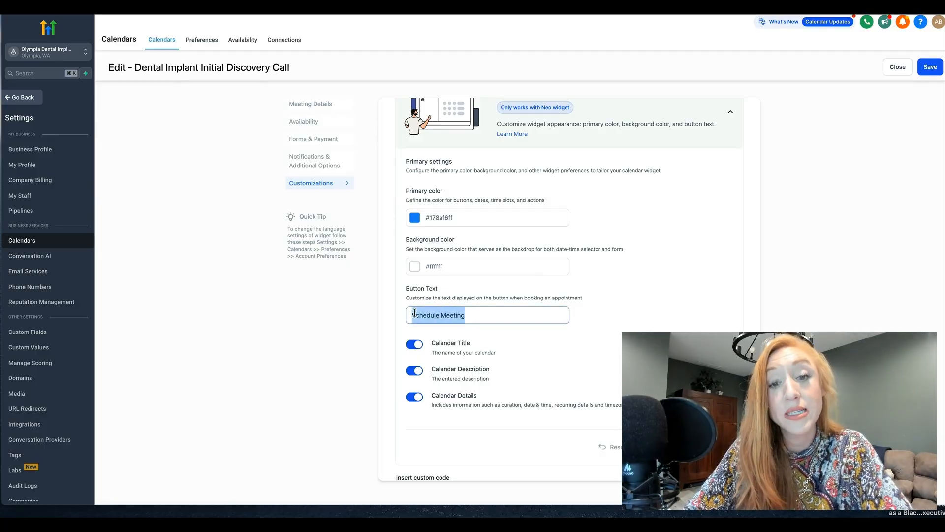
pyautogui.click(471, 310)
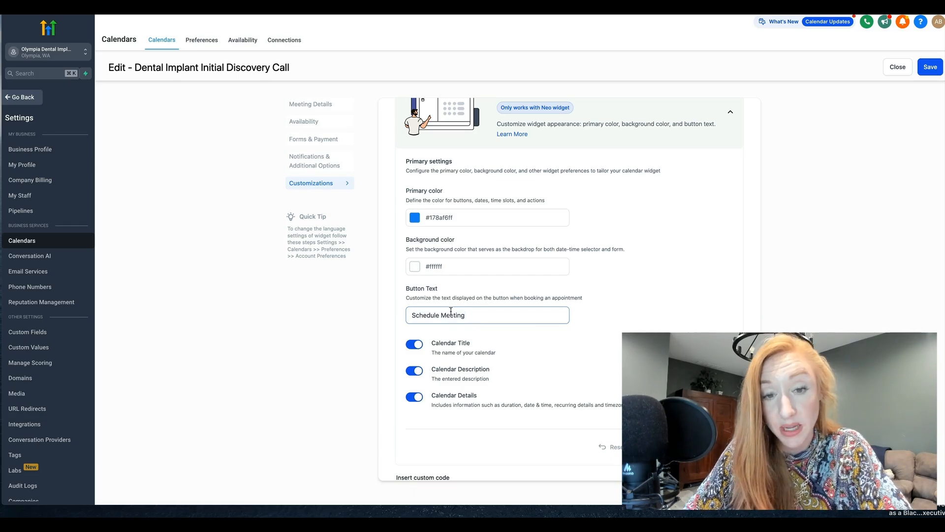
# Step: Try the calendar title, calendar description and staff selection toggles, returning each to its original setting
pyautogui.scroll(-2, 451, 311)
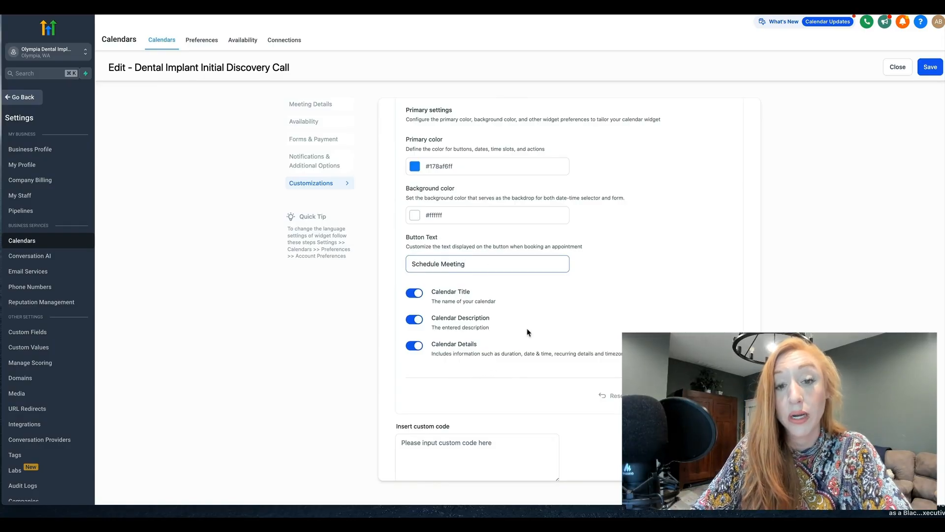
pyautogui.click(418, 296)
pyautogui.click(417, 297)
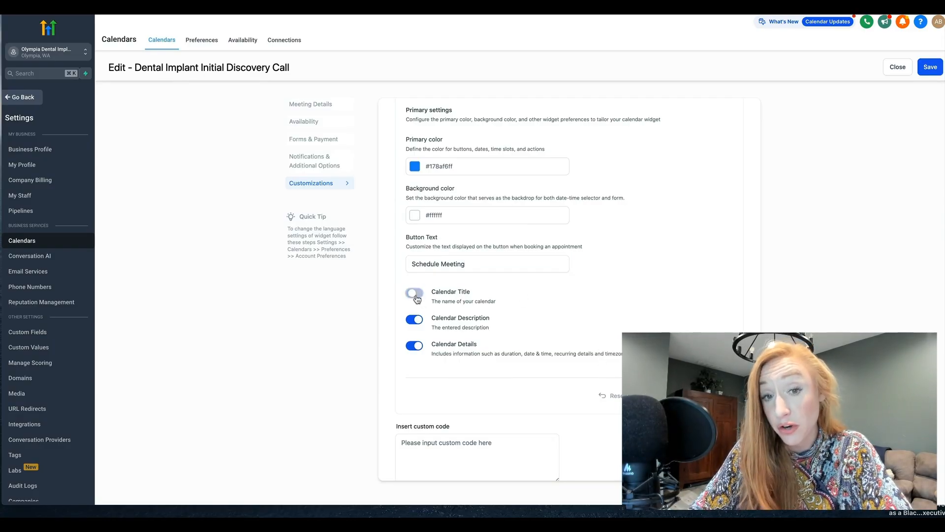
pyautogui.click(417, 320)
pyautogui.click(418, 320)
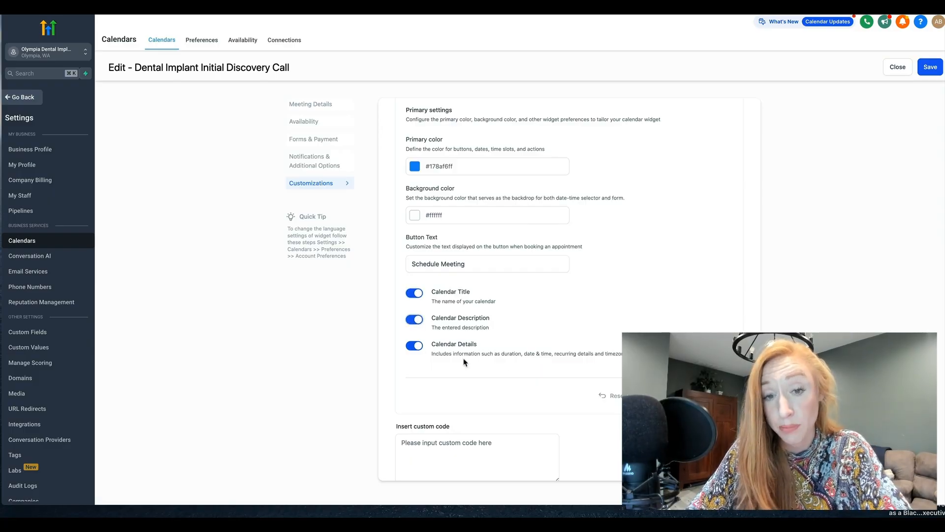
pyautogui.scroll(-2, 463, 362)
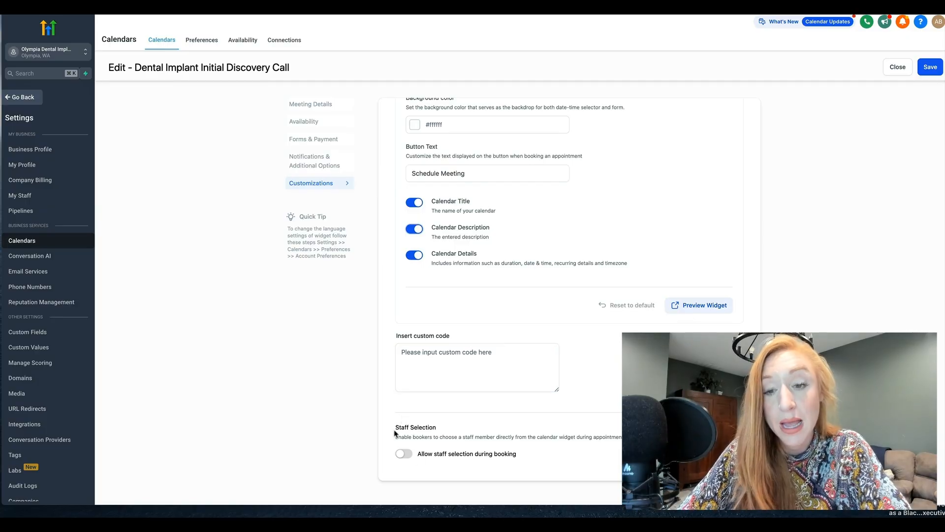
pyautogui.click(407, 453)
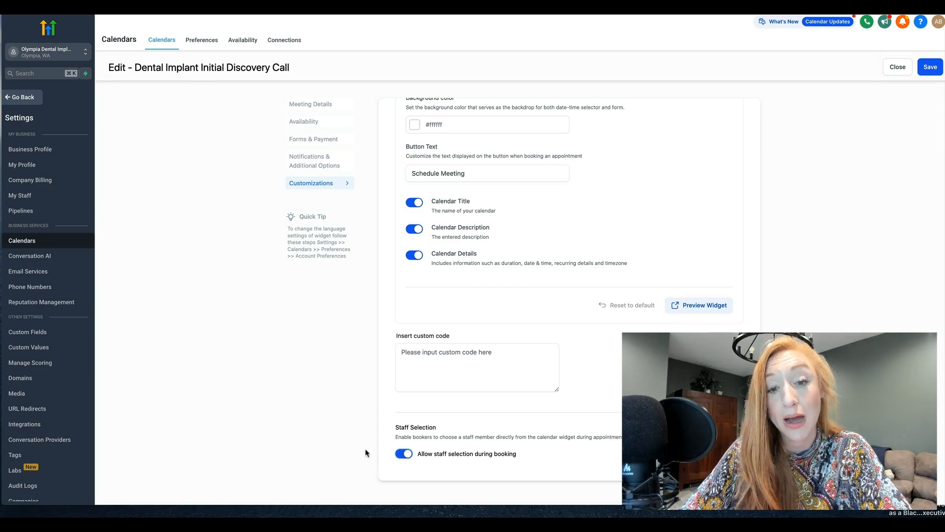
pyautogui.click(406, 454)
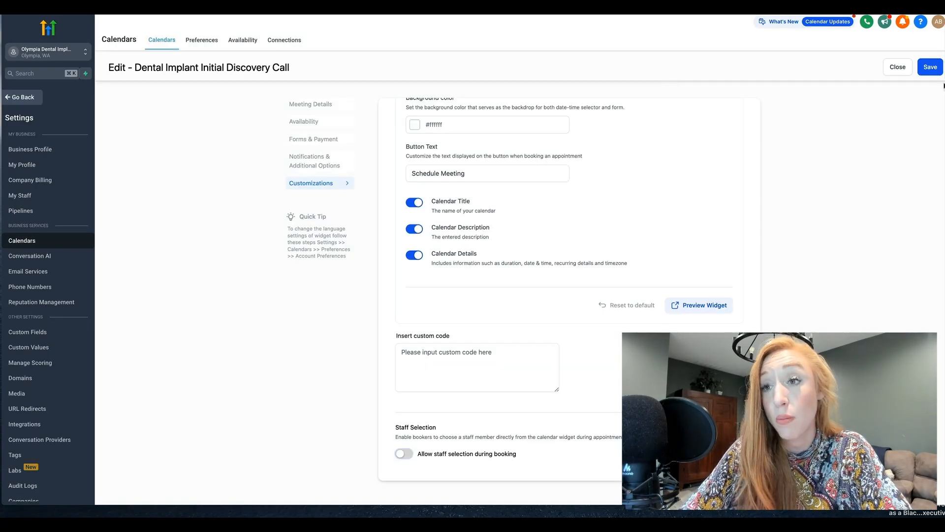
# Step: Save the Dental Implant Initial Discovery Call settings and activate that calendar
pyautogui.click(925, 67)
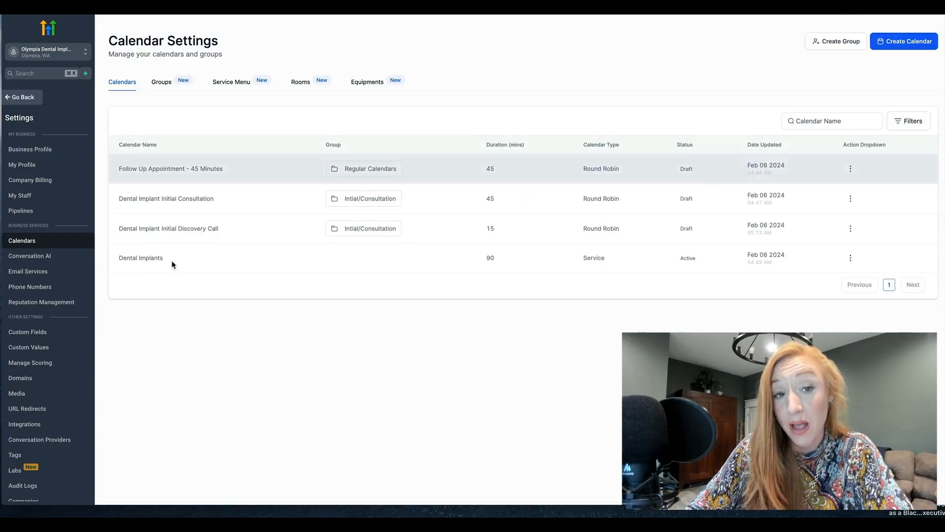
pyautogui.moveTo(119, 229); pyautogui.dragTo(238, 228)
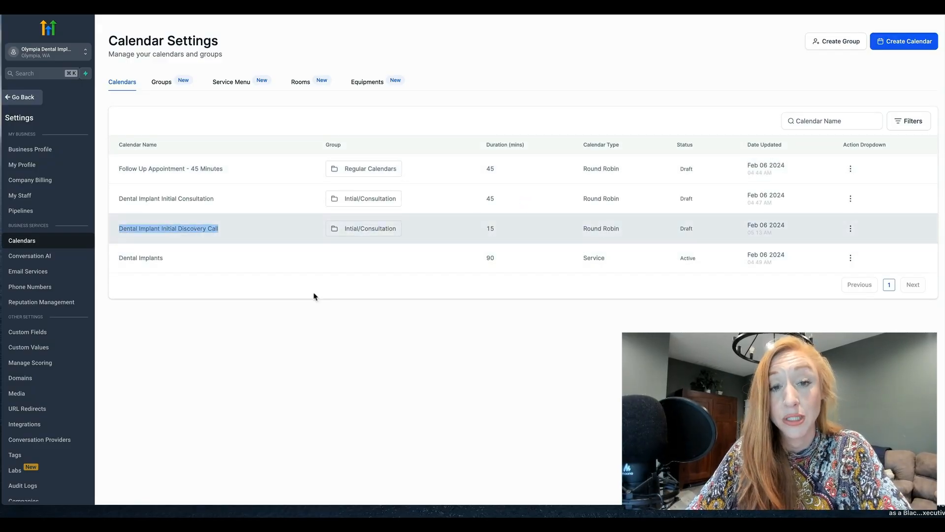
pyautogui.click(432, 392)
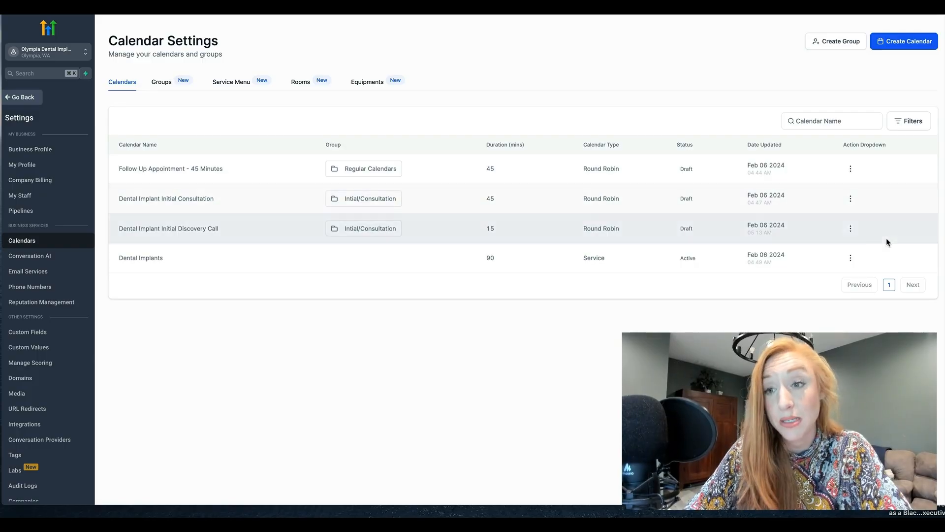
pyautogui.click(851, 228)
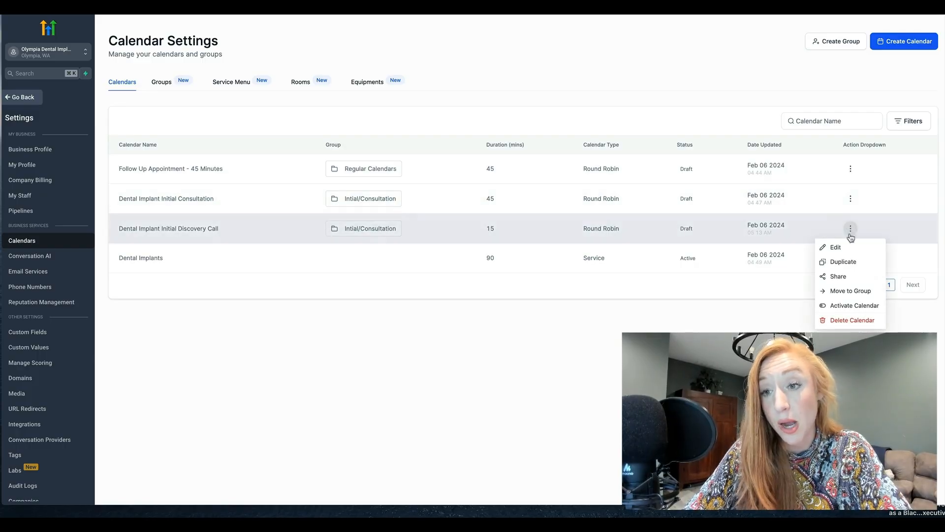
pyautogui.click(844, 305)
pyautogui.click(617, 293)
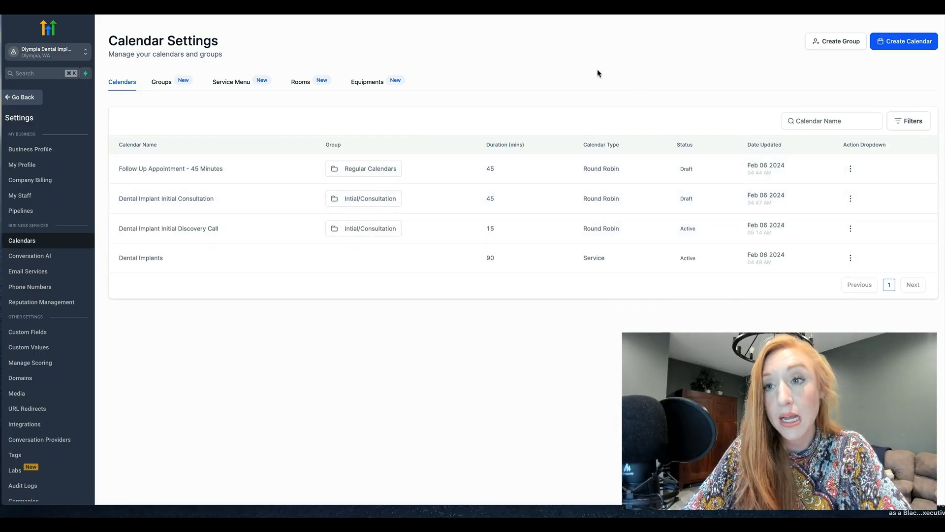
# Step: Start creating a new calendar
pyautogui.click(909, 40)
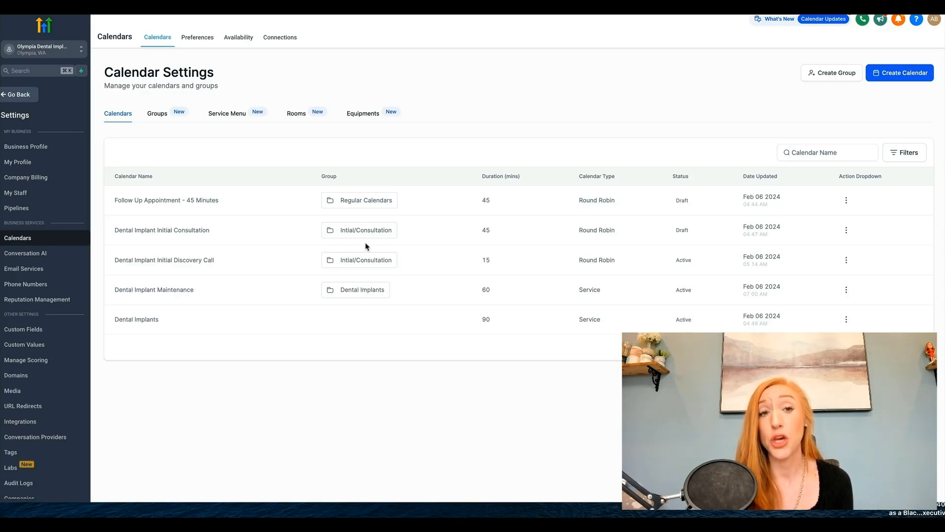
# Step: Review the existing service menus and calendar groups
pyautogui.click(232, 115)
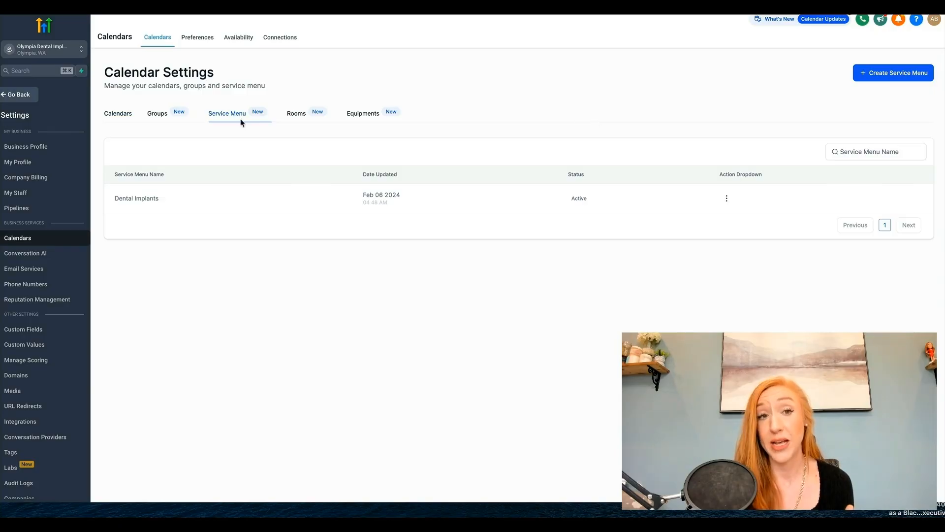
pyautogui.click(159, 116)
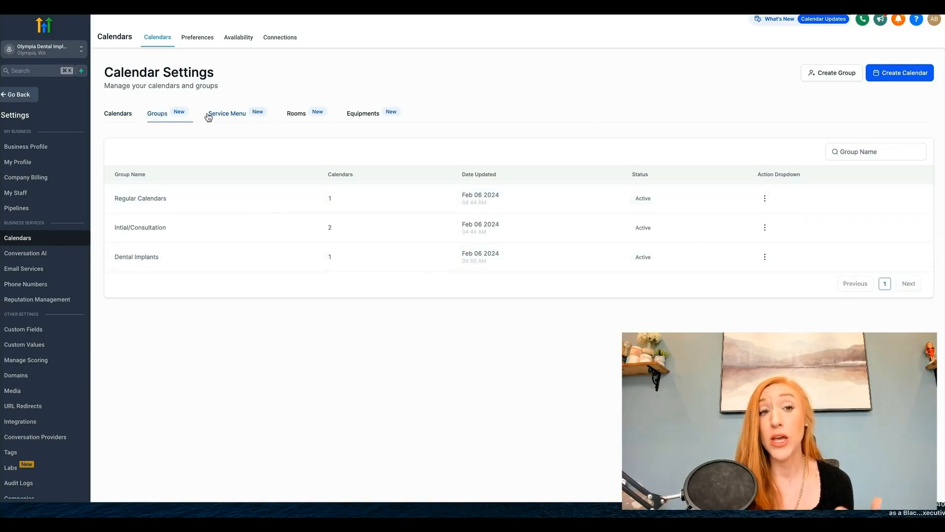
pyautogui.click(228, 117)
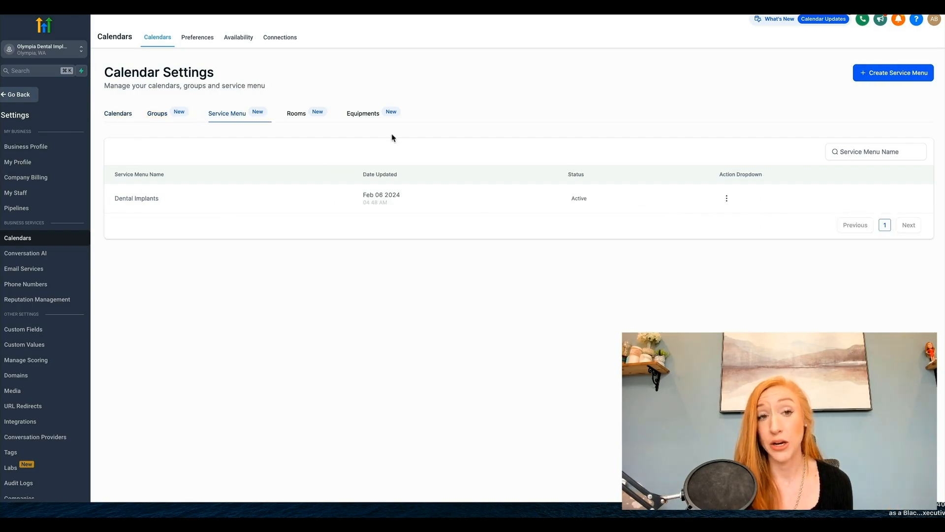
# Step: Create a new service menu named "Dental Implant Maintenance"
pyautogui.click(893, 74)
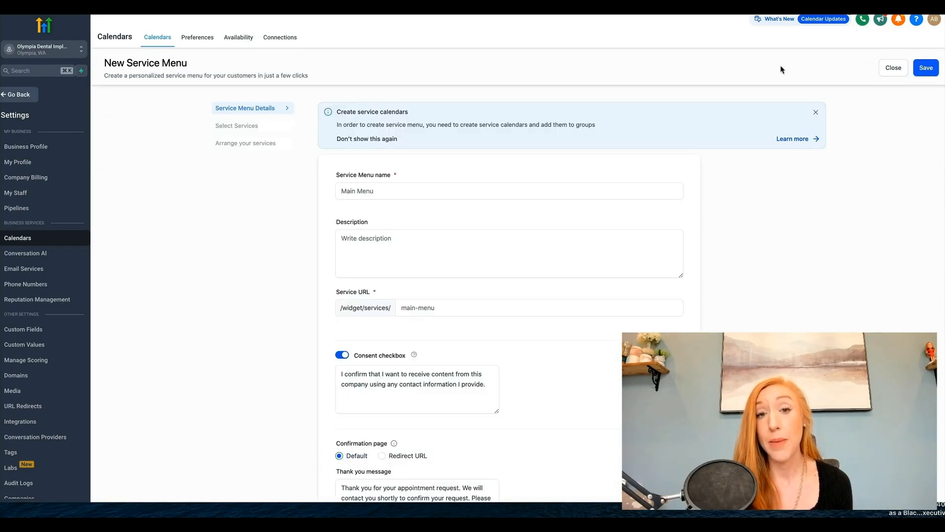
pyautogui.click(458, 192)
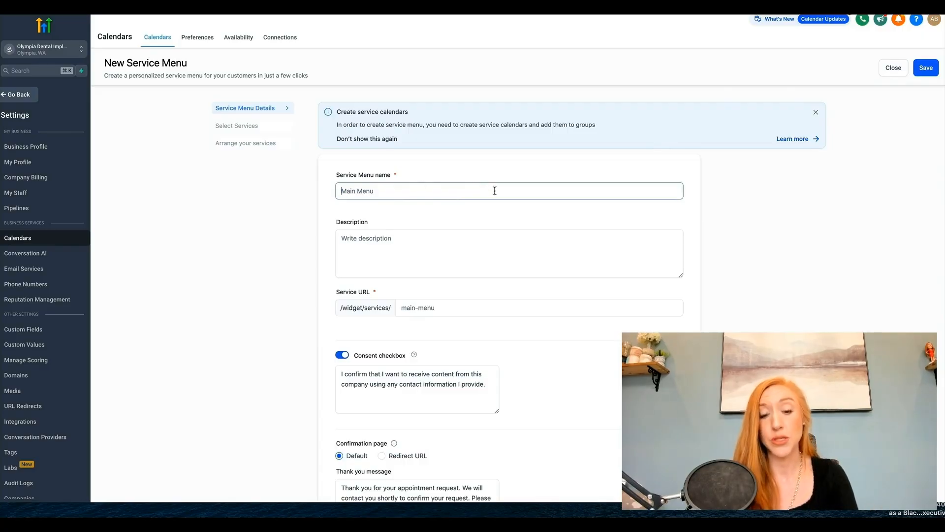
pyautogui.write('Dental Implant Maintenance')
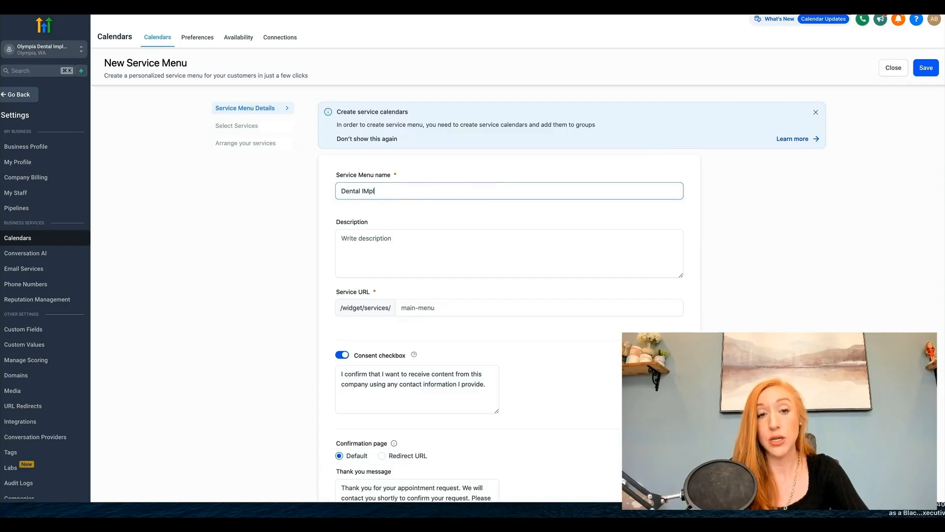
# Step: Enter "Maintenance Services for Your Dental Implants" as the service menu's description
pyautogui.click(398, 252)
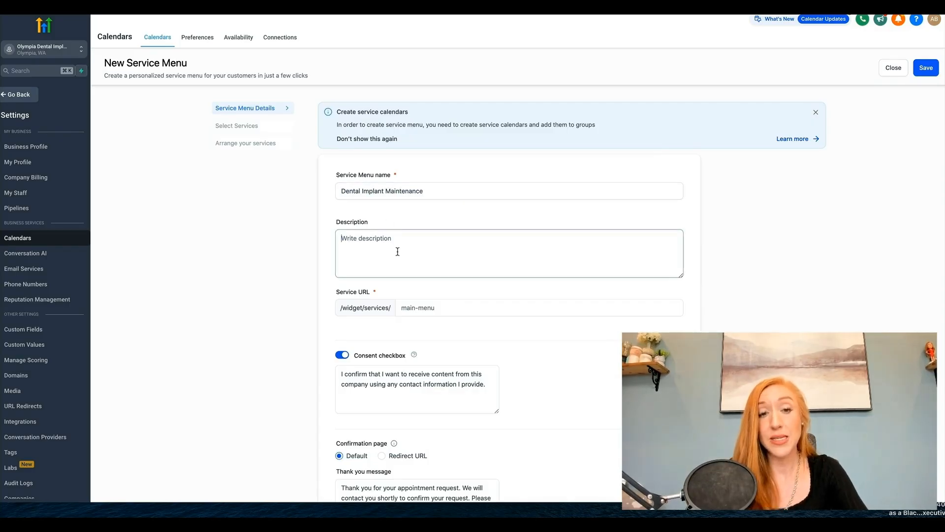
pyautogui.write('Maintenanc')
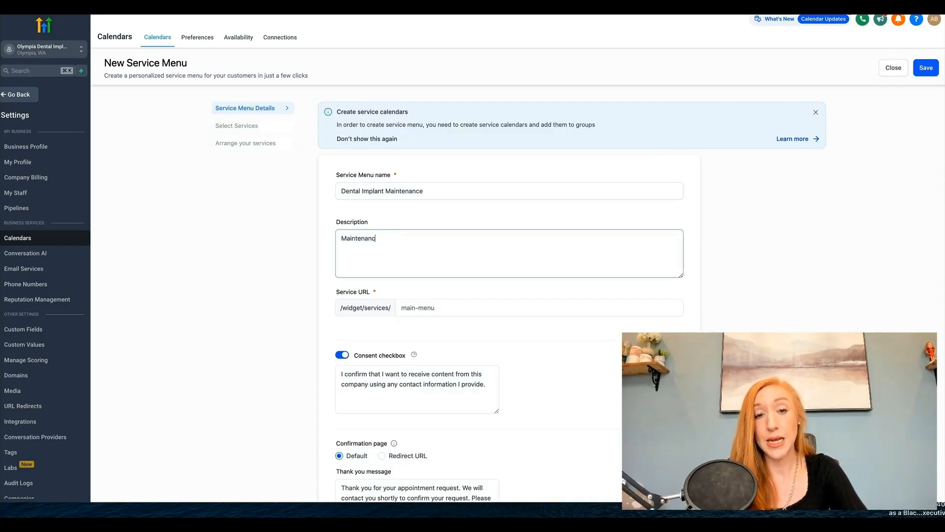
pyautogui.write('e Services for Y')
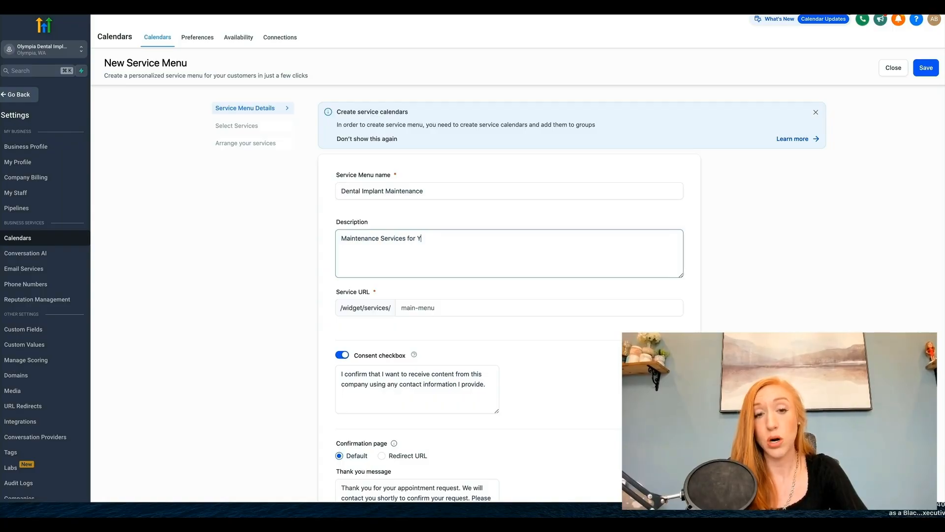
pyautogui.write('our Dental Implants')
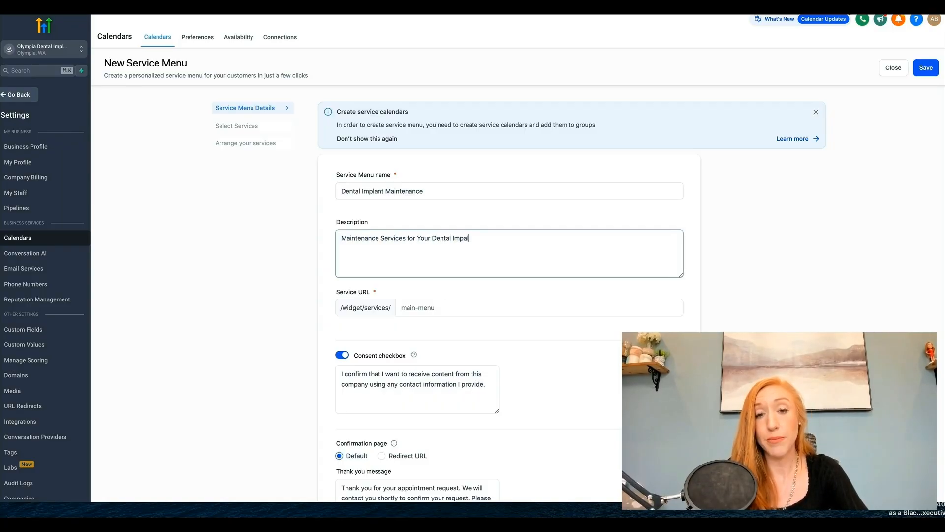
# Step: Set the service menu's URL slug to "dental-implant-maintenance"
pyautogui.click(416, 304)
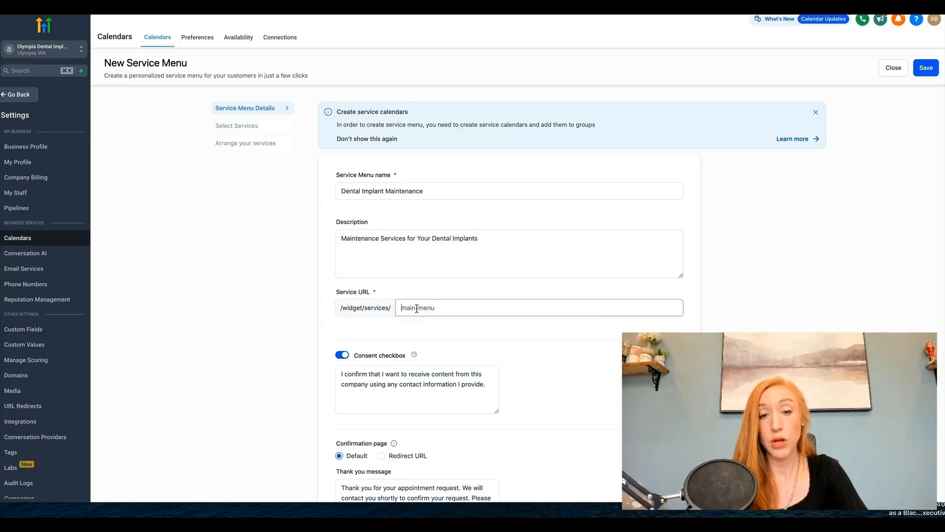
pyautogui.write('dental-i')
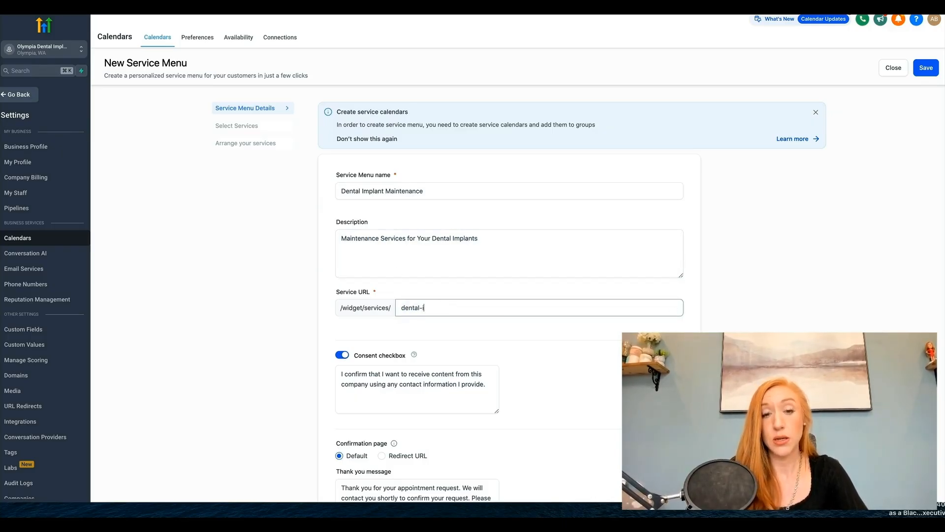
pyautogui.write('mplant-maintenance')
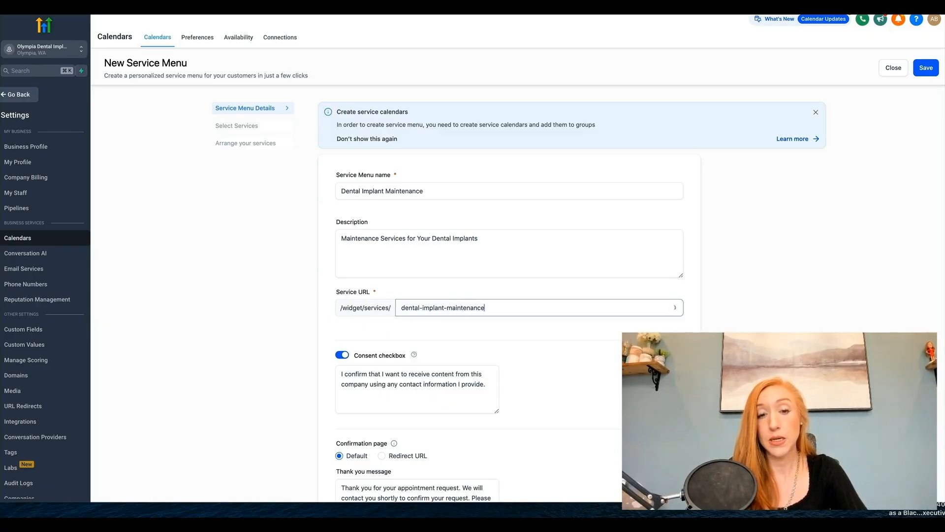
# Step: Examine the service menu's consent checkbox, confirmation page and thank you message settings
pyautogui.click(436, 385)
pyautogui.scroll(-1, 437, 367)
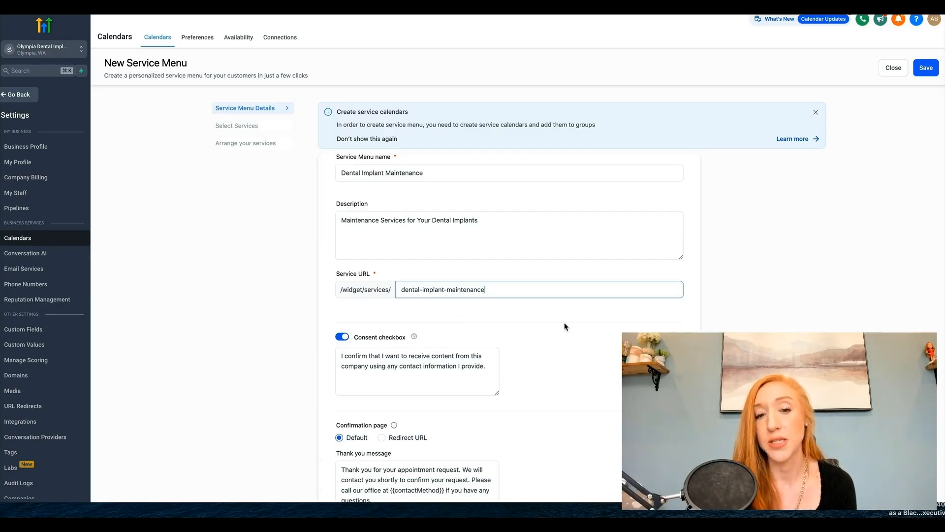
pyautogui.scroll(-3, 565, 326)
pyautogui.scroll(-1, 565, 326)
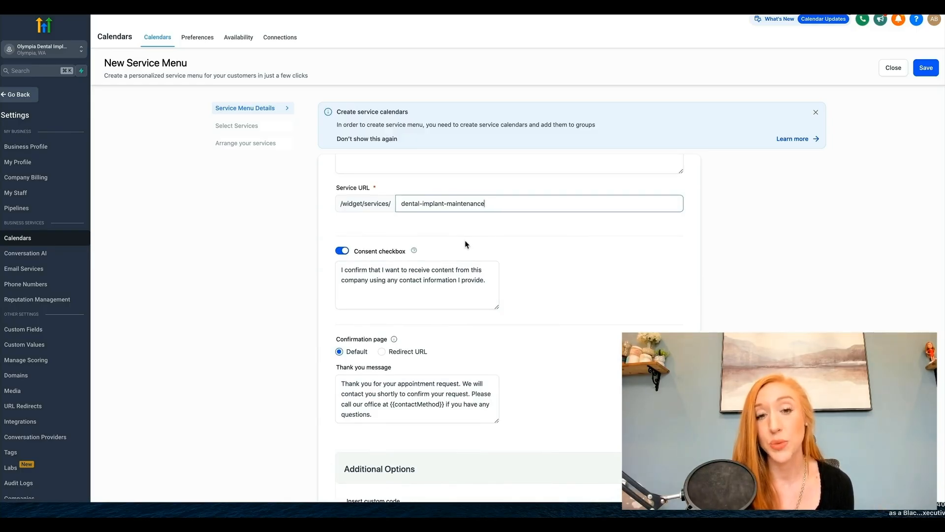
# Step: Try the redirect URL option for the confirmation page, restore the default thank you message, and look over the custom code option
pyautogui.scroll(-2, 467, 244)
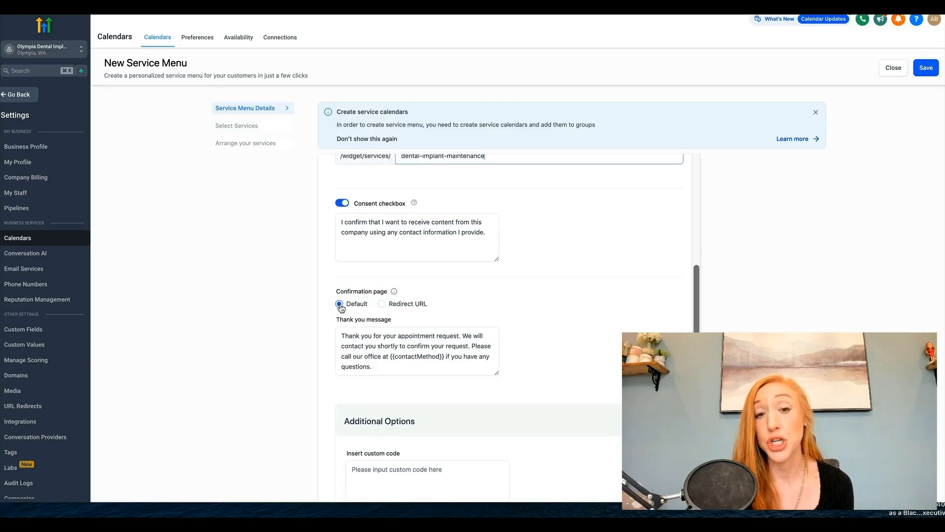
pyautogui.click(338, 353)
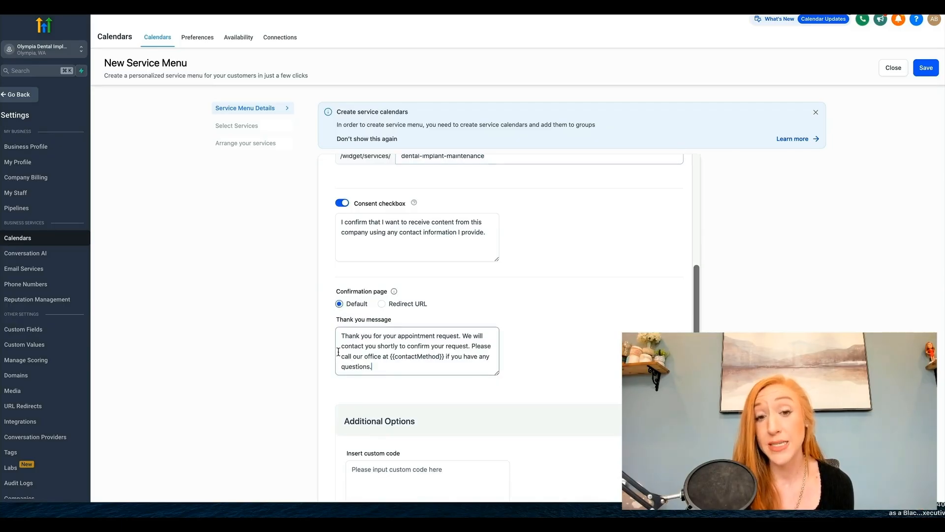
pyautogui.click(382, 304)
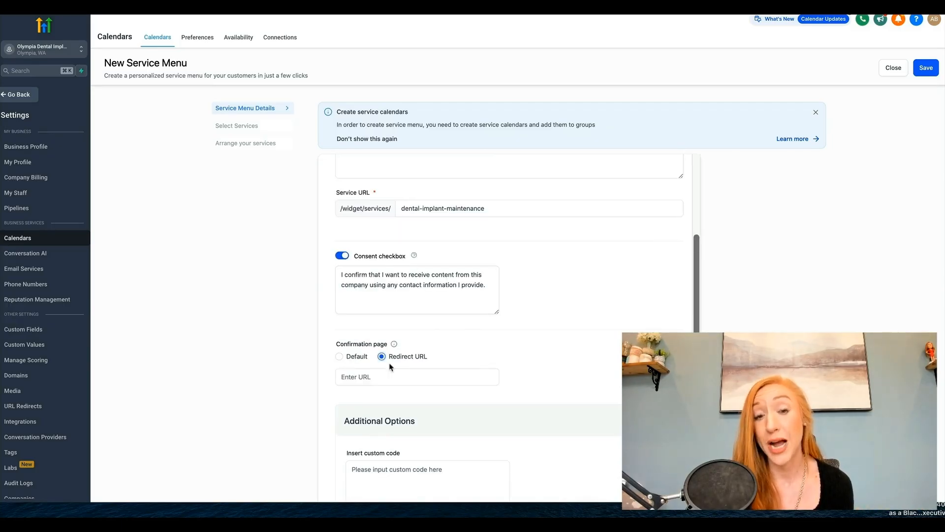
pyautogui.scroll(-1, 418, 328)
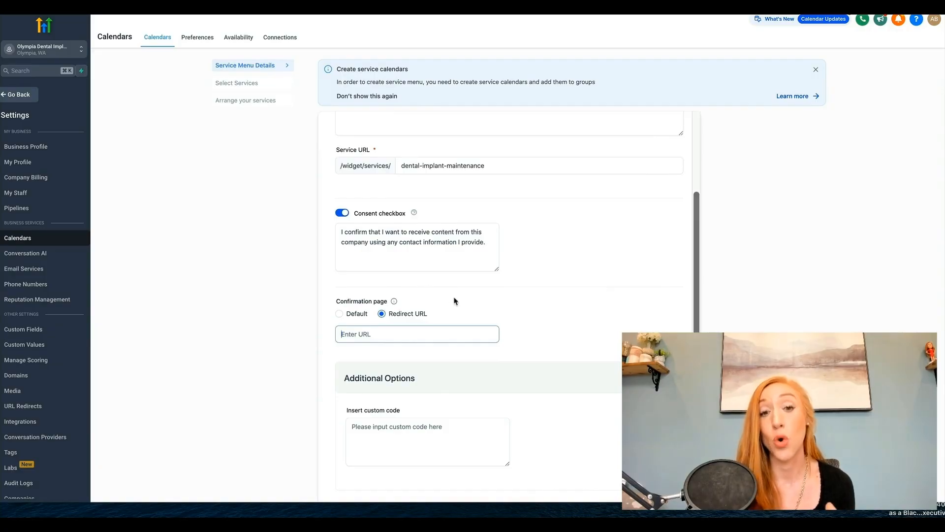
pyautogui.click(351, 315)
pyautogui.scroll(-2, 482, 324)
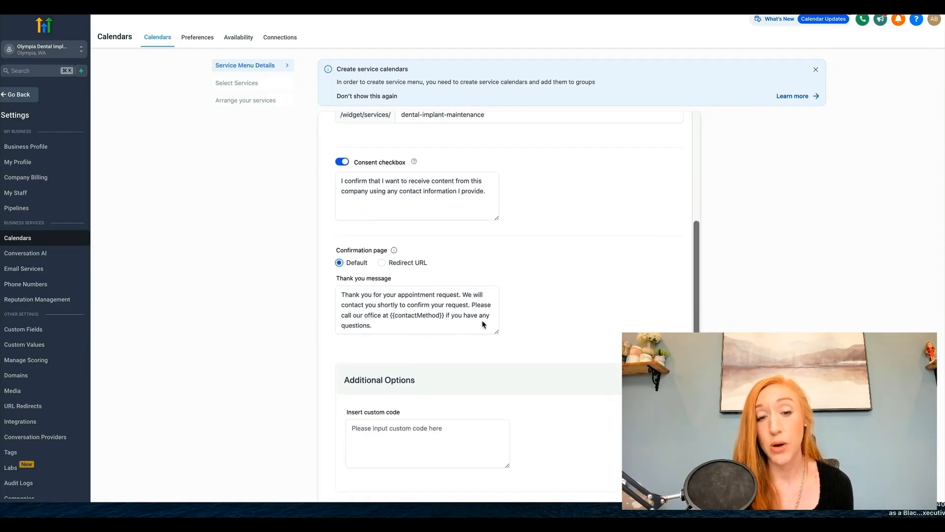
pyautogui.click(401, 435)
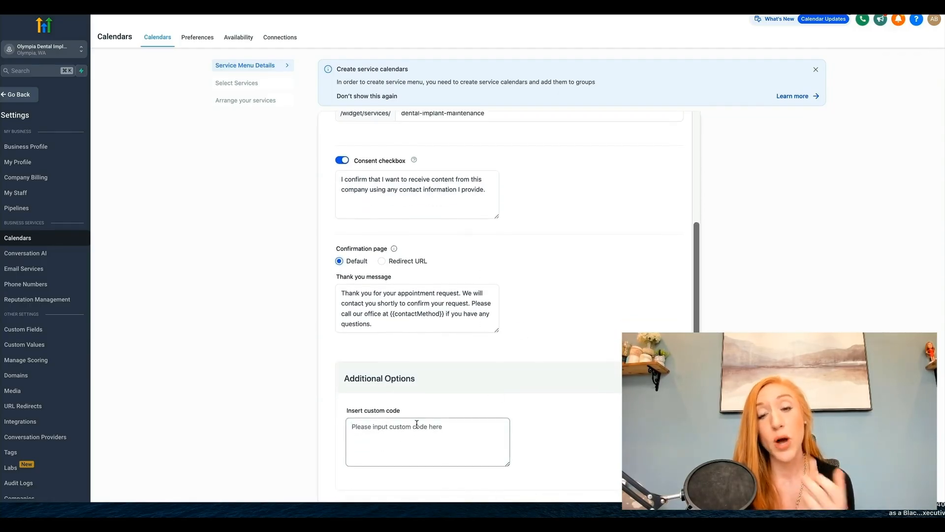
pyautogui.scroll(3, 417, 422)
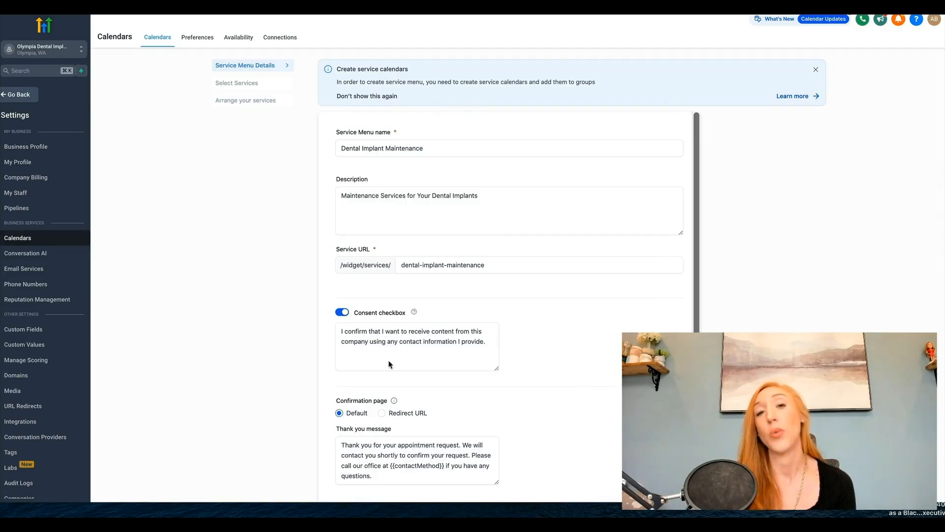
# Step: Add all available groups and calendars to the service menu and expand the Dental Implants group
pyautogui.click(248, 83)
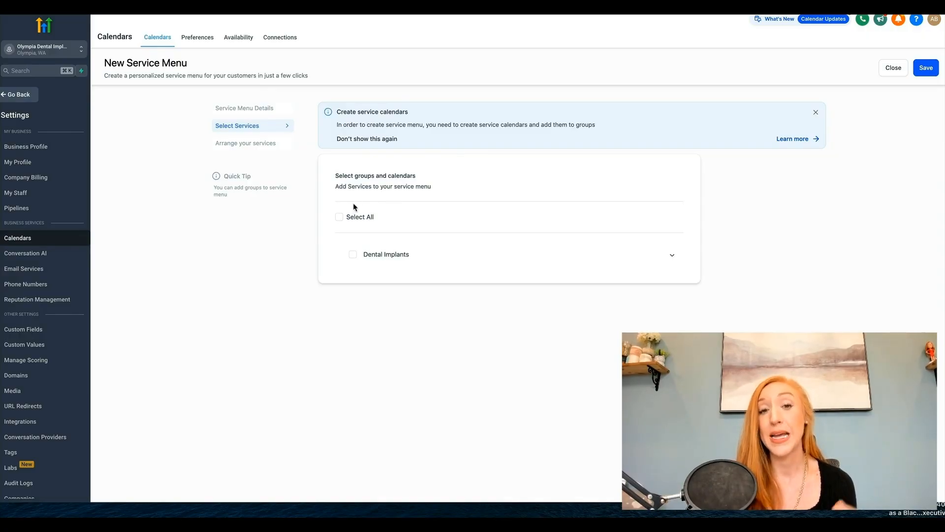
pyautogui.click(339, 220)
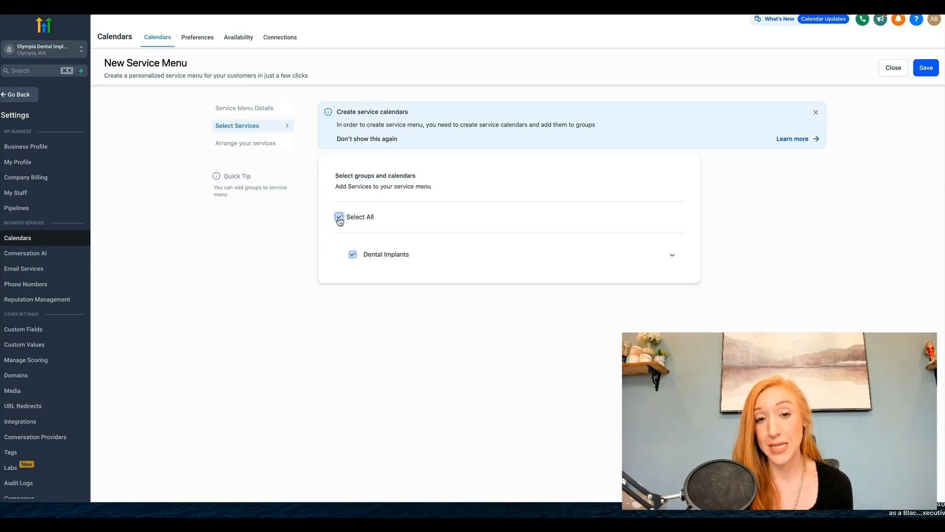
pyautogui.click(442, 260)
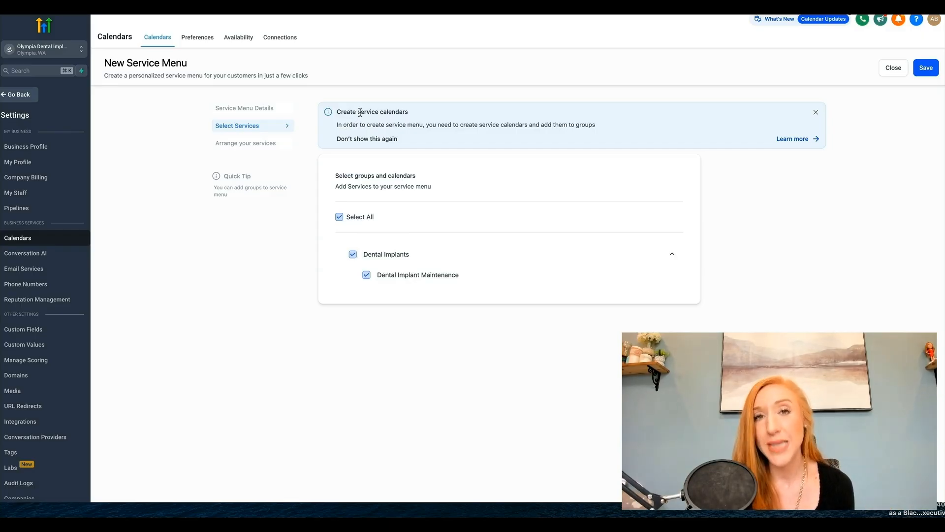
# Step: Check the order of services in the new service menu and save the menu
pyautogui.click(273, 144)
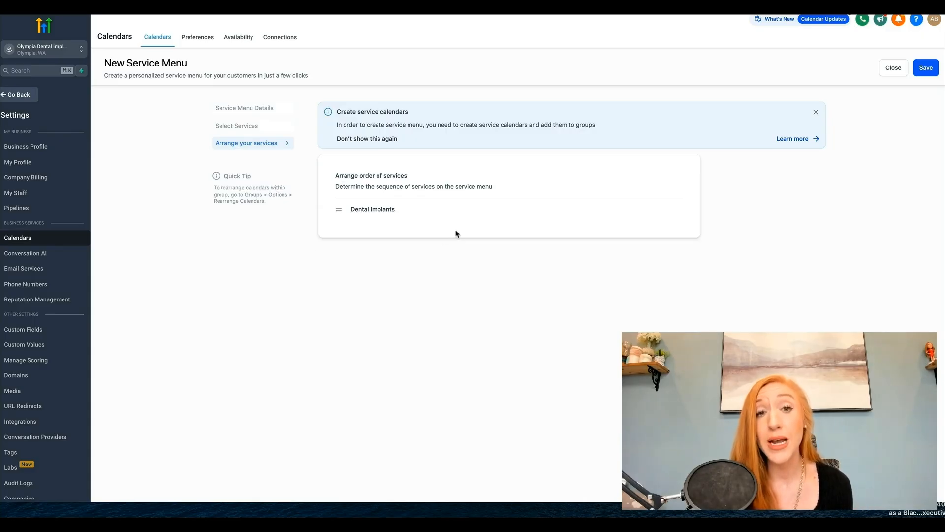
pyautogui.moveTo(339, 210)
pyautogui.mouseDown()
pyautogui.moveTo(339, 229)
pyautogui.moveTo(338, 196)
pyautogui.moveTo(338, 208)
pyautogui.mouseUp()
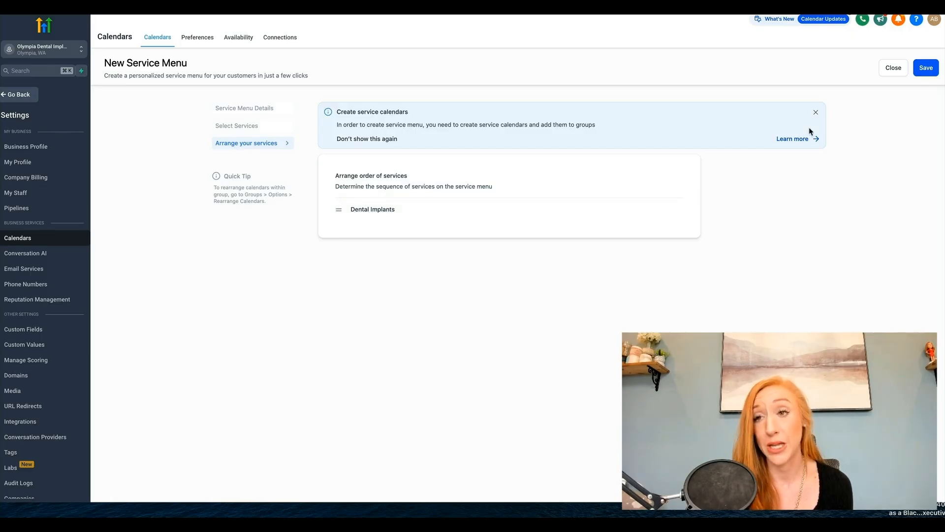
pyautogui.click(918, 67)
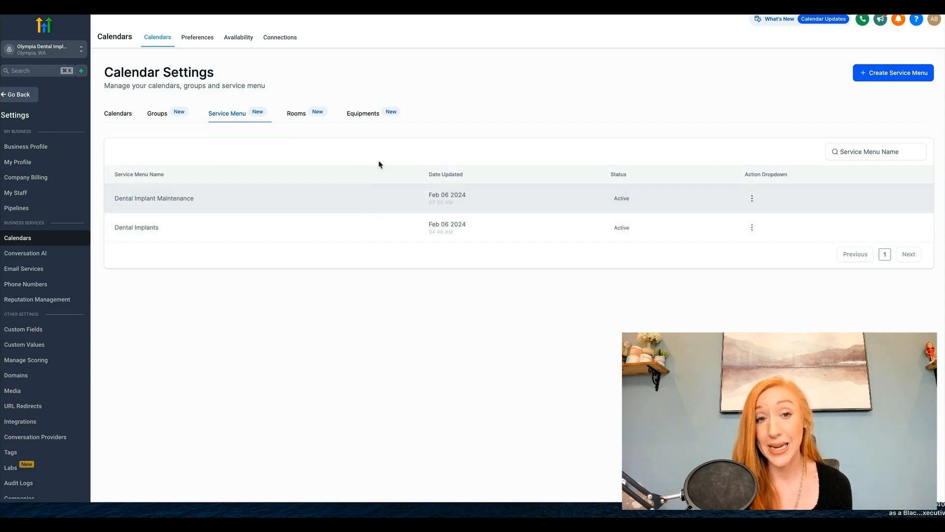
# Step: Review the name, description, capacity and associated calendar of the Surgical Room 1 room without changing anything
pyautogui.click(296, 114)
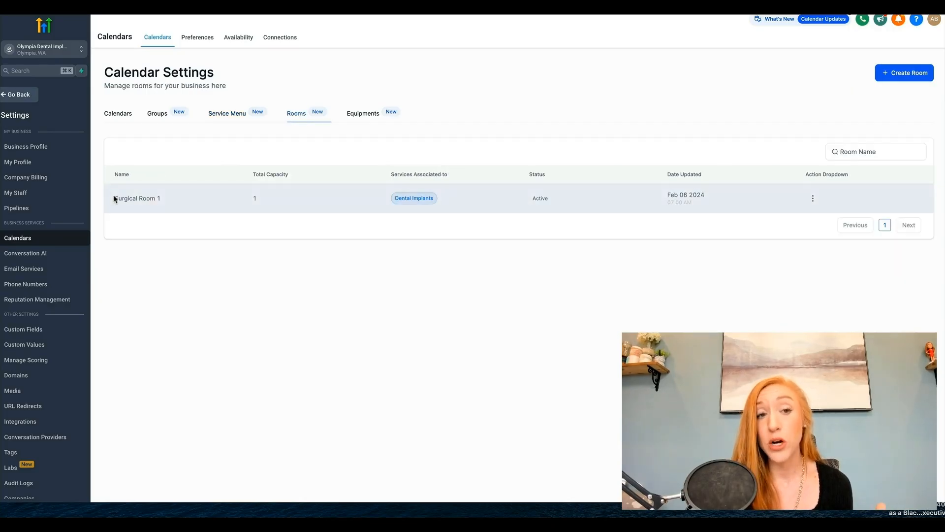
pyautogui.moveTo(112, 197); pyautogui.dragTo(174, 203)
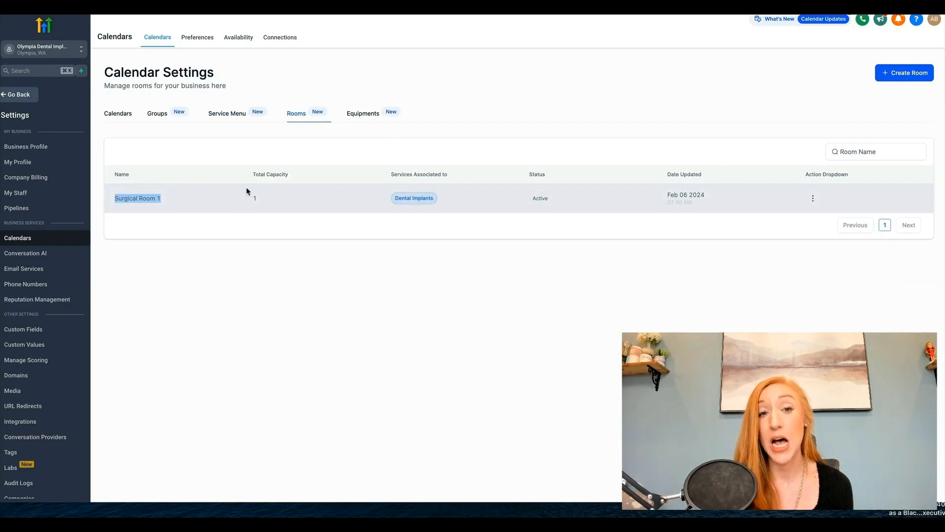
pyautogui.moveTo(260, 208); pyautogui.dragTo(242, 202)
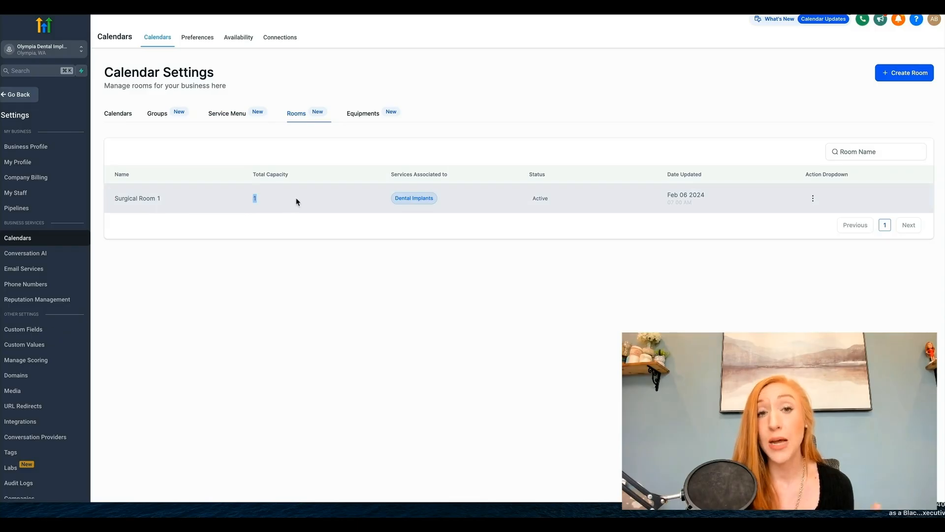
pyautogui.click(813, 198)
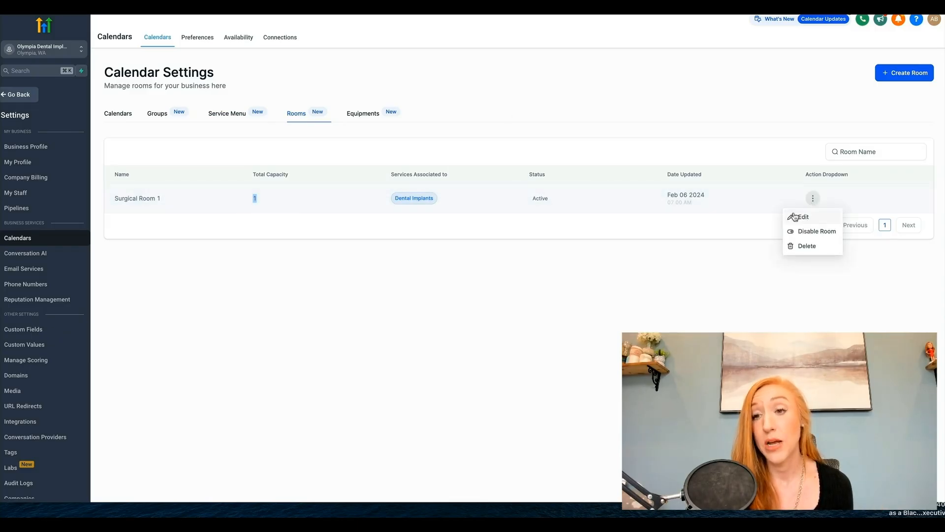
pyautogui.click(795, 213)
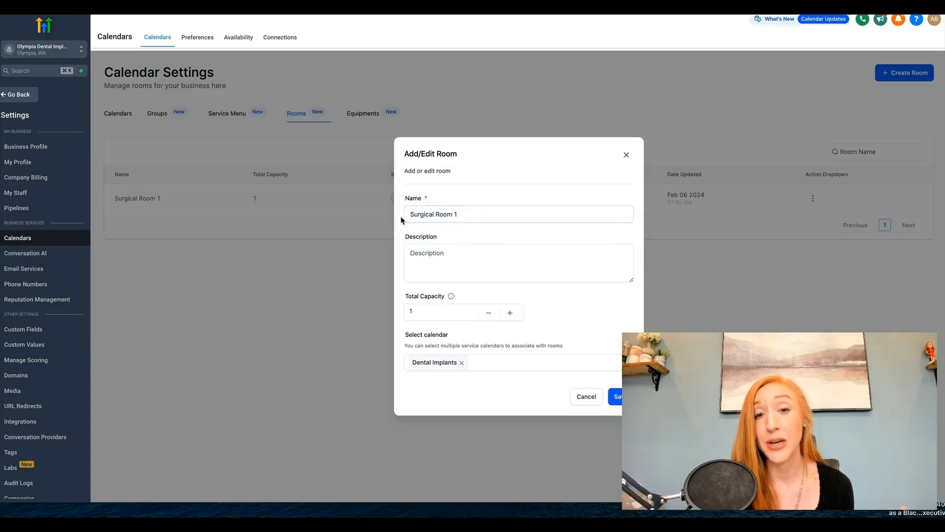
pyautogui.click(480, 264)
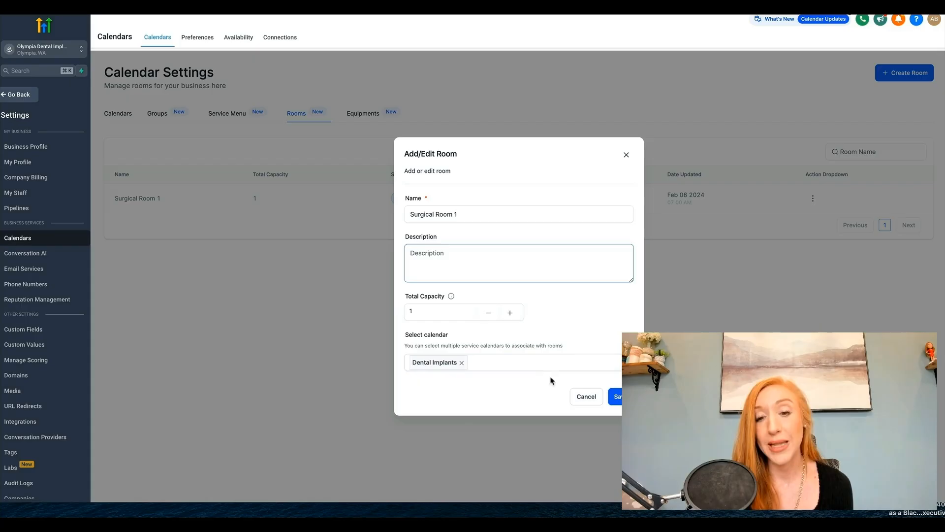
pyautogui.click(579, 397)
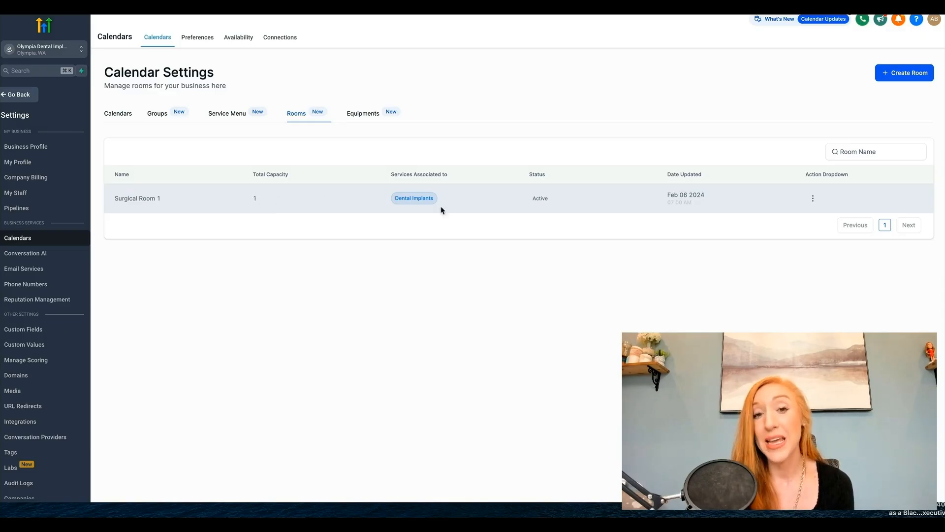
# Step: Review the Dental Implant Tools equipment's name, description, quantities and associated calendar, and save the equipment
pyautogui.click(364, 115)
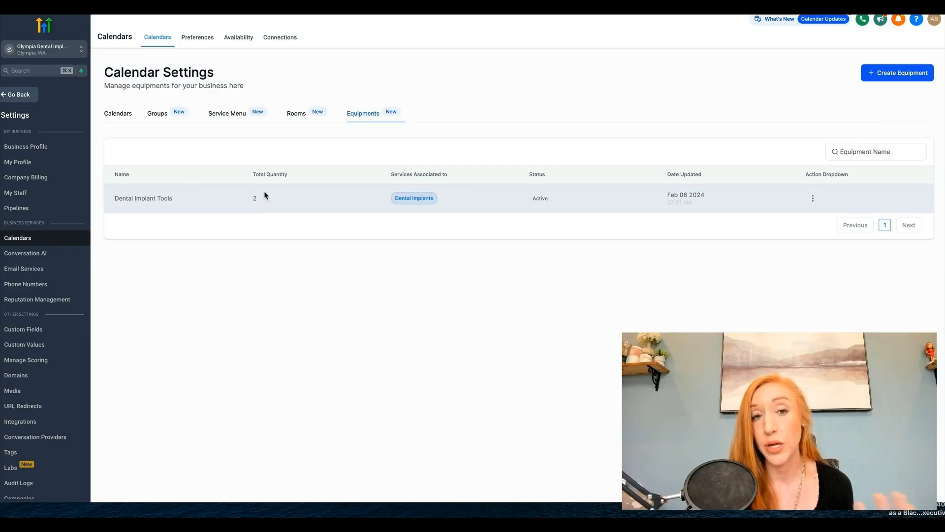
pyautogui.click(813, 197)
pyautogui.click(798, 216)
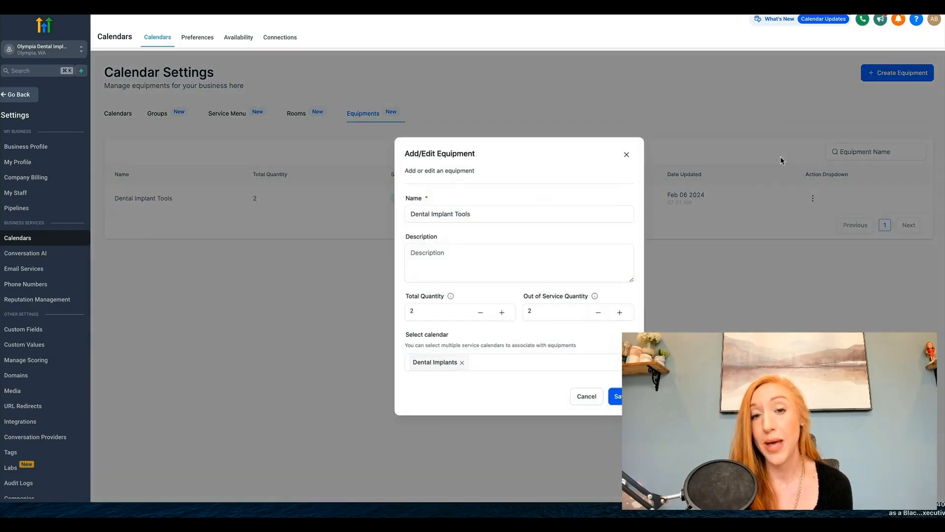
pyautogui.click(492, 213)
pyautogui.click(439, 273)
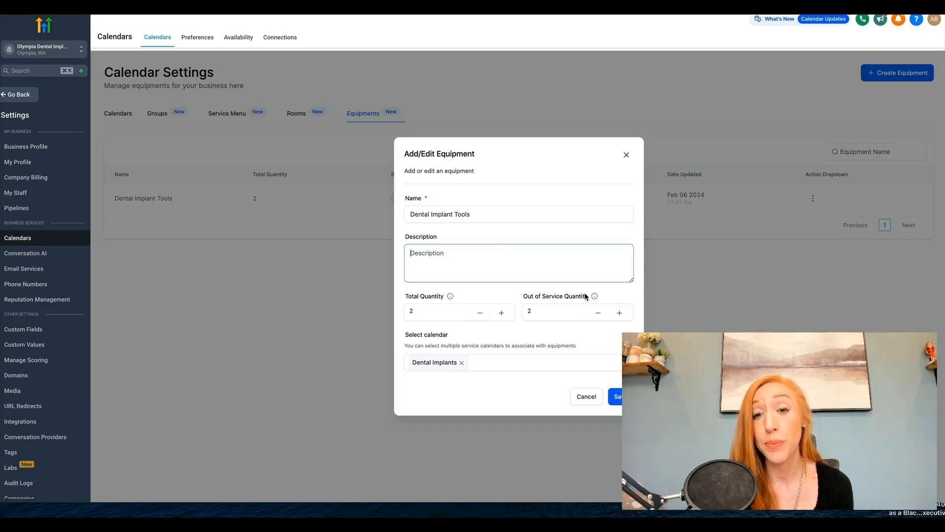
pyautogui.moveTo(594, 296)
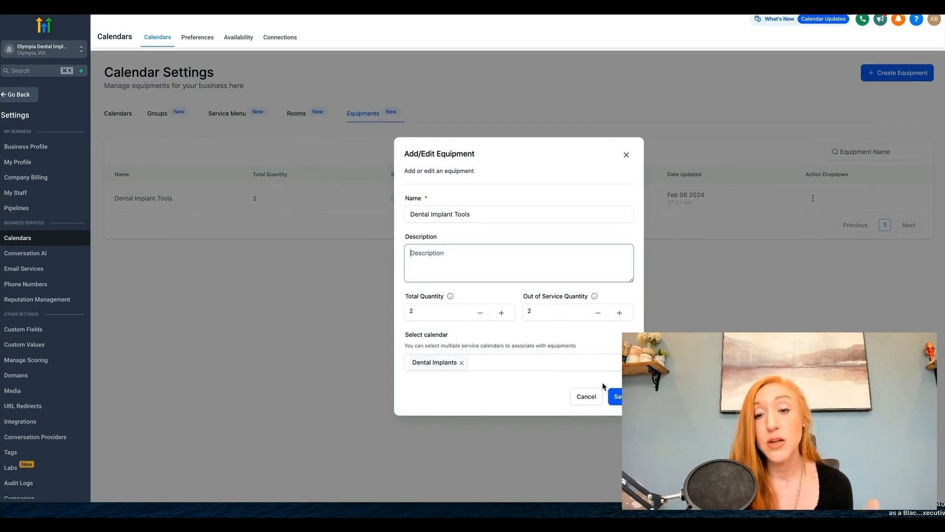
pyautogui.click(615, 396)
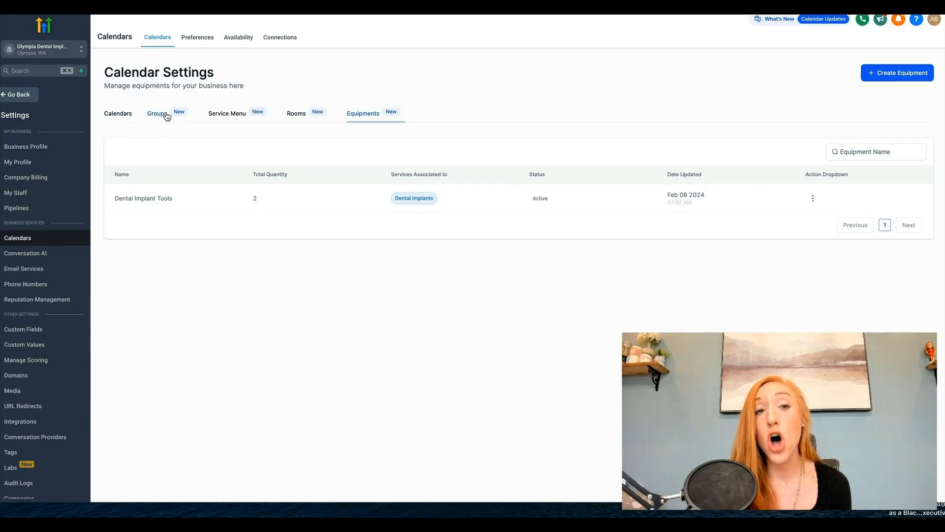
# Step: Move the unassigned Dental Implants calendar to the Dental Implants group, accepting that its legacy link stops working
pyautogui.click(127, 114)
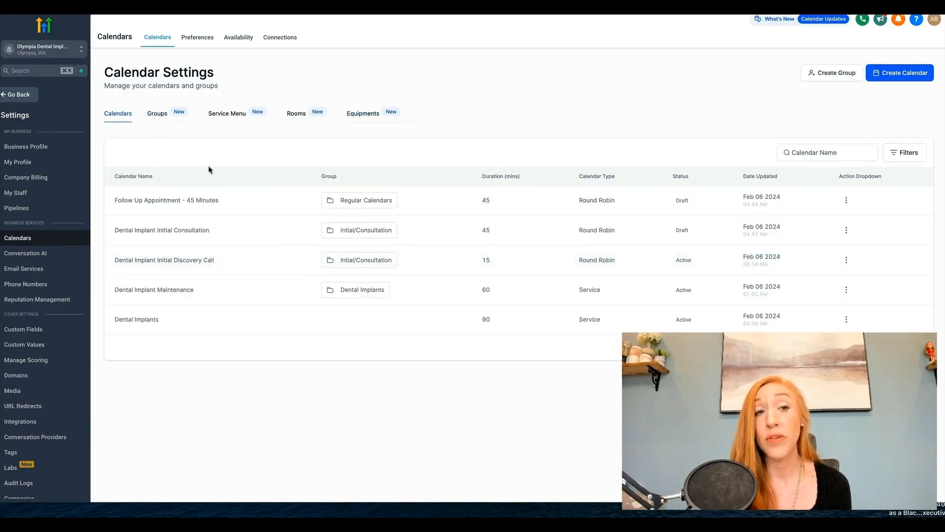
pyautogui.click(156, 115)
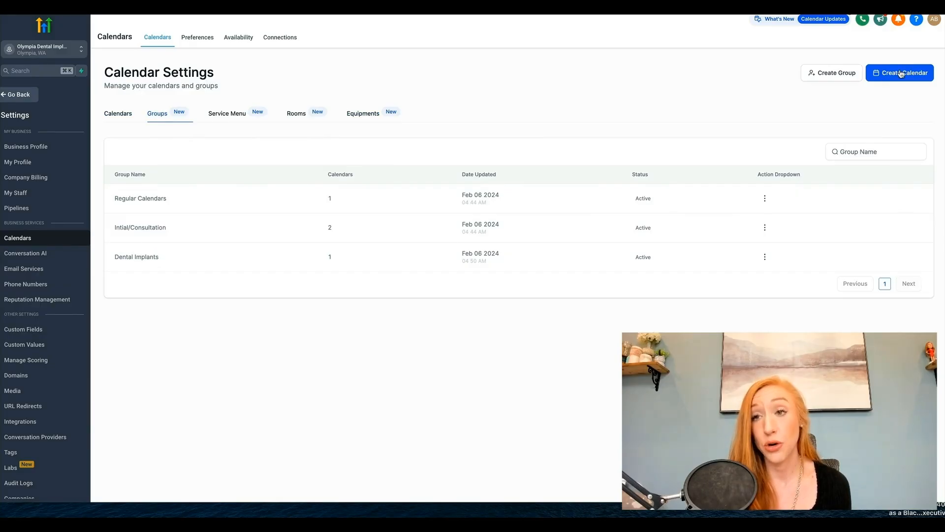
pyautogui.click(120, 114)
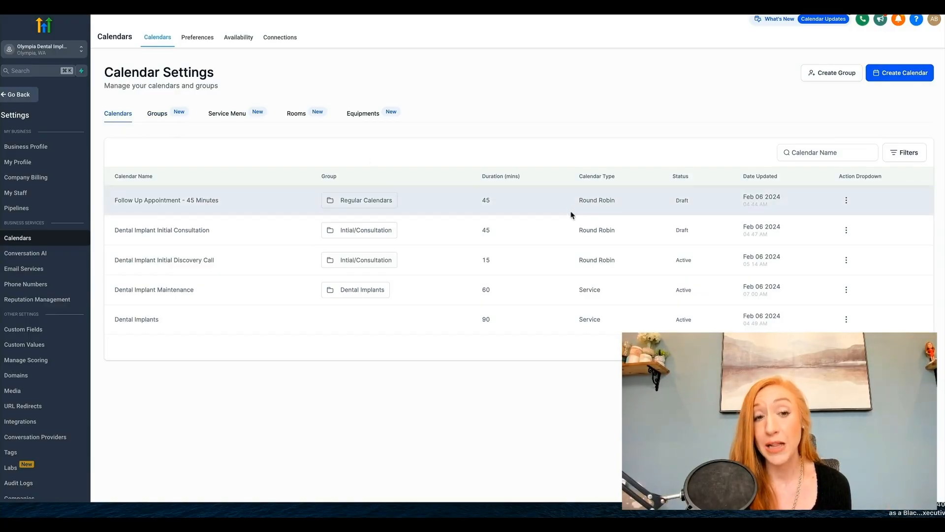
pyautogui.click(846, 320)
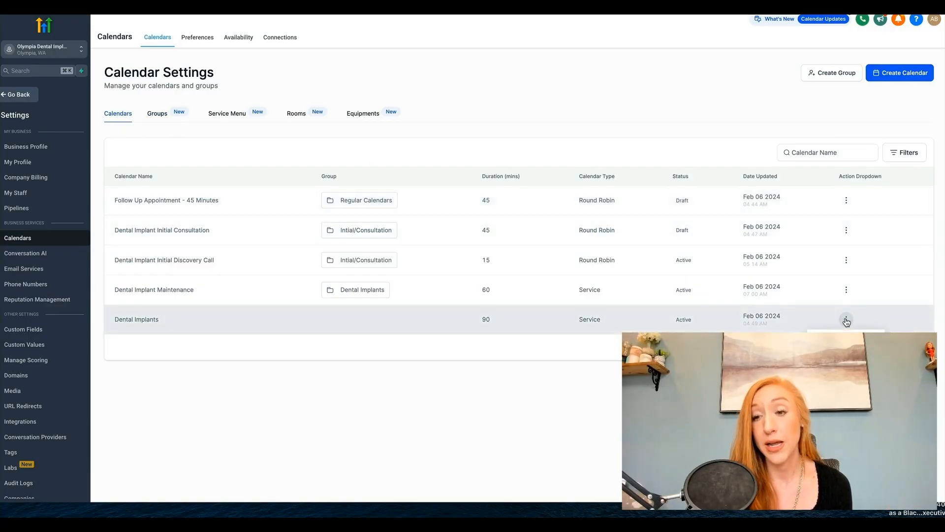
pyautogui.click(839, 389)
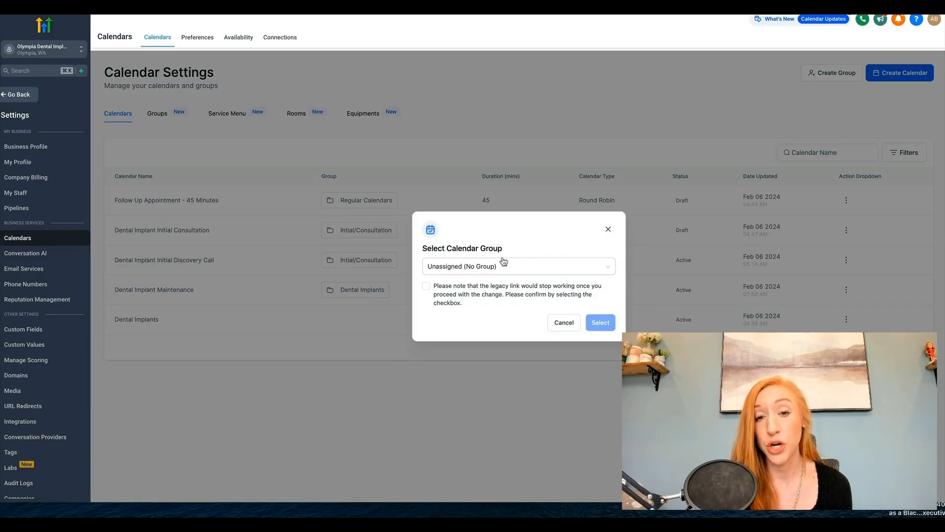
pyautogui.click(477, 268)
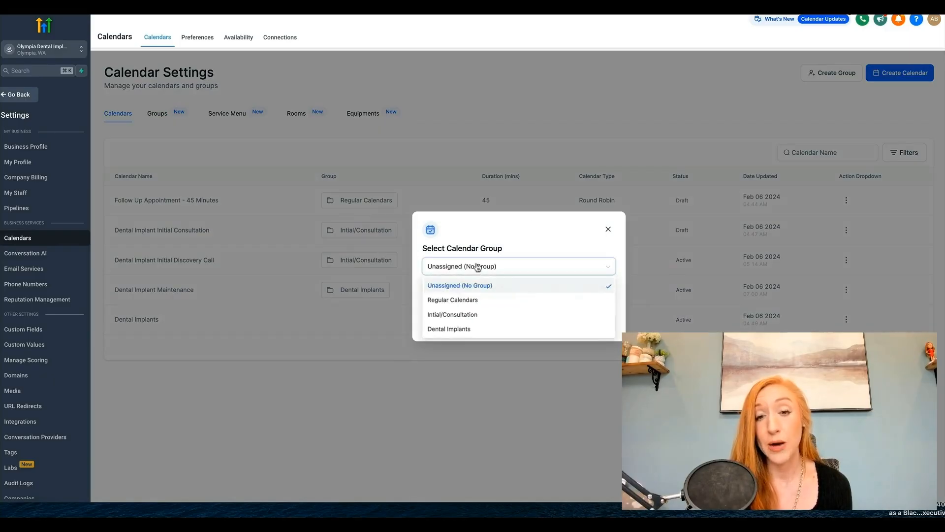
pyautogui.click(460, 329)
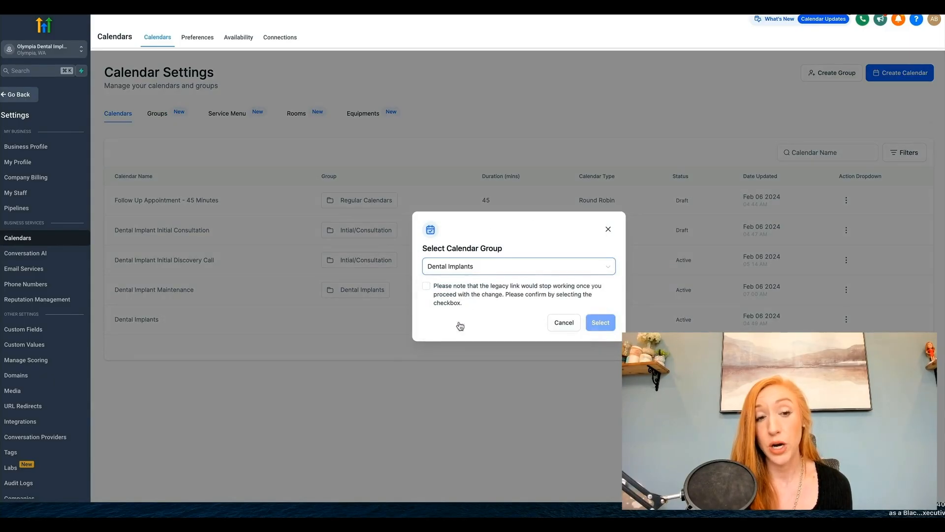
pyautogui.click(427, 286)
pyautogui.click(600, 324)
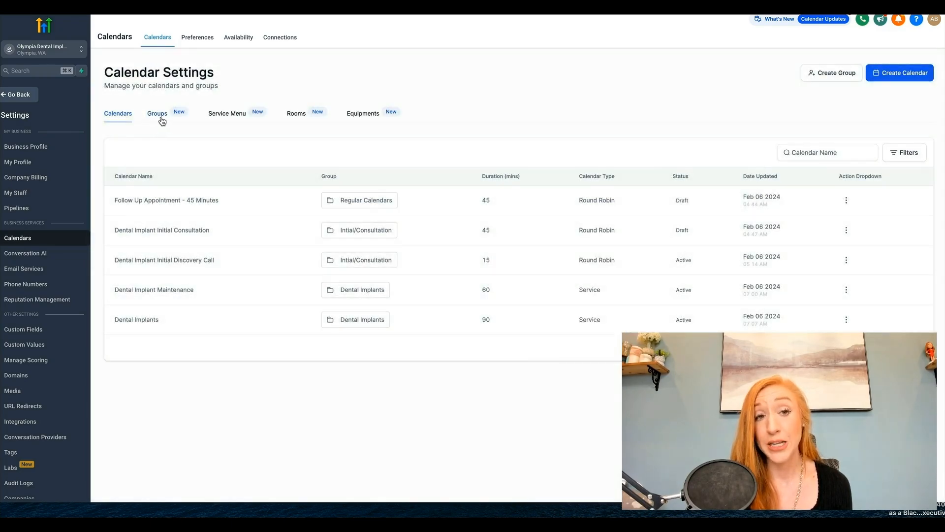
# Step: Edit the Dental Implants service menu to include all groups and calendars, check the order of services, and save it
pyautogui.click(241, 119)
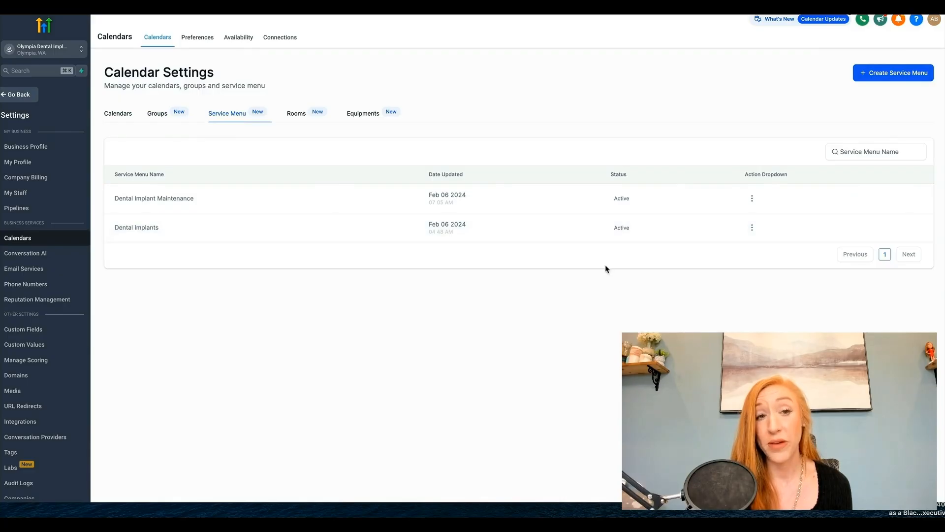
pyautogui.click(752, 227)
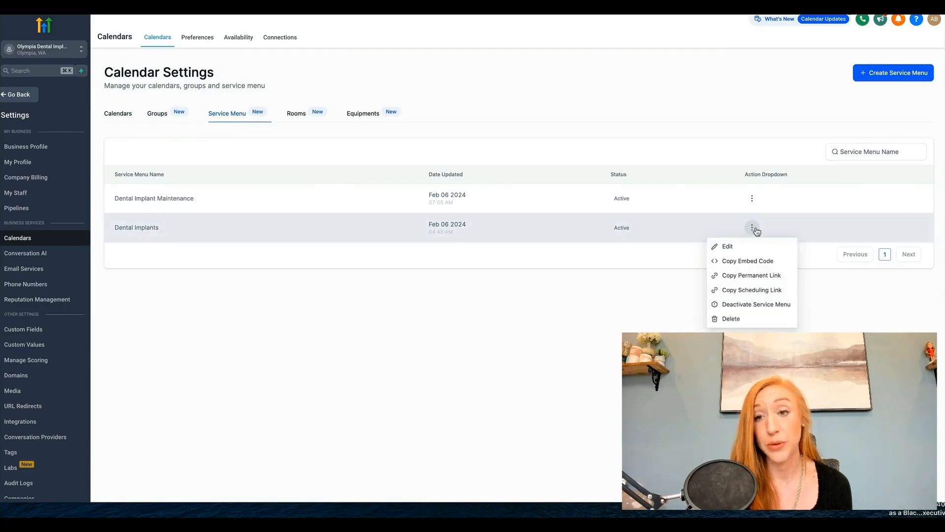
pyautogui.click(729, 248)
pyautogui.scroll(-3, 403, 278)
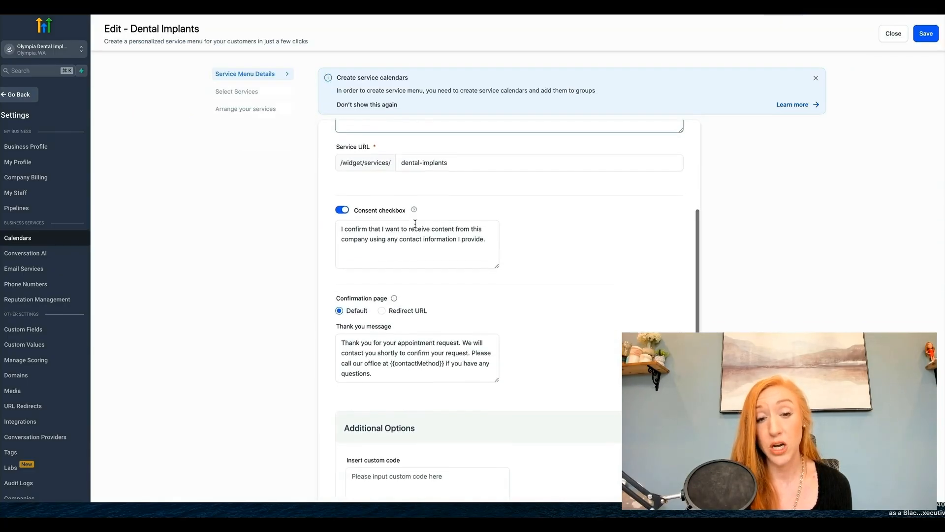
pyautogui.scroll(3, 429, 333)
pyautogui.click(245, 93)
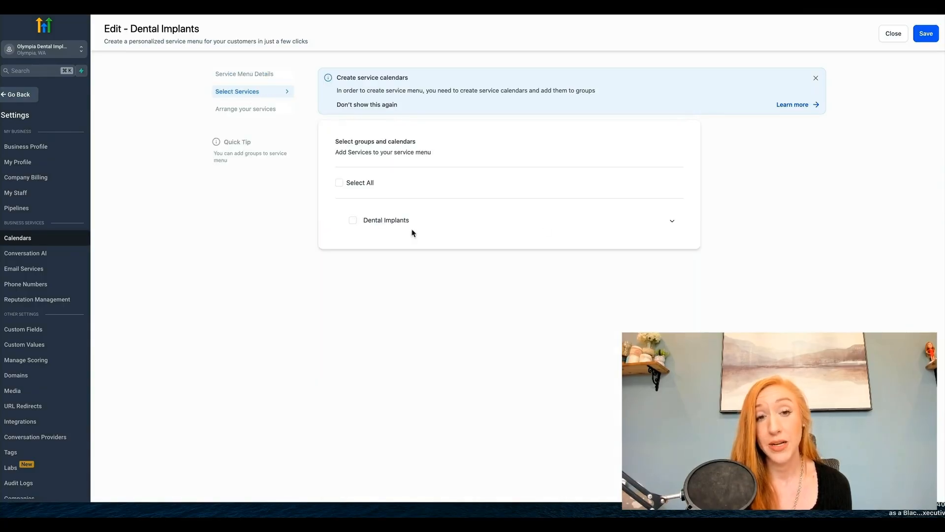
pyautogui.click(342, 186)
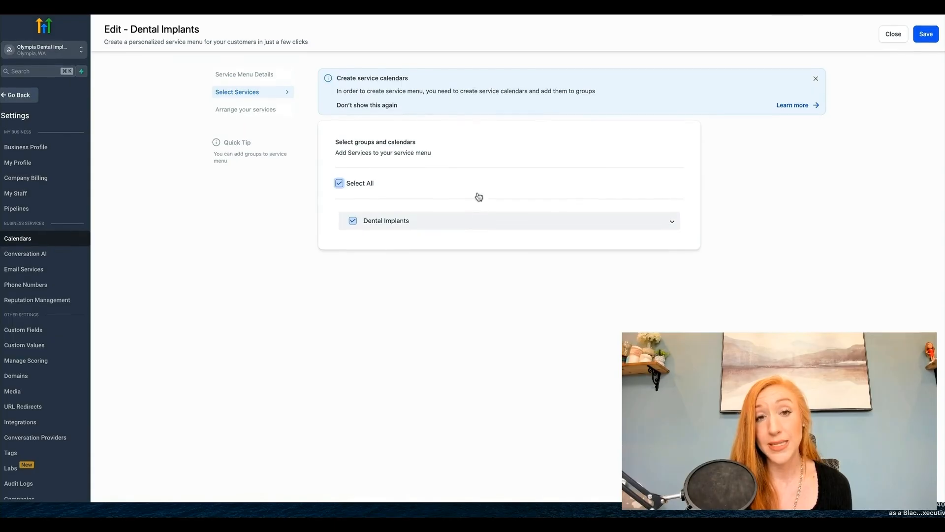
pyautogui.click(274, 111)
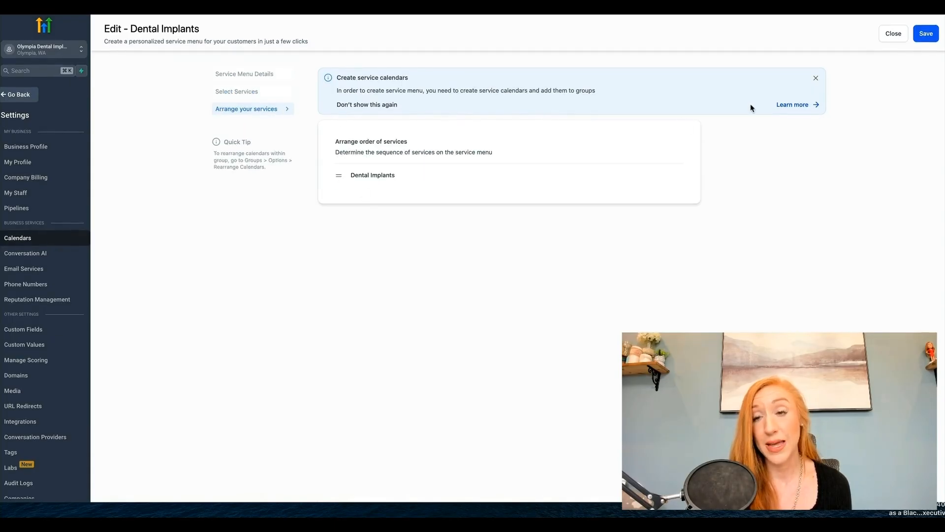
pyautogui.click(928, 36)
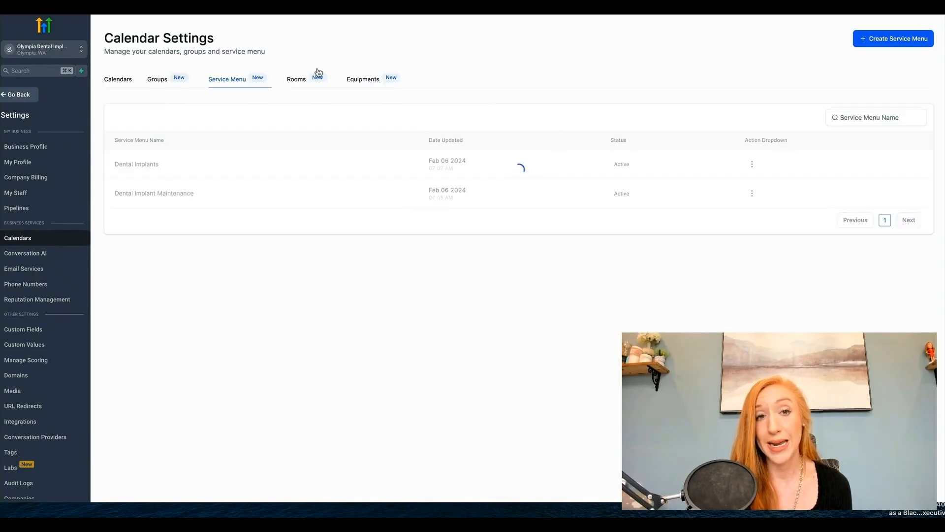
# Step: Review the lists of rooms, equipment and service menus, checking which services the room and equipment are associated with
pyautogui.click(299, 77)
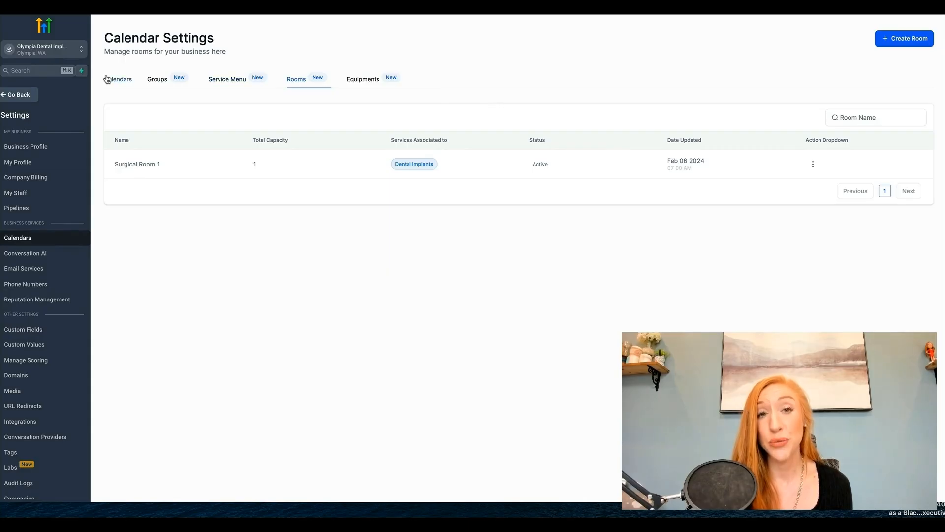
pyautogui.click(362, 80)
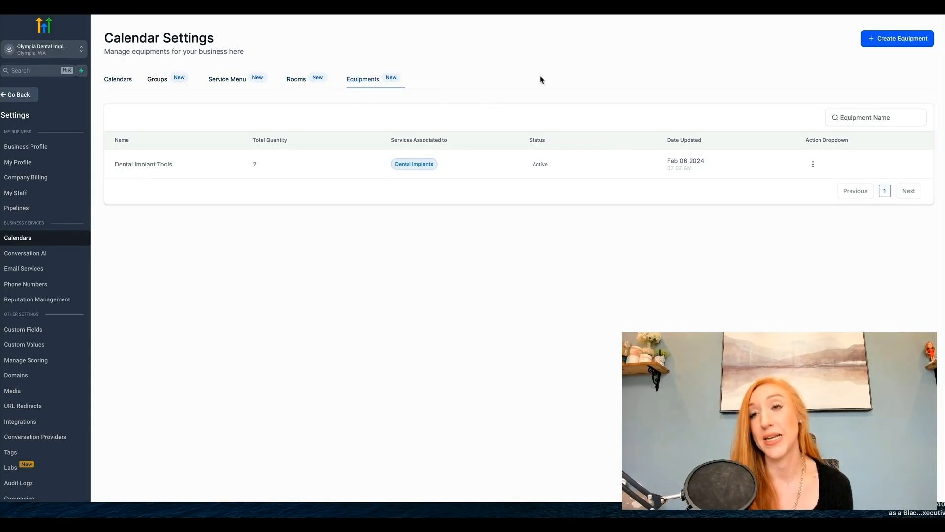
pyautogui.click(228, 79)
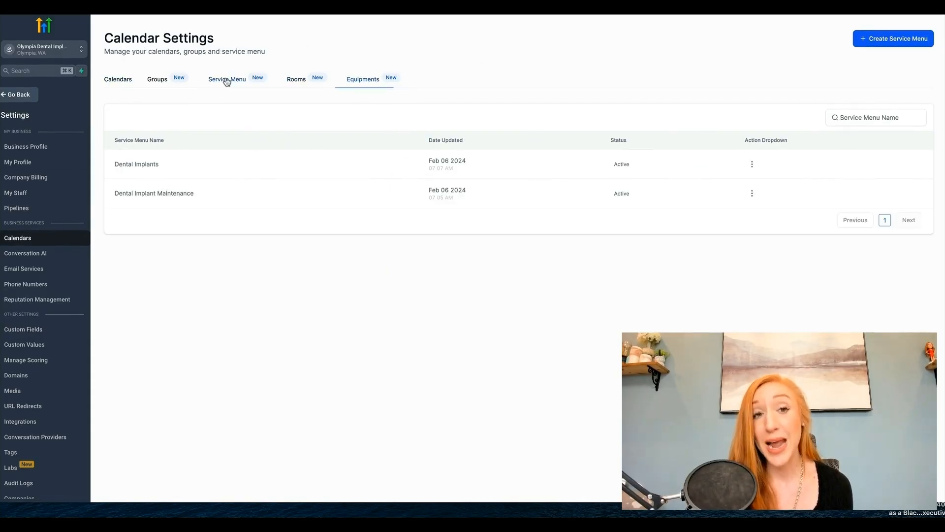